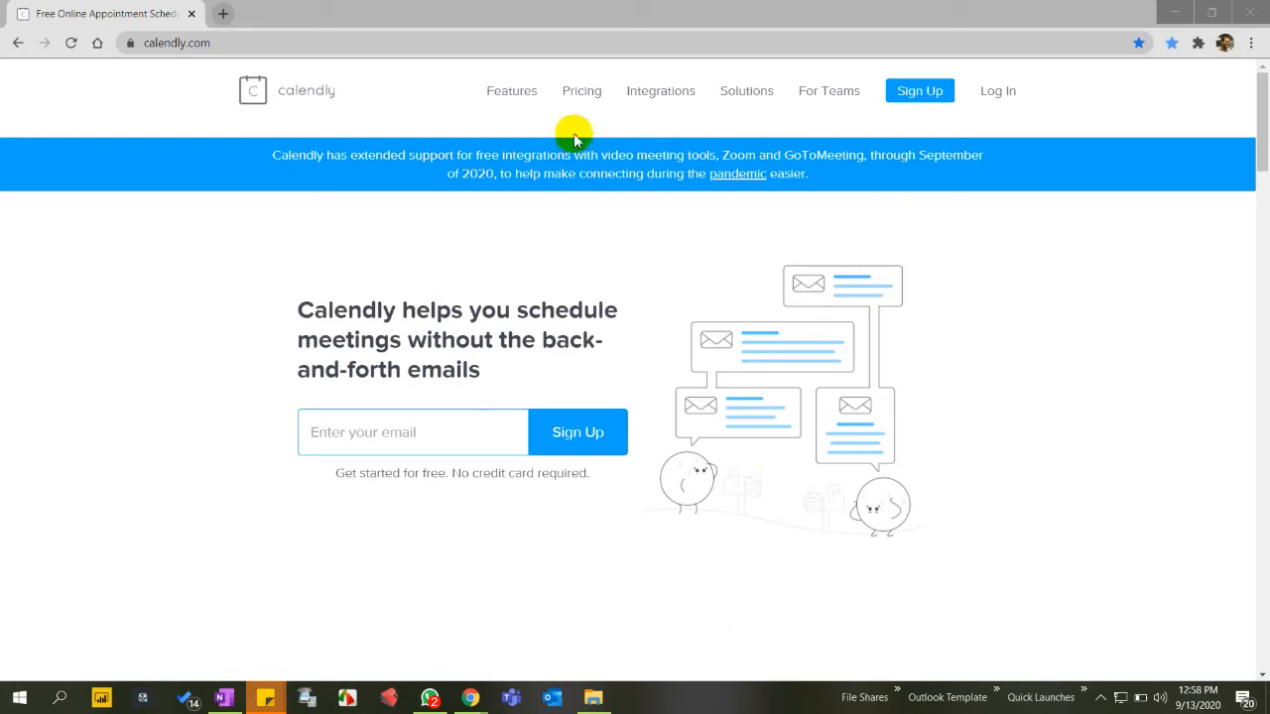
- Open the pricing page and compare the features of the Basic, Premium and Pro plans
click(595, 103)
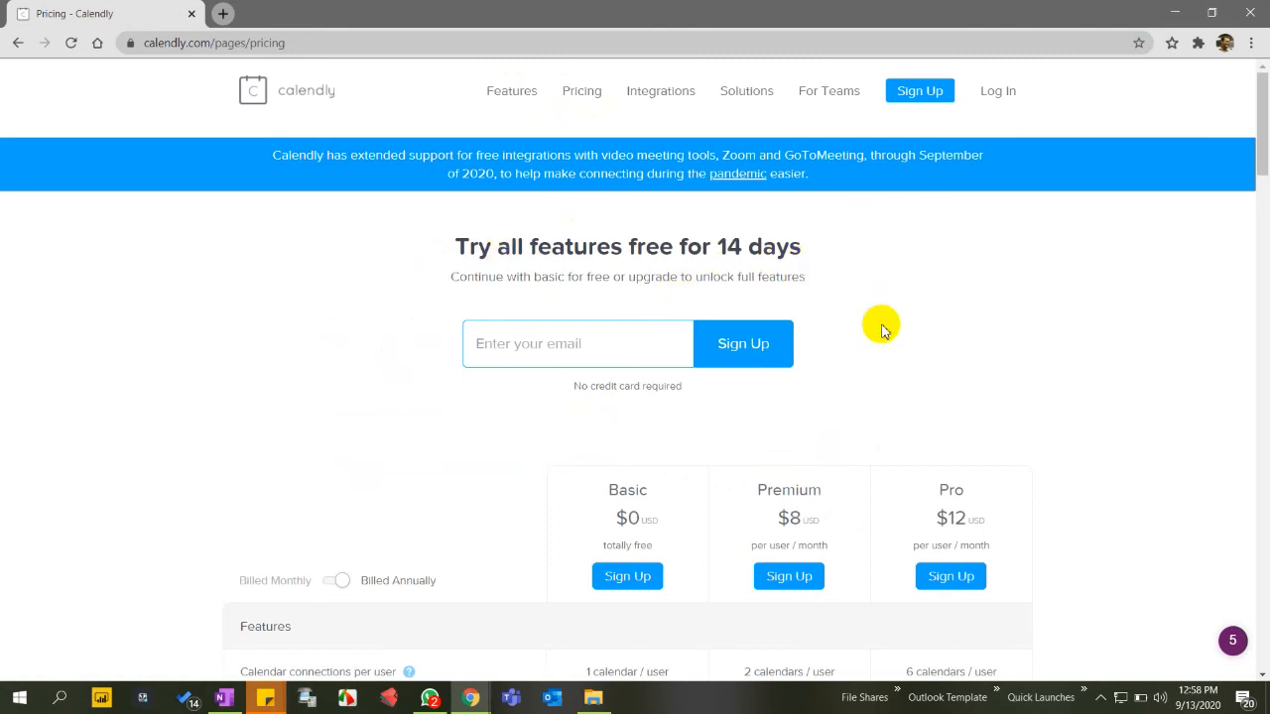
scroll(970, 441, down, 2)
scroll(972, 444, down, 1)
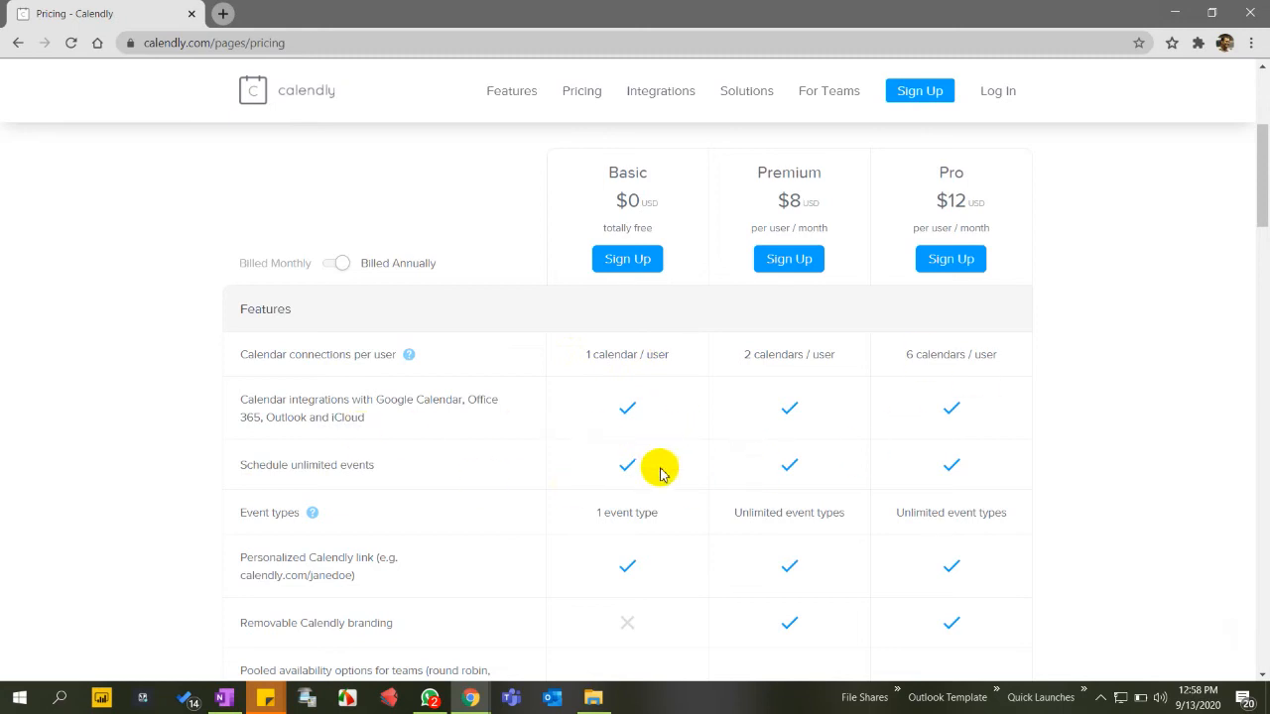
scroll(766, 501, down, 1)
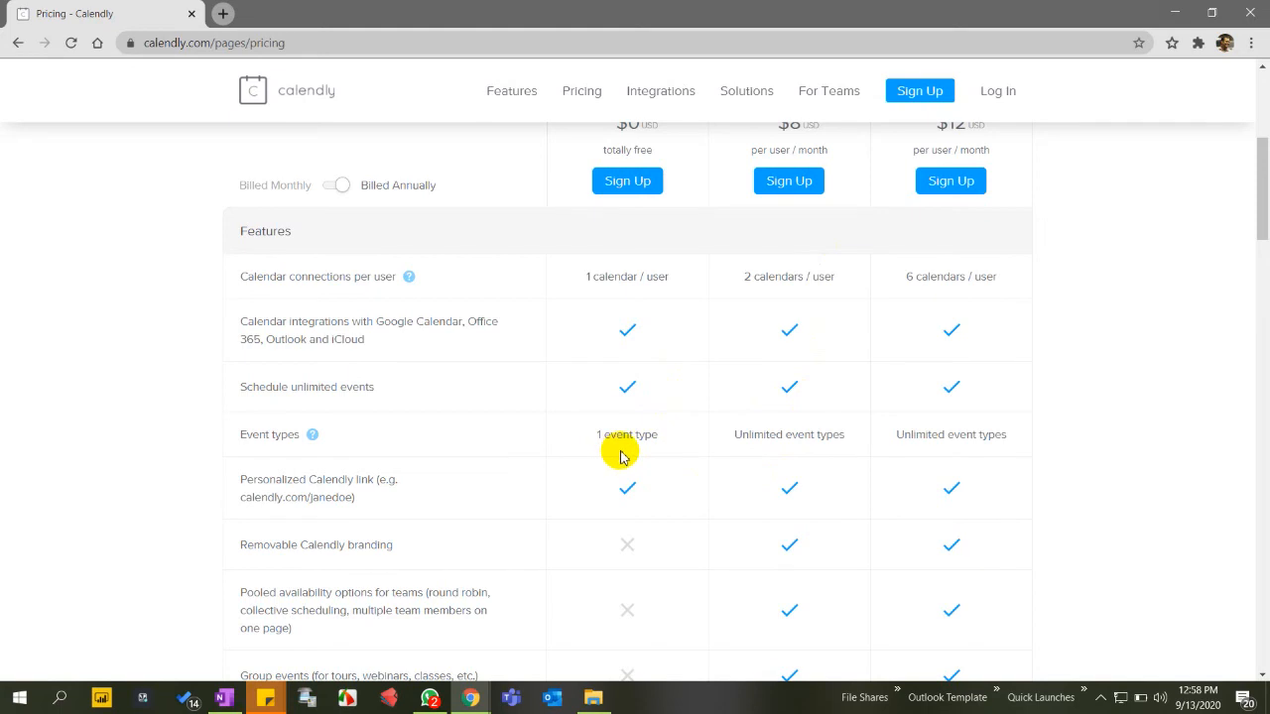
scroll(638, 451, down, 1)
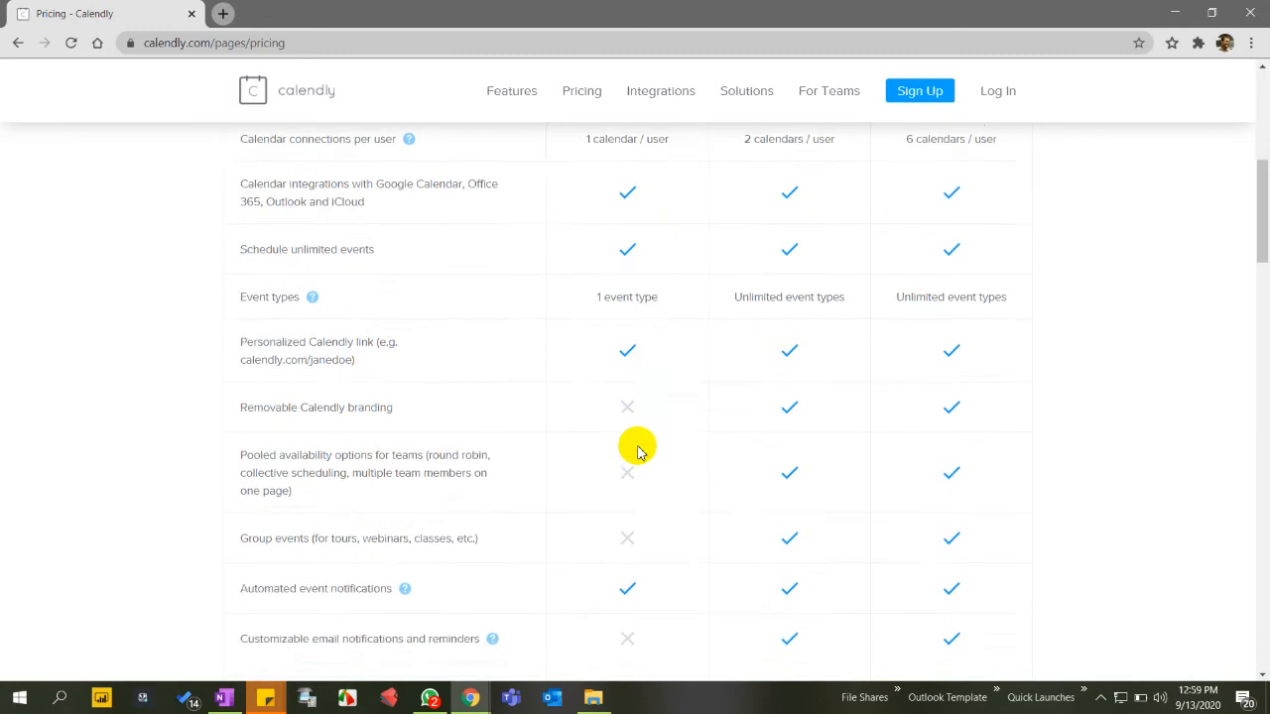
scroll(638, 451, up, 3)
scroll(638, 451, up, 3)
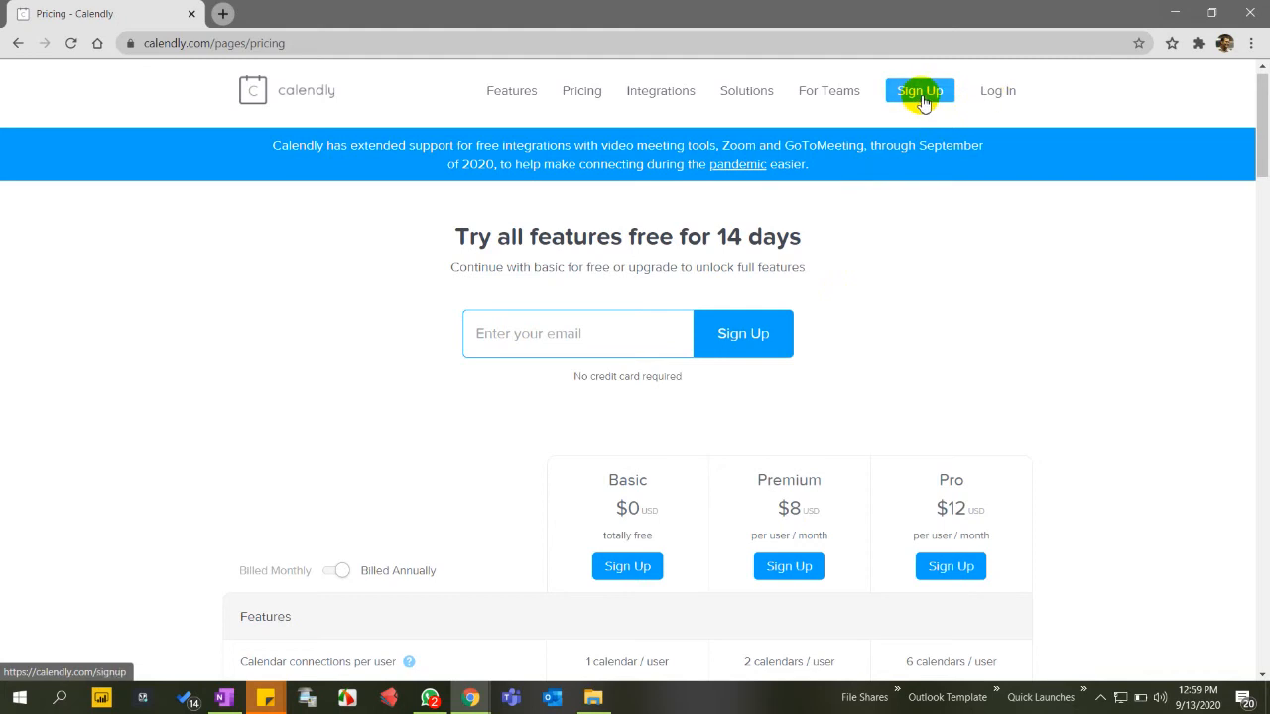
- Log in to Calendly with the account's e-mail address and the matching Google account
click(983, 101)
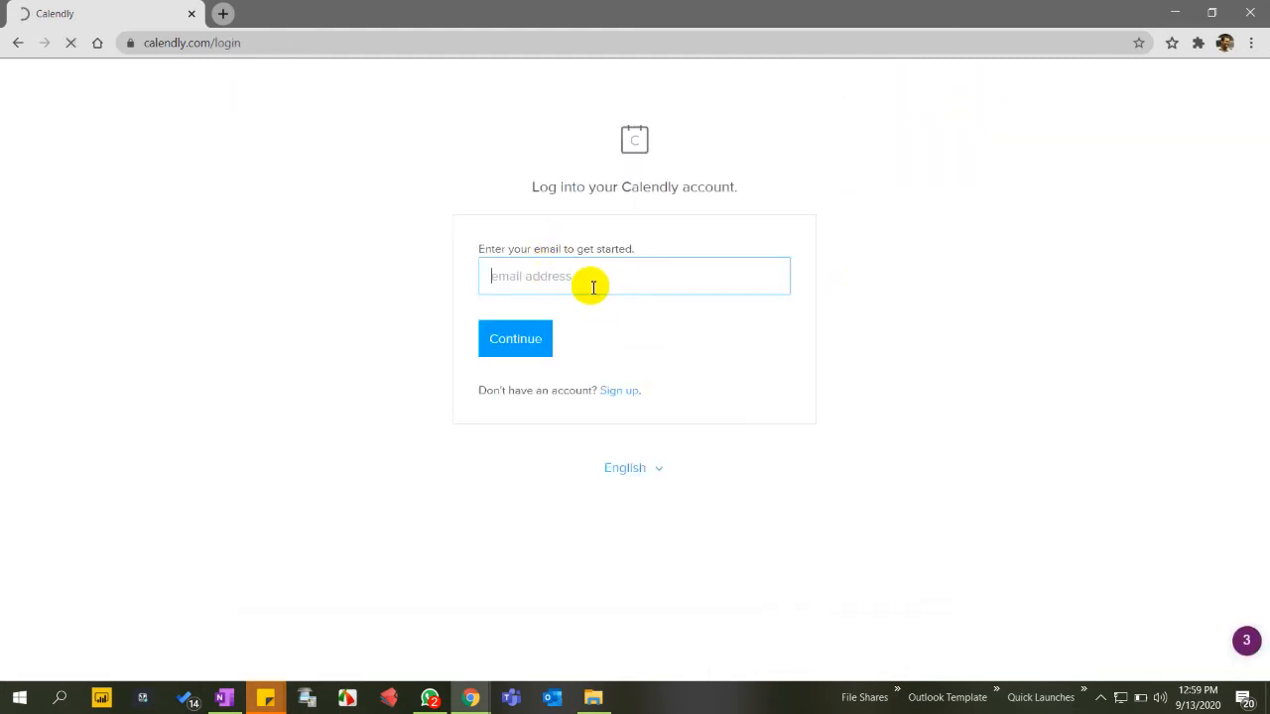
click(592, 281)
click(586, 313)
click(552, 339)
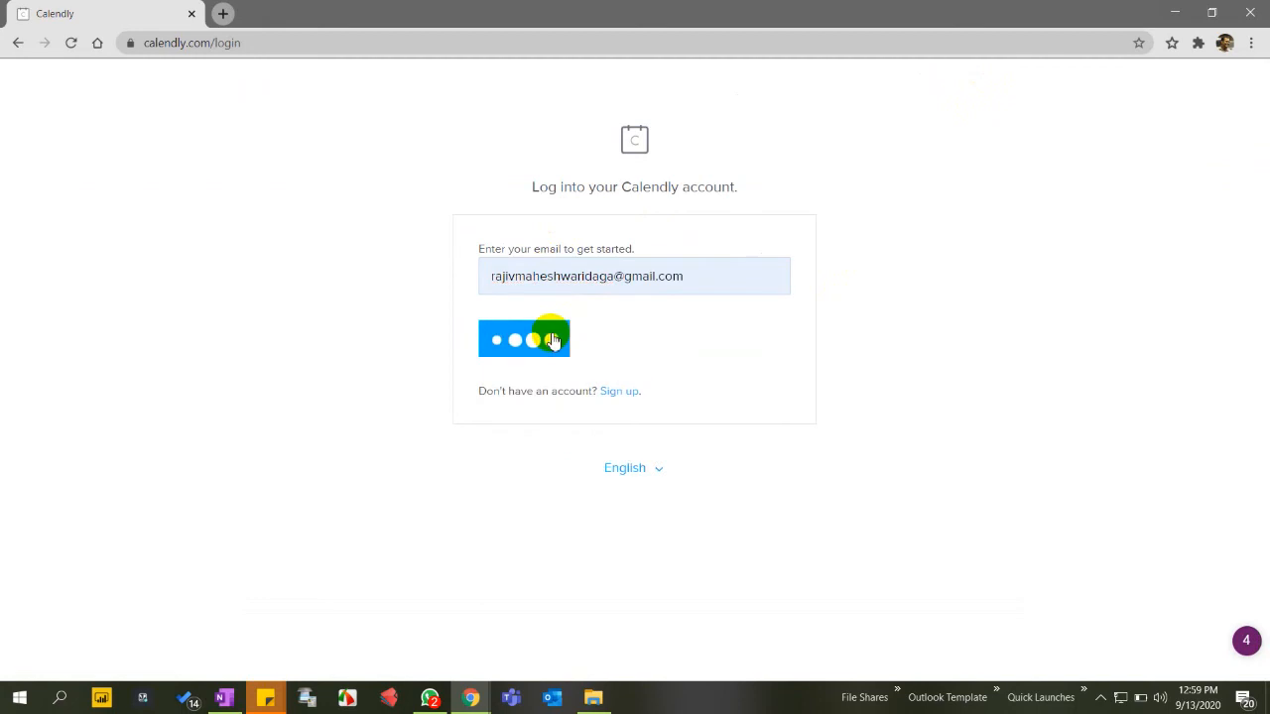
click(645, 291)
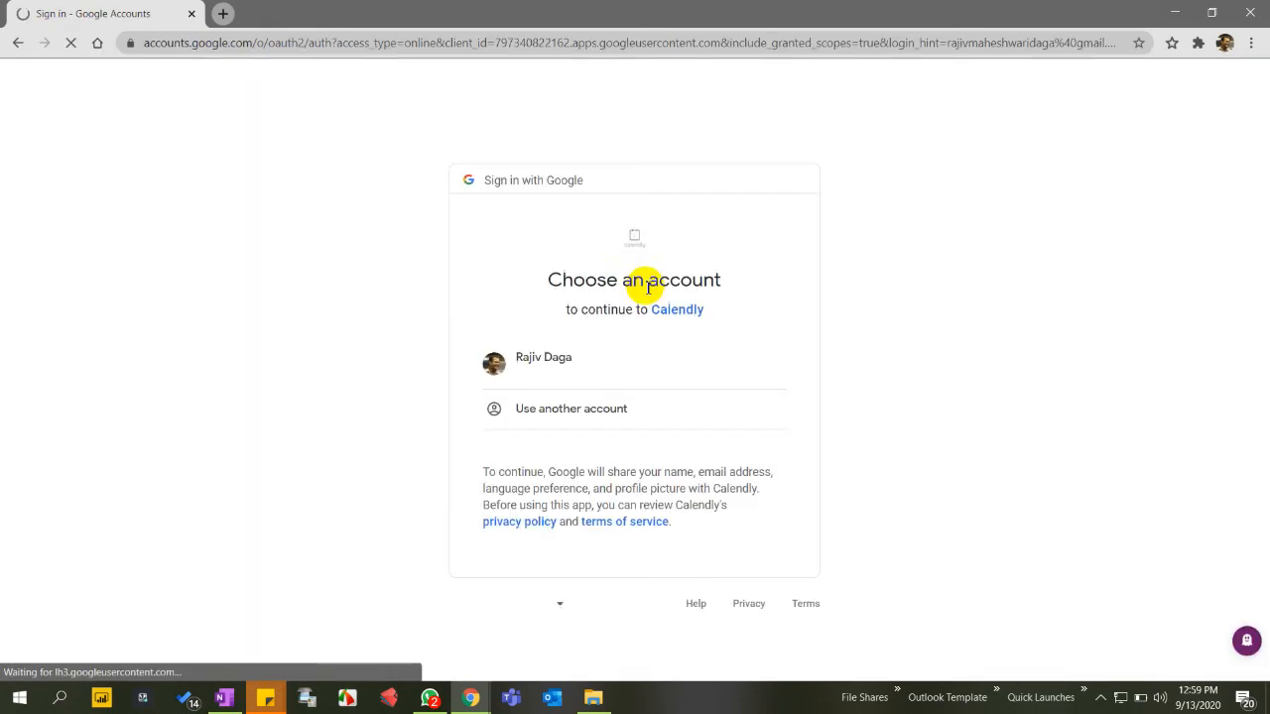
click(570, 369)
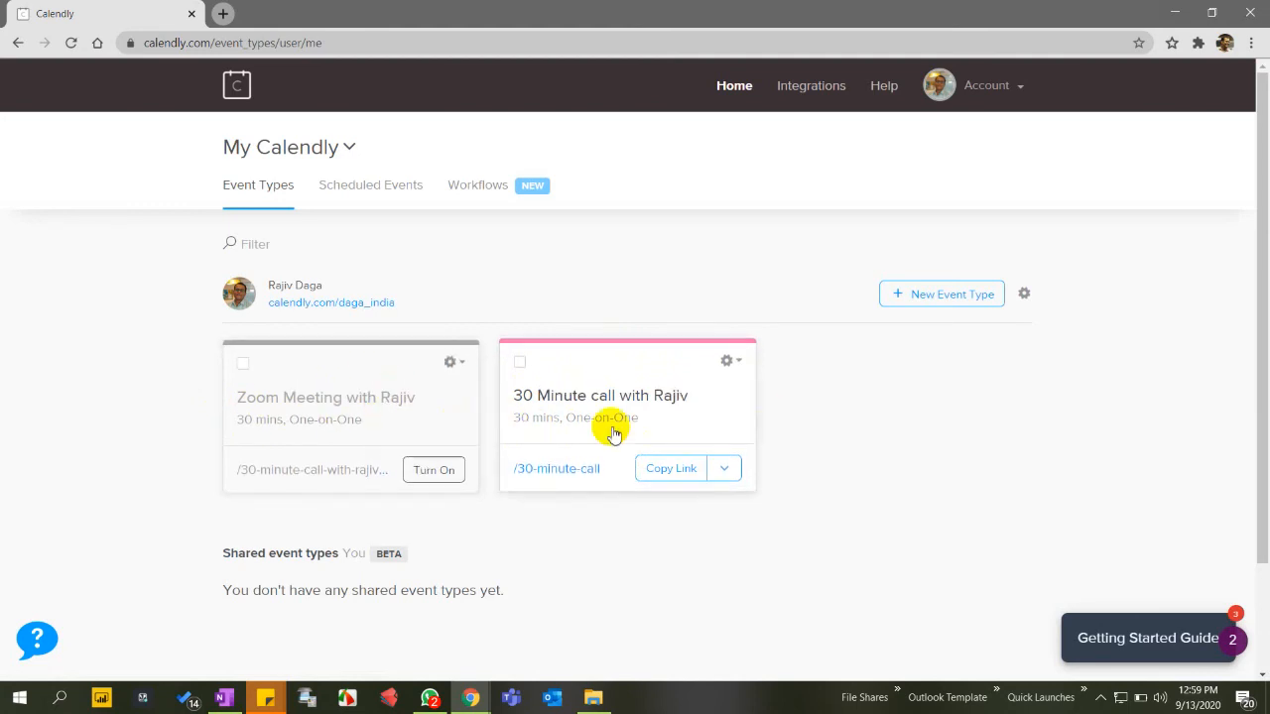
scroll(878, 416, down, 1)
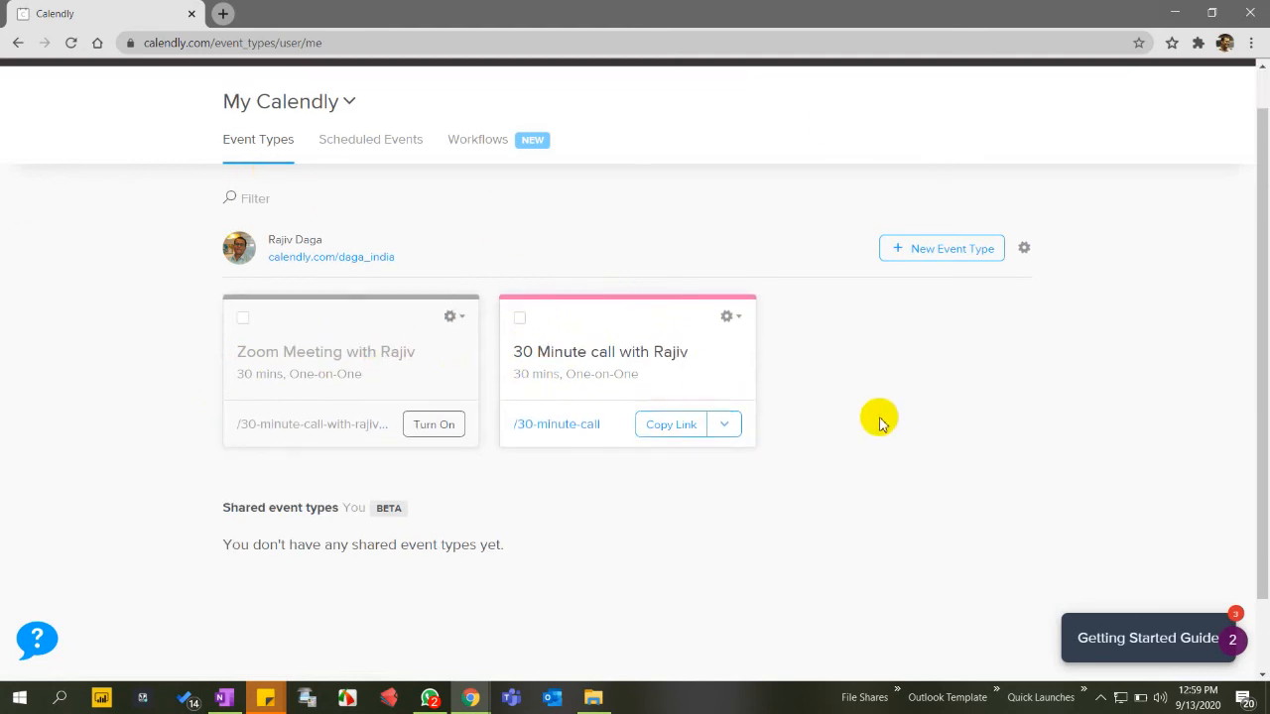
scroll(879, 417, up, 1)
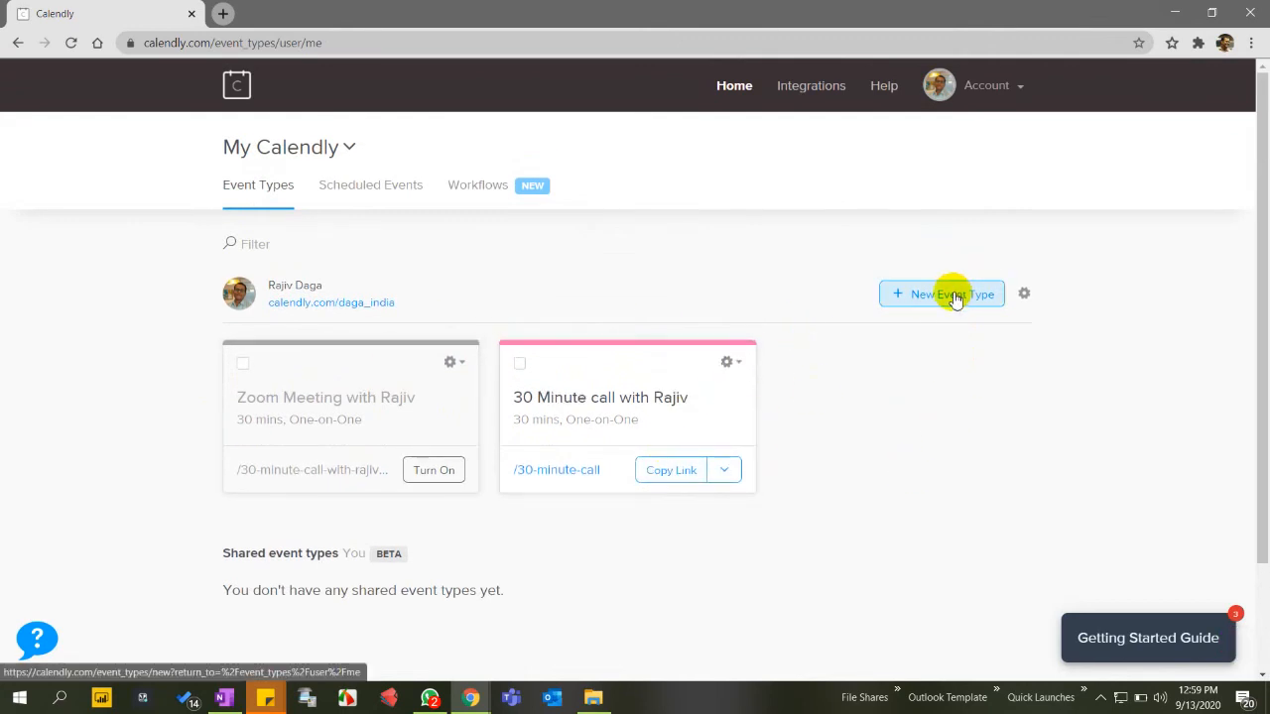
click(1023, 87)
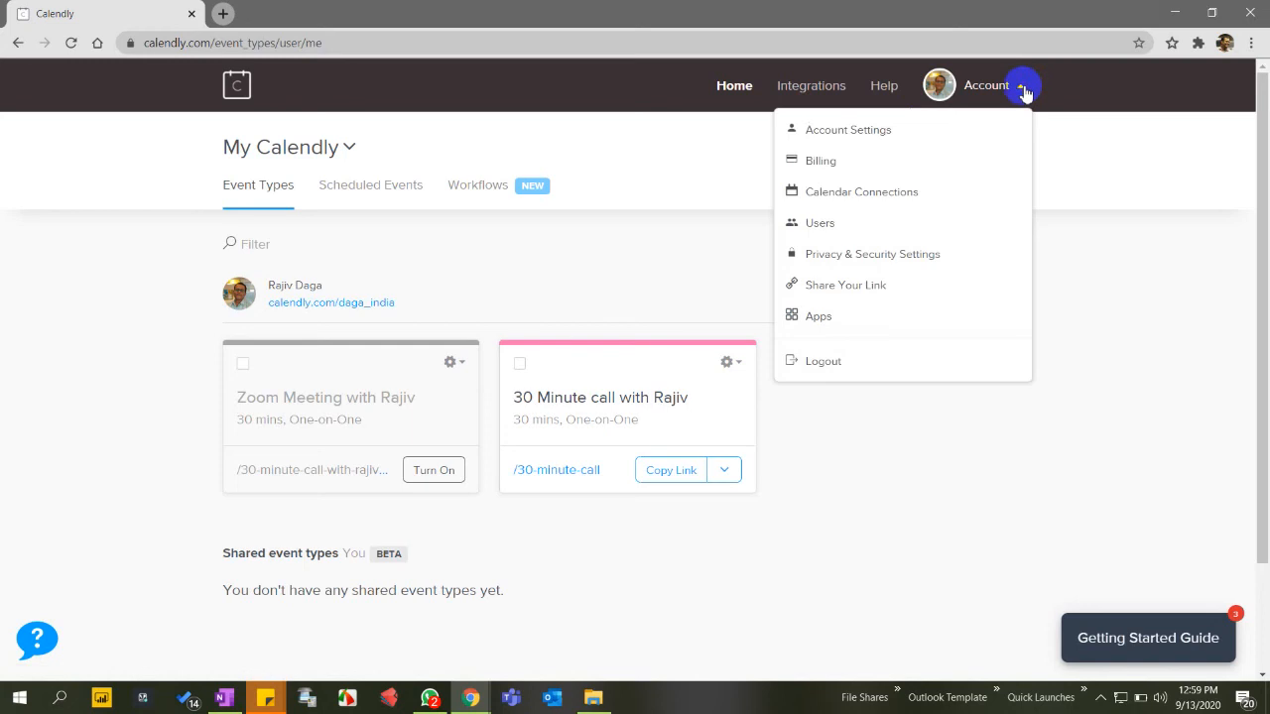
- Open the Integrations page and review the services that can be connected, such as Zoom, PayPal and Microsoft Teams
click(811, 87)
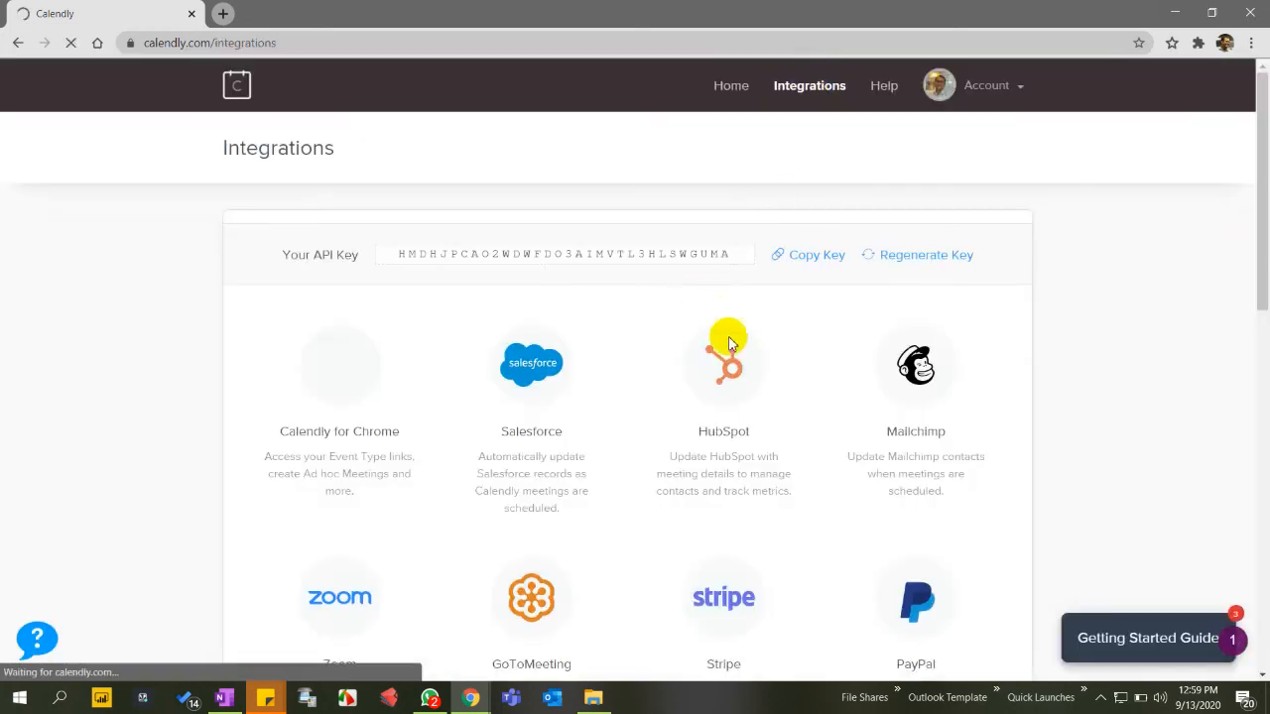
scroll(570, 466, down, 1)
scroll(575, 476, down, 10)
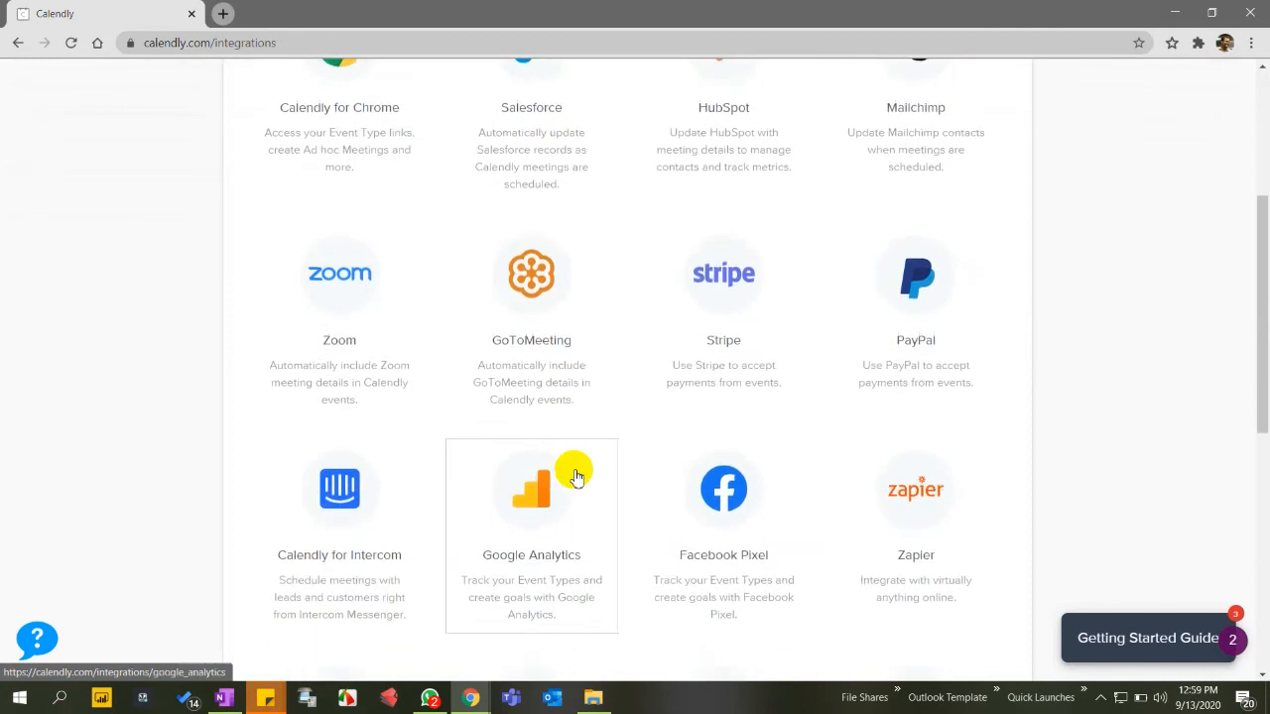
scroll(575, 476, down, 2)
scroll(575, 477, up, 10)
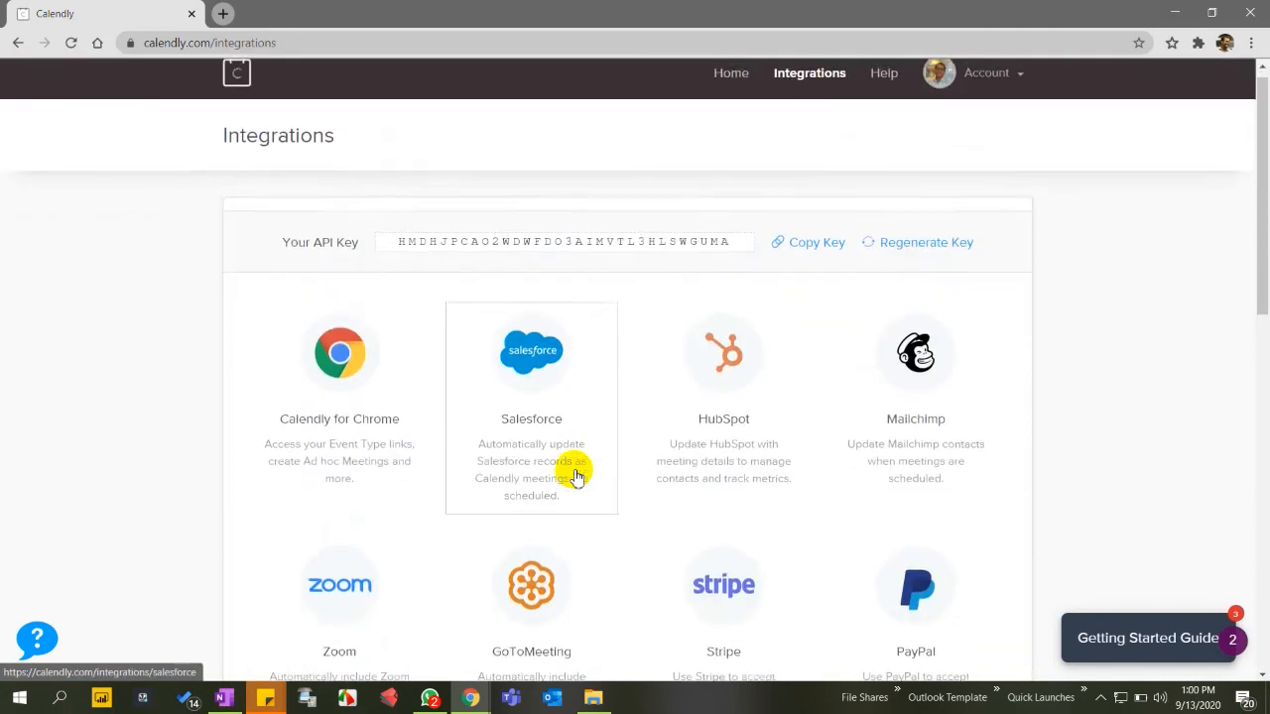
scroll(576, 477, down, 2)
scroll(576, 476, down, 3)
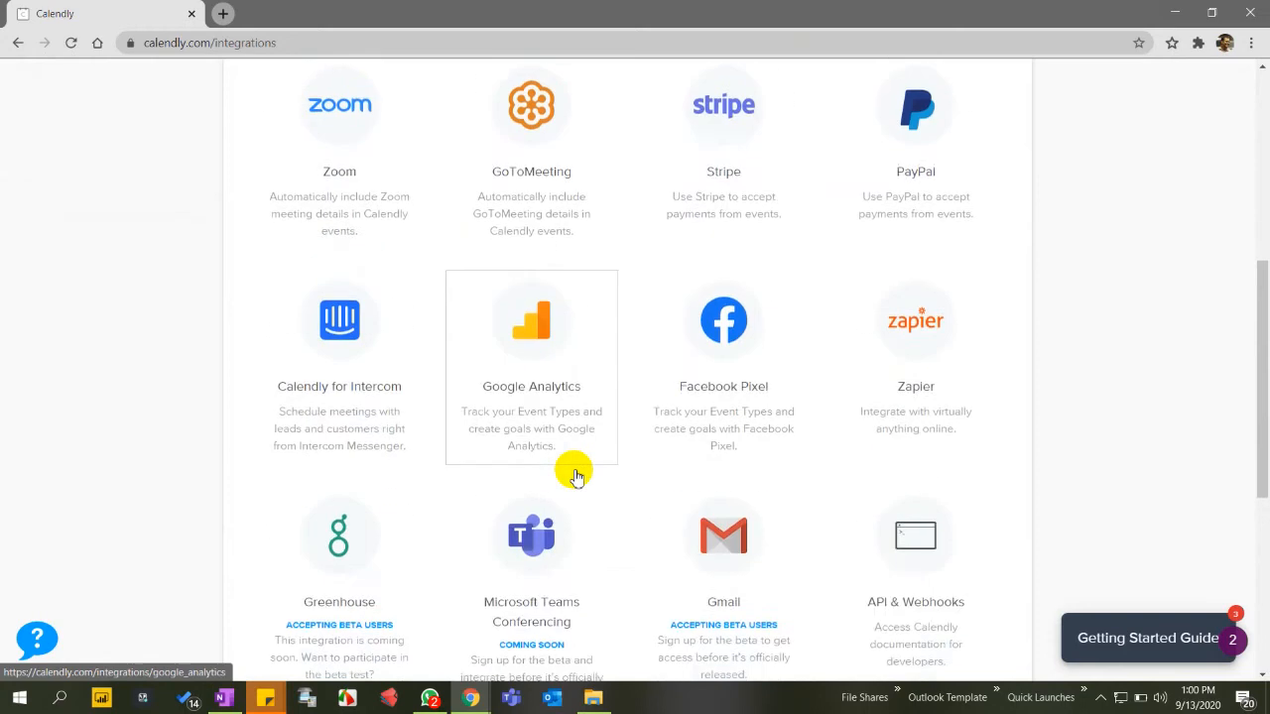
scroll(576, 476, up, 4)
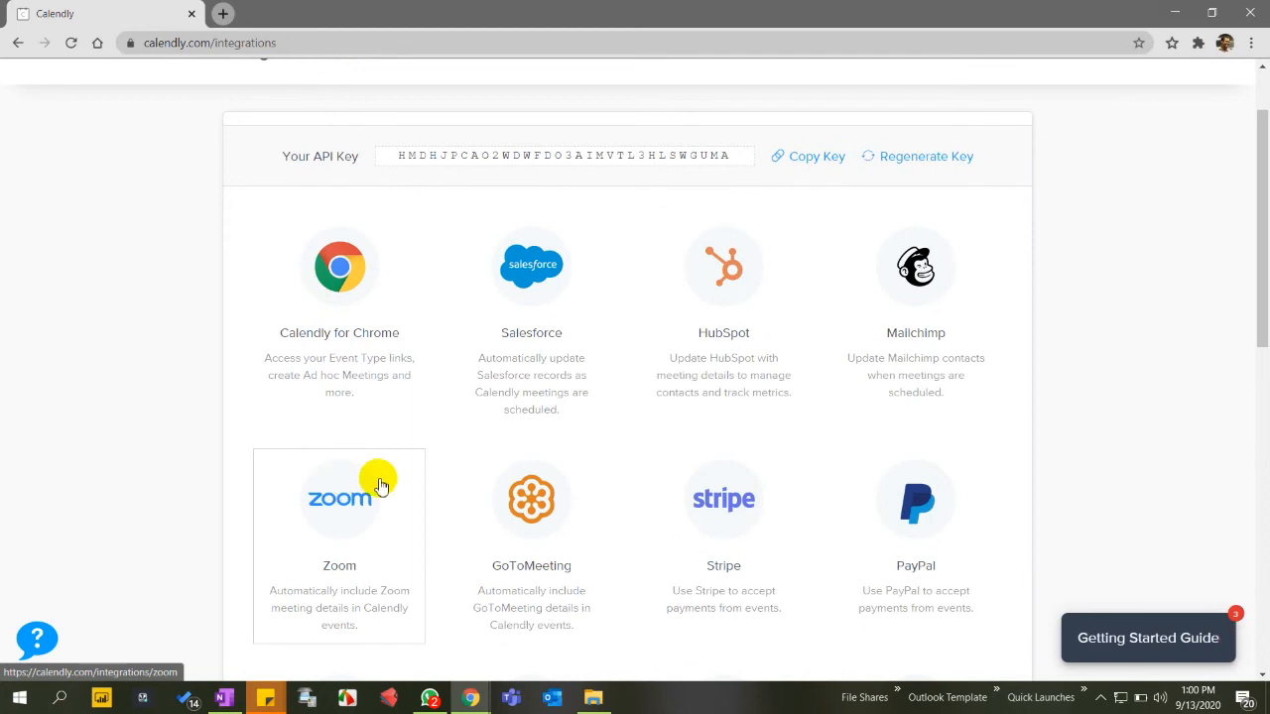
scroll(378, 483, down, 4)
scroll(380, 483, down, 3)
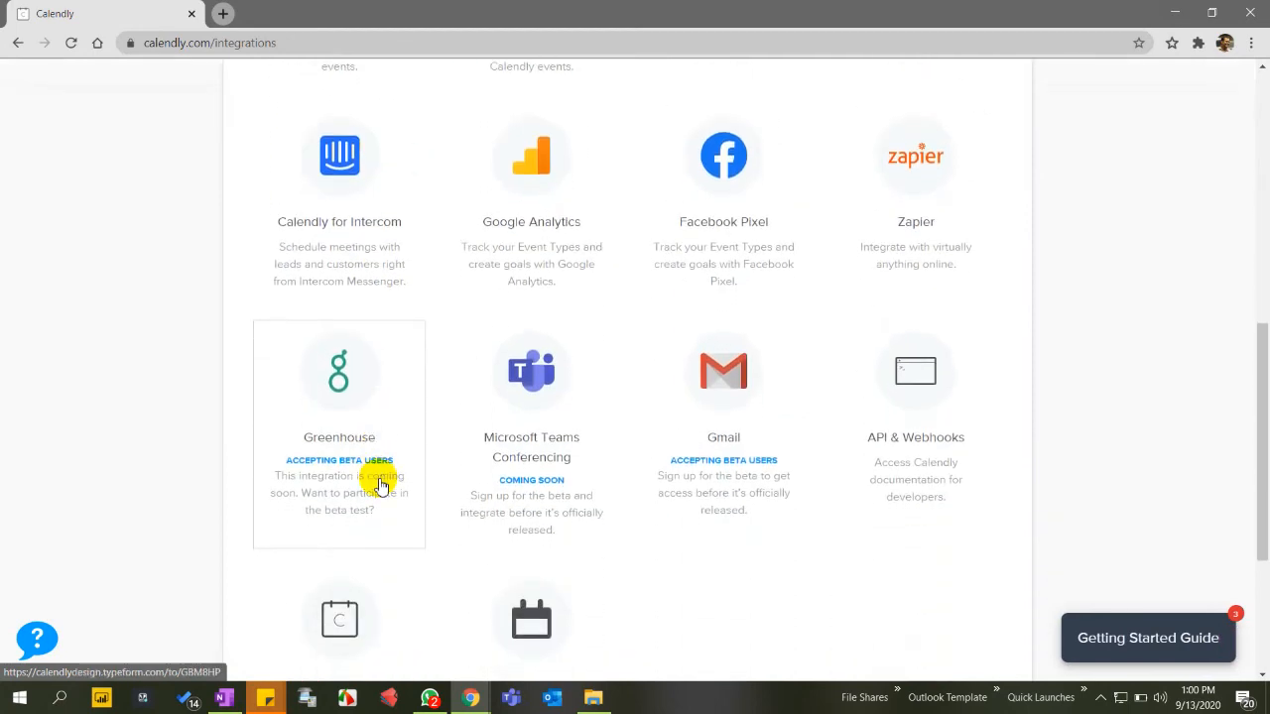
scroll(780, 250, up, 8)
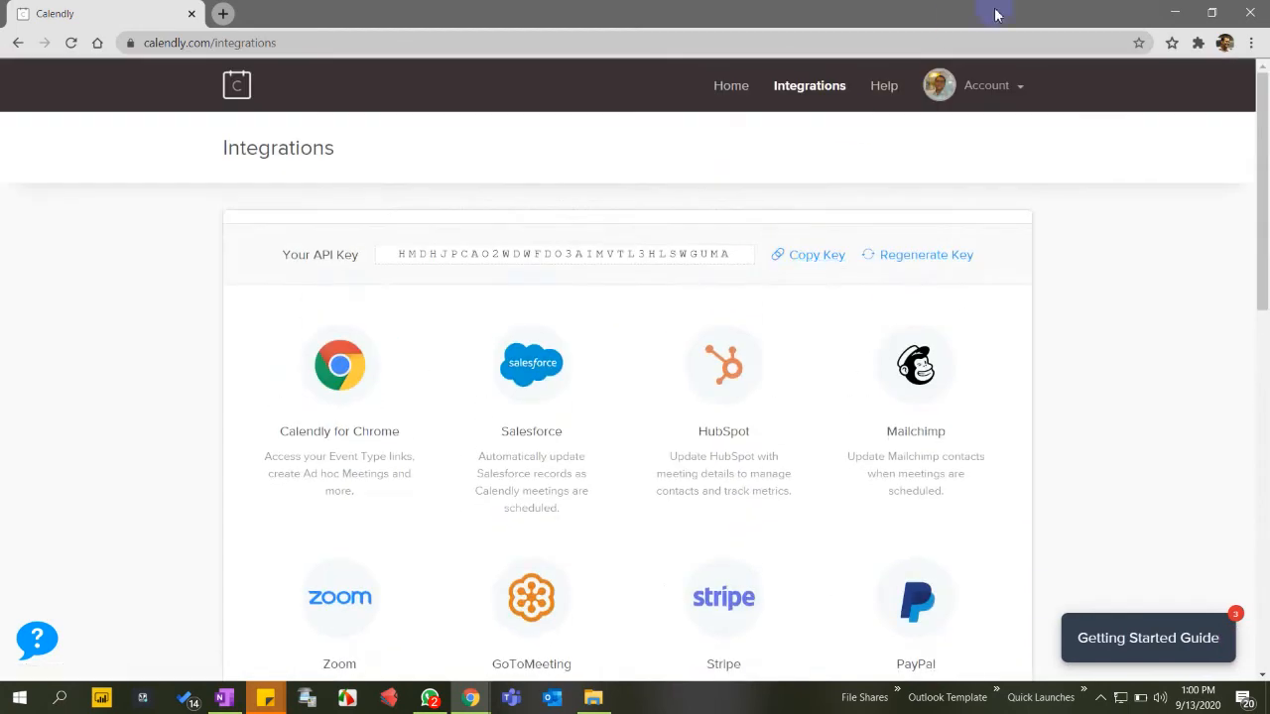
- Open the account's calendar connections and try to add another calendar account
click(1022, 85)
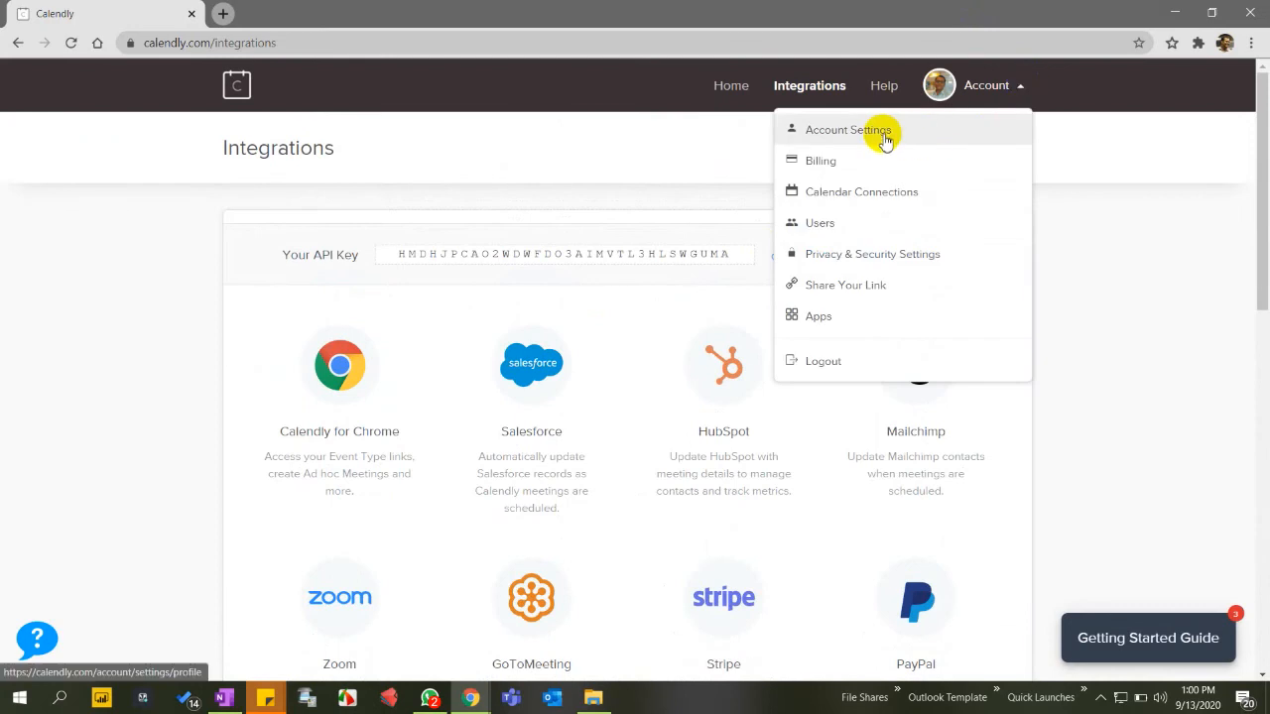
click(871, 202)
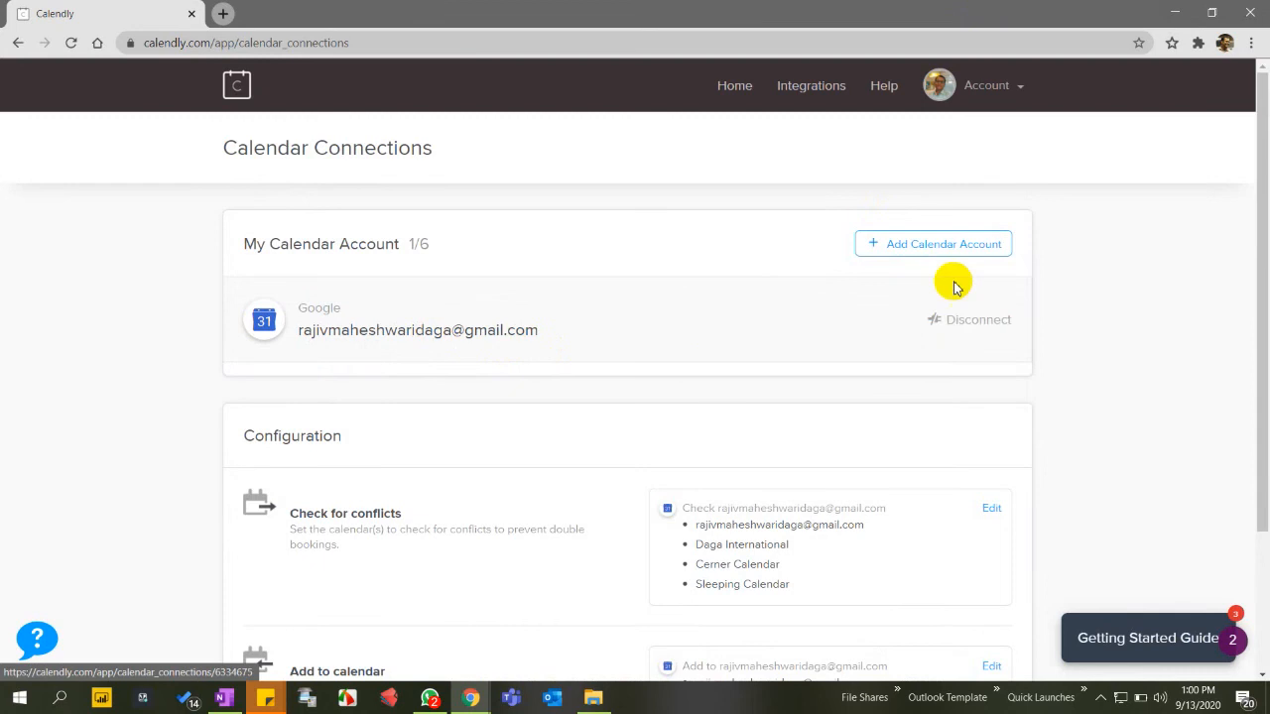
click(944, 244)
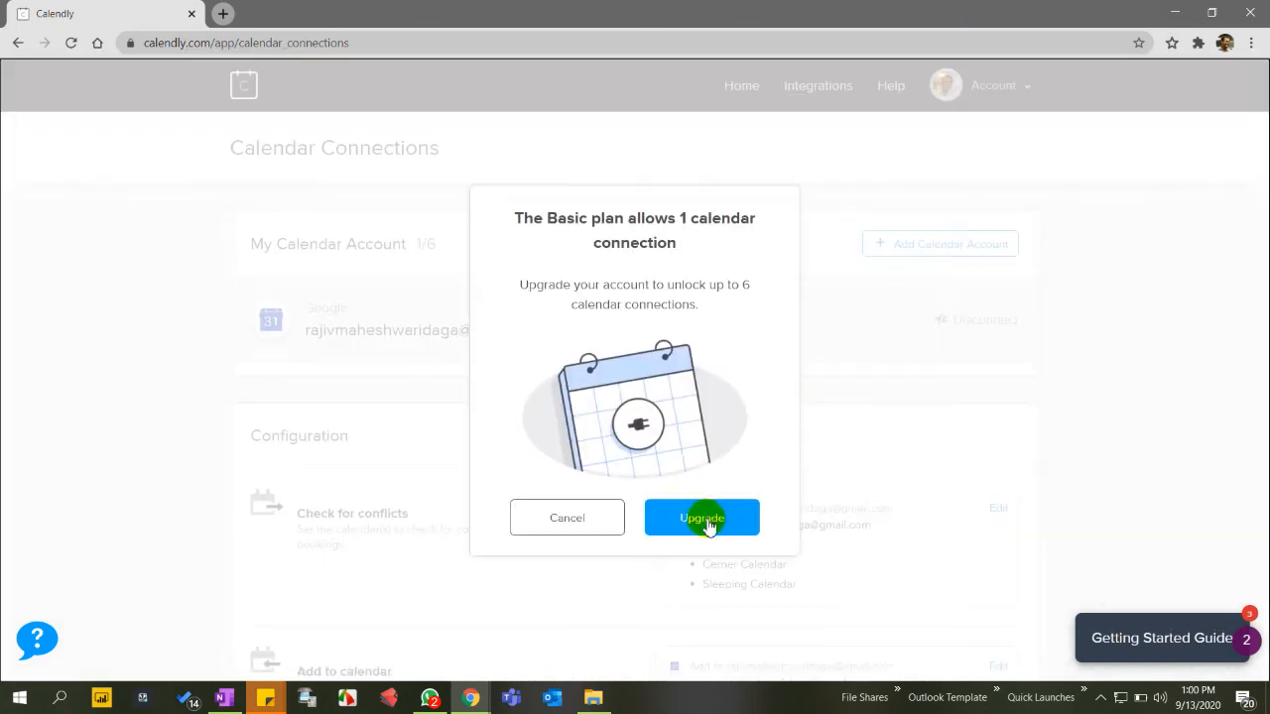
click(558, 519)
- Disconnect the linked Google calendar, then reconnect Google Calendar with the same Google account and allow Calendly access
click(978, 321)
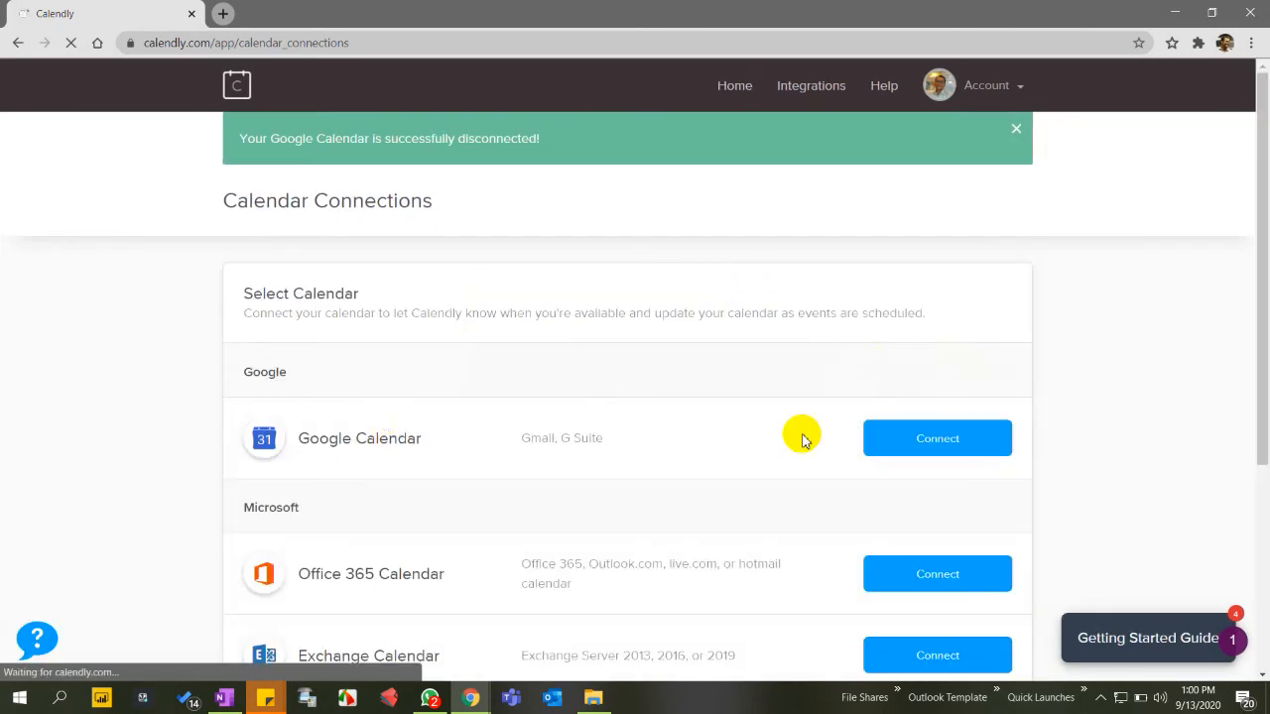
scroll(672, 482, down, 1)
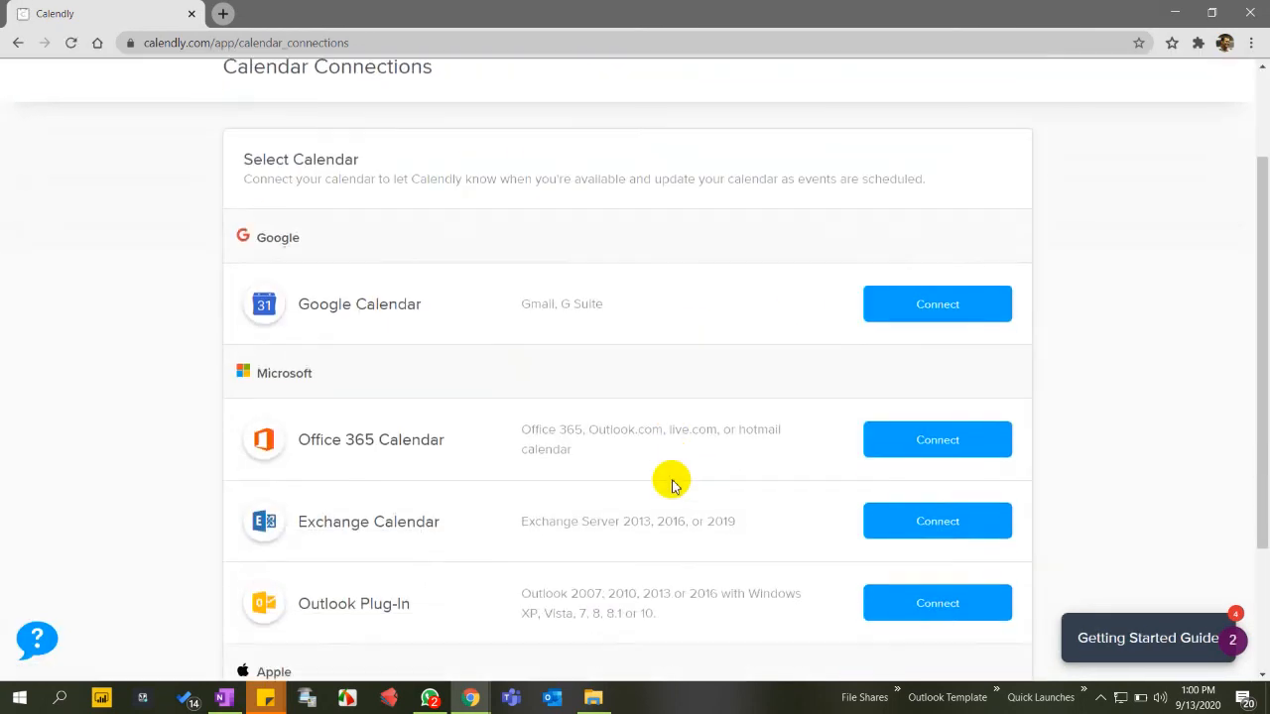
click(940, 315)
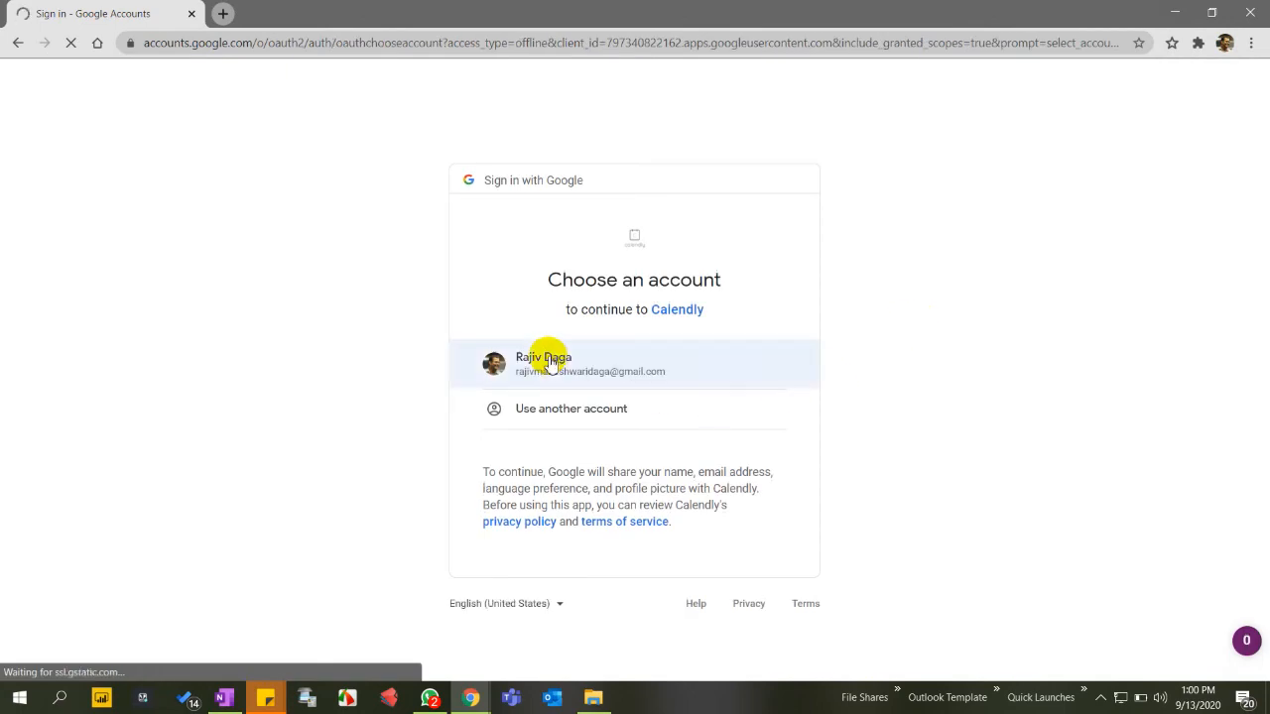
click(547, 357)
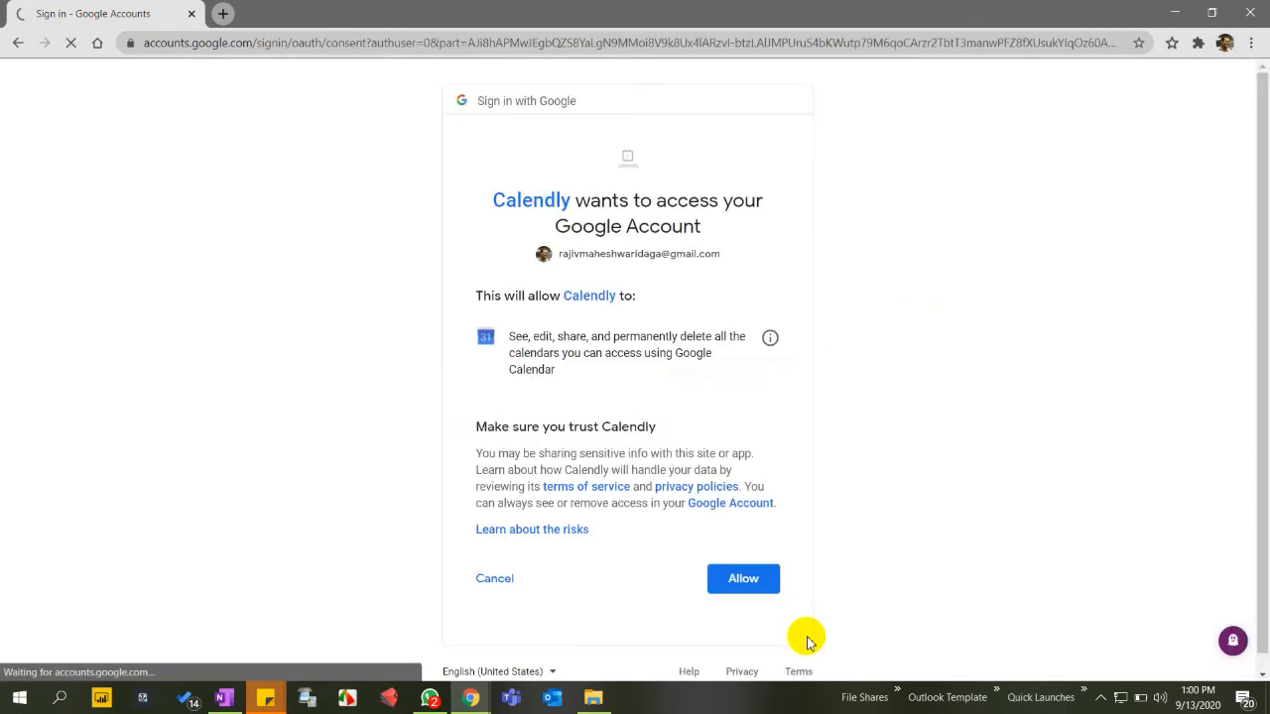
click(738, 579)
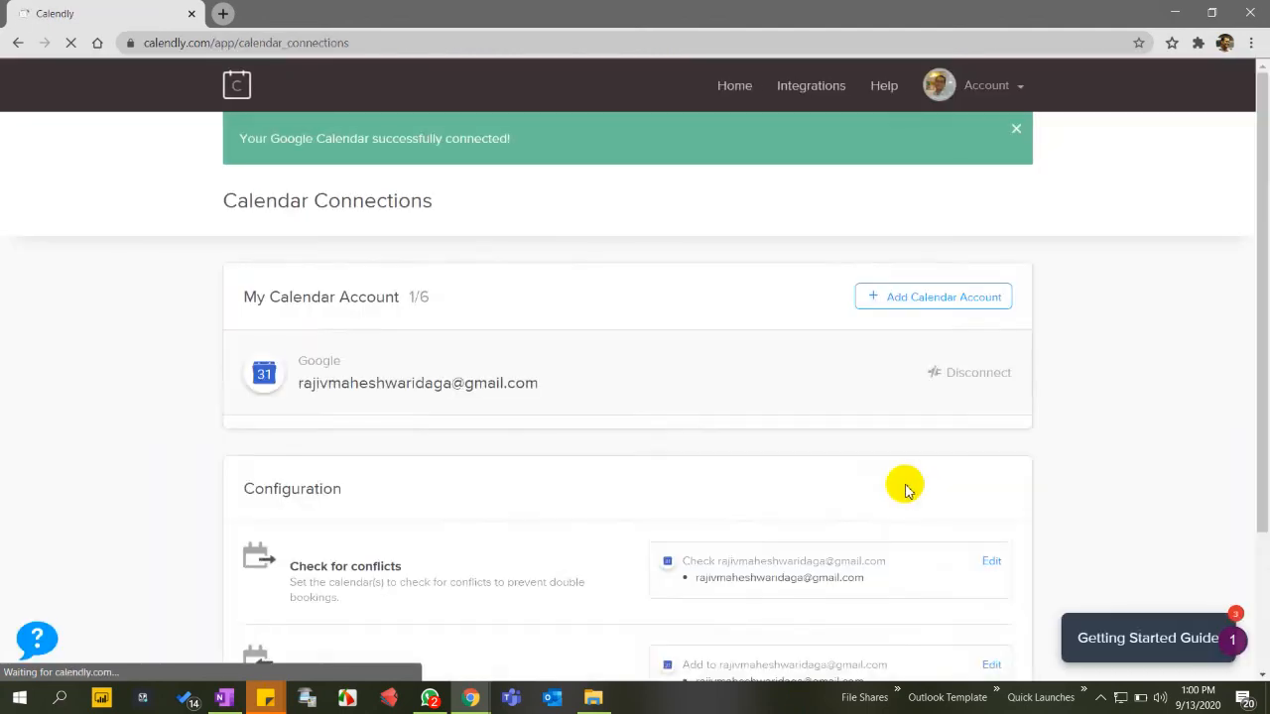
- Include Daga International, Cerner Calendar and Sleeping Calendar in the conflict check and update the setting
scroll(904, 489, down, 1)
scroll(905, 488, down, 1)
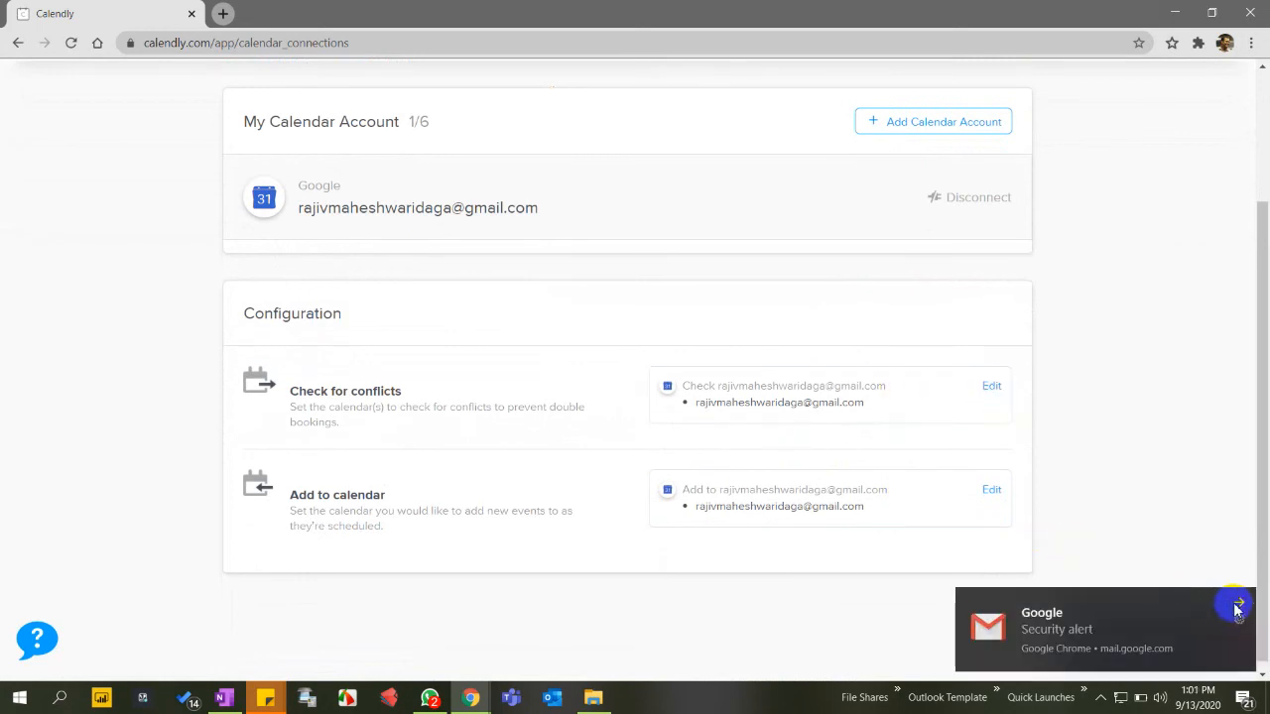
click(1237, 606)
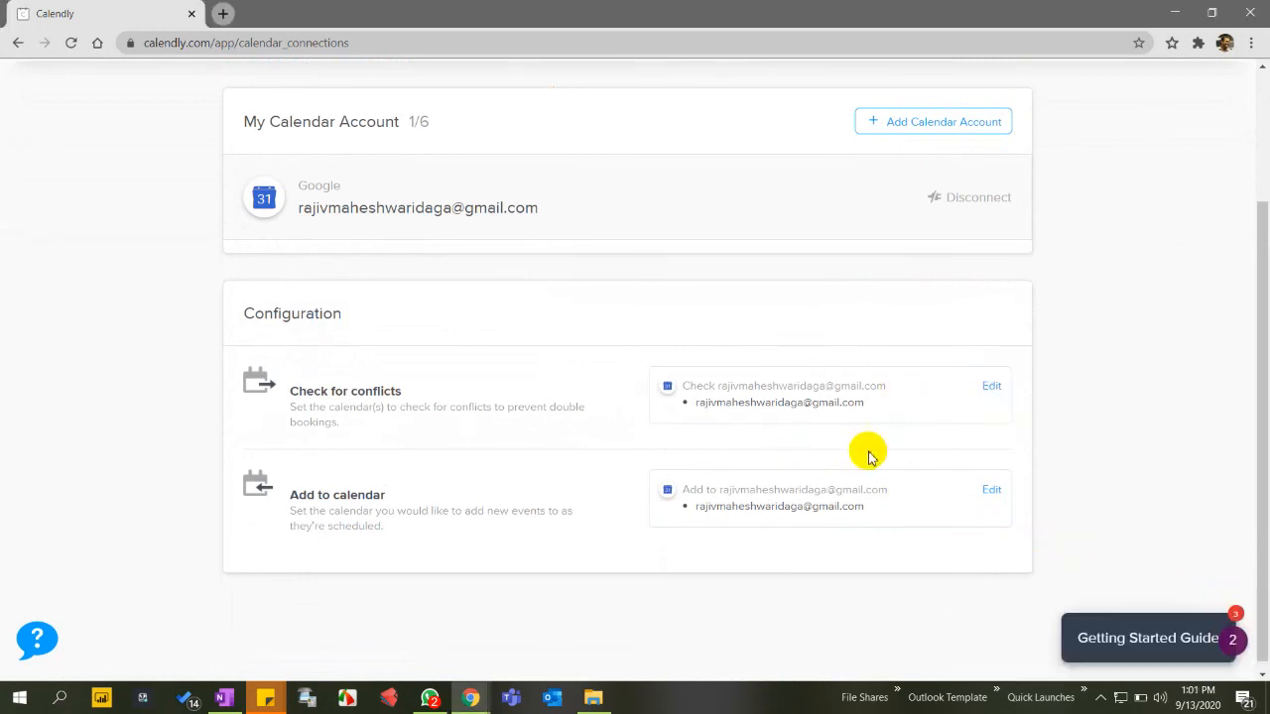
click(995, 386)
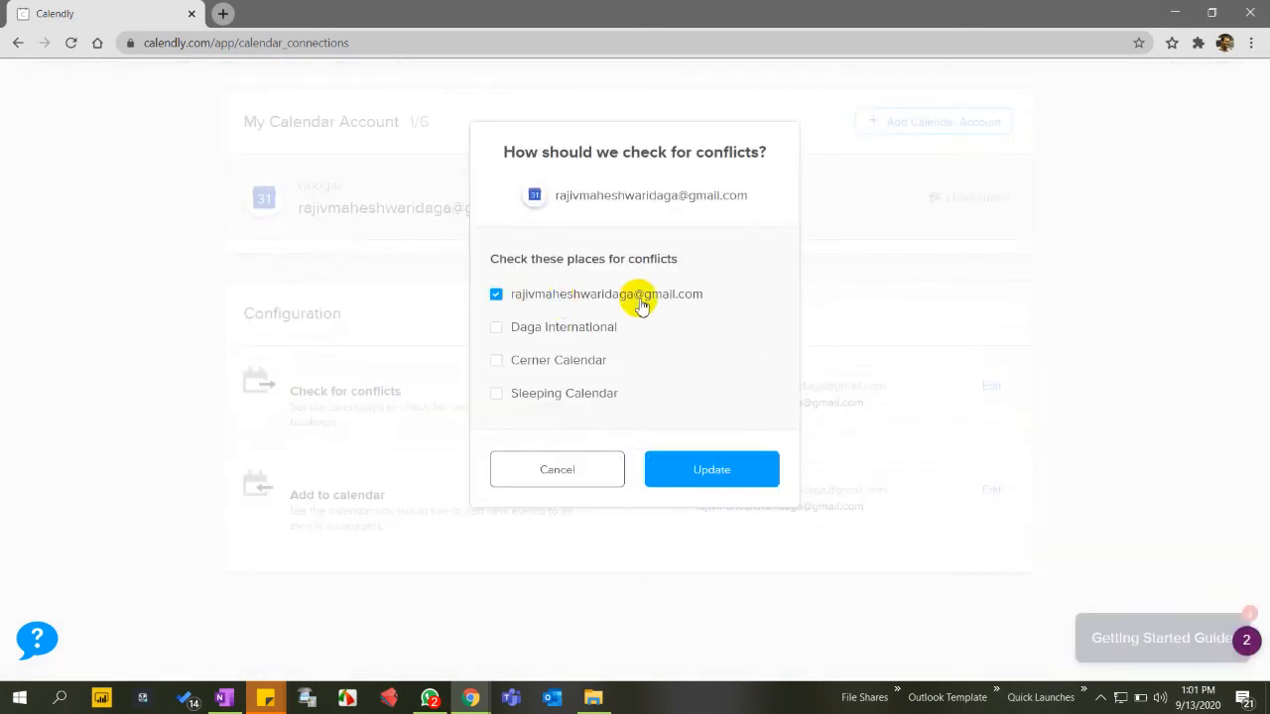
click(496, 360)
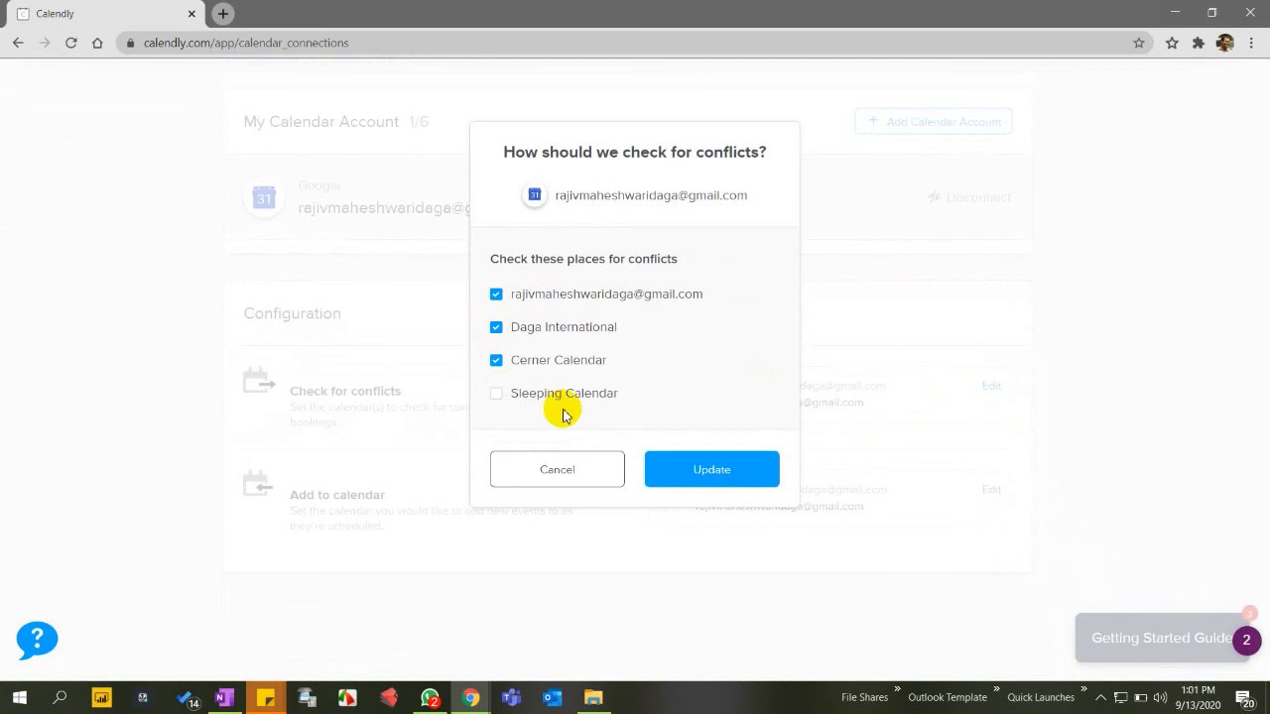
click(496, 392)
click(721, 478)
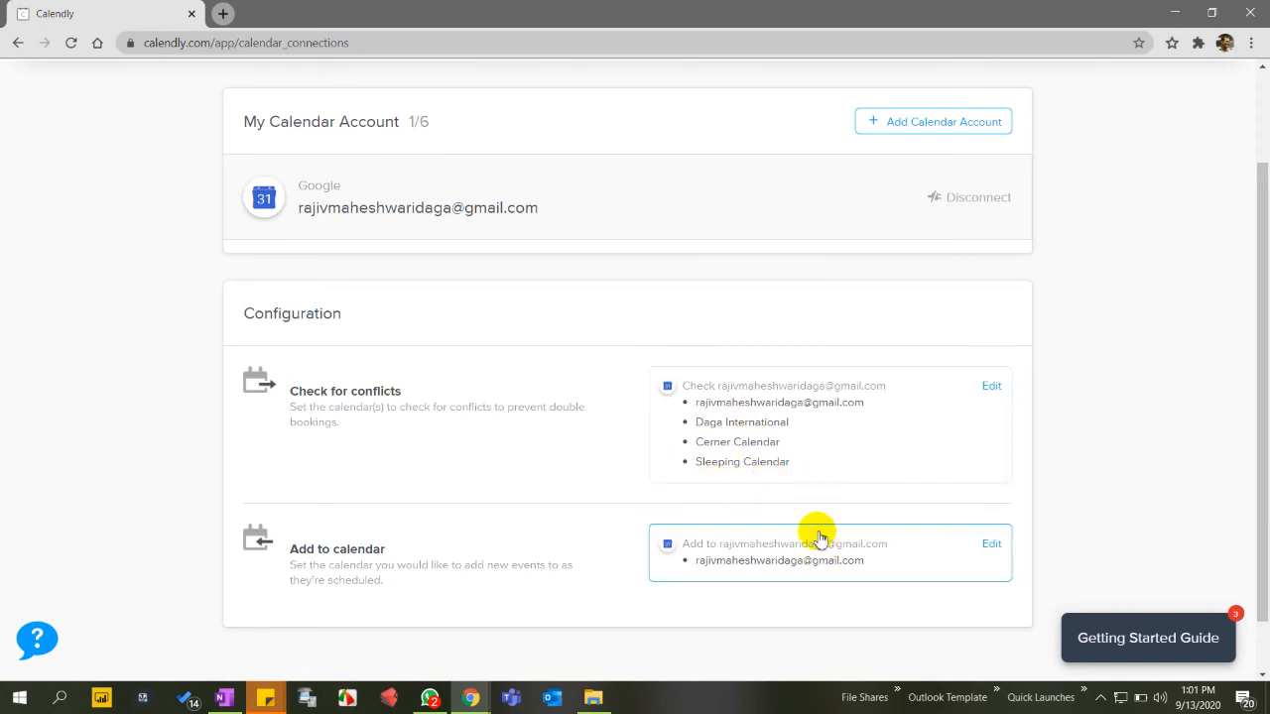
scroll(819, 539, down, 1)
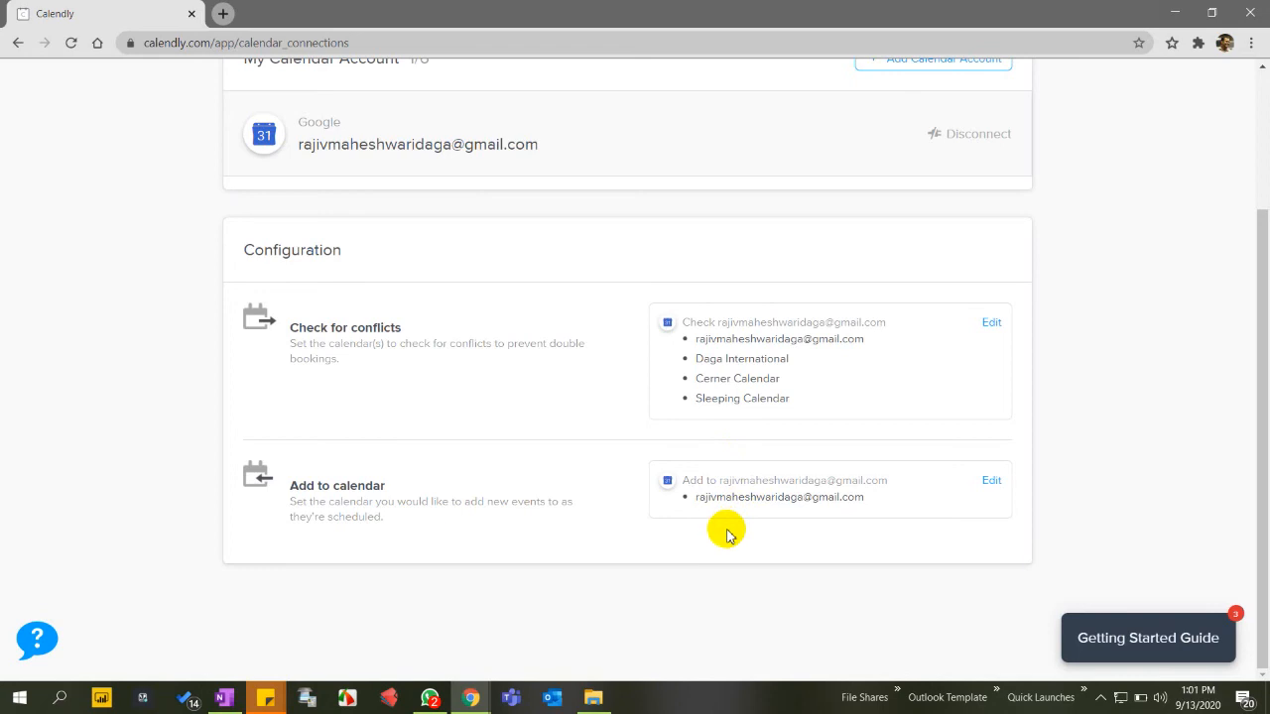
scroll(726, 534, up, 1)
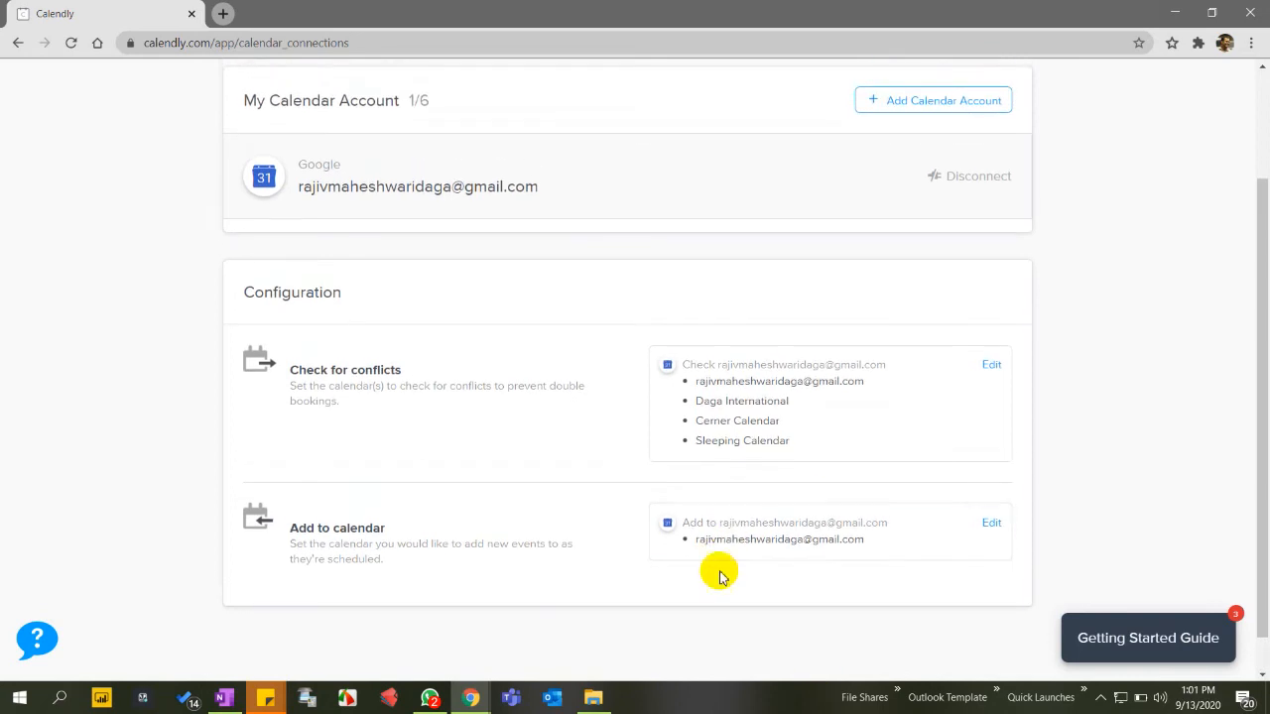
scroll(814, 521, up, 2)
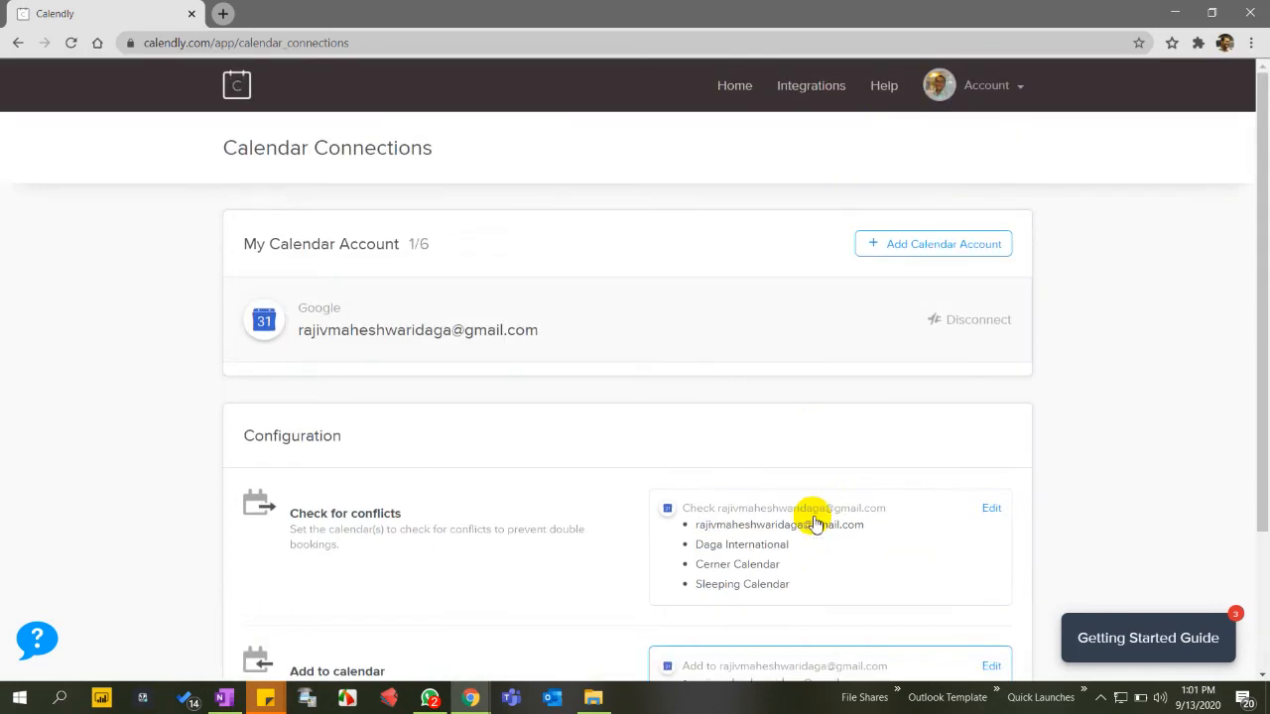
- Open the account's Apps page and review the available mobile apps, browser extensions and Outlook add-in
click(1010, 103)
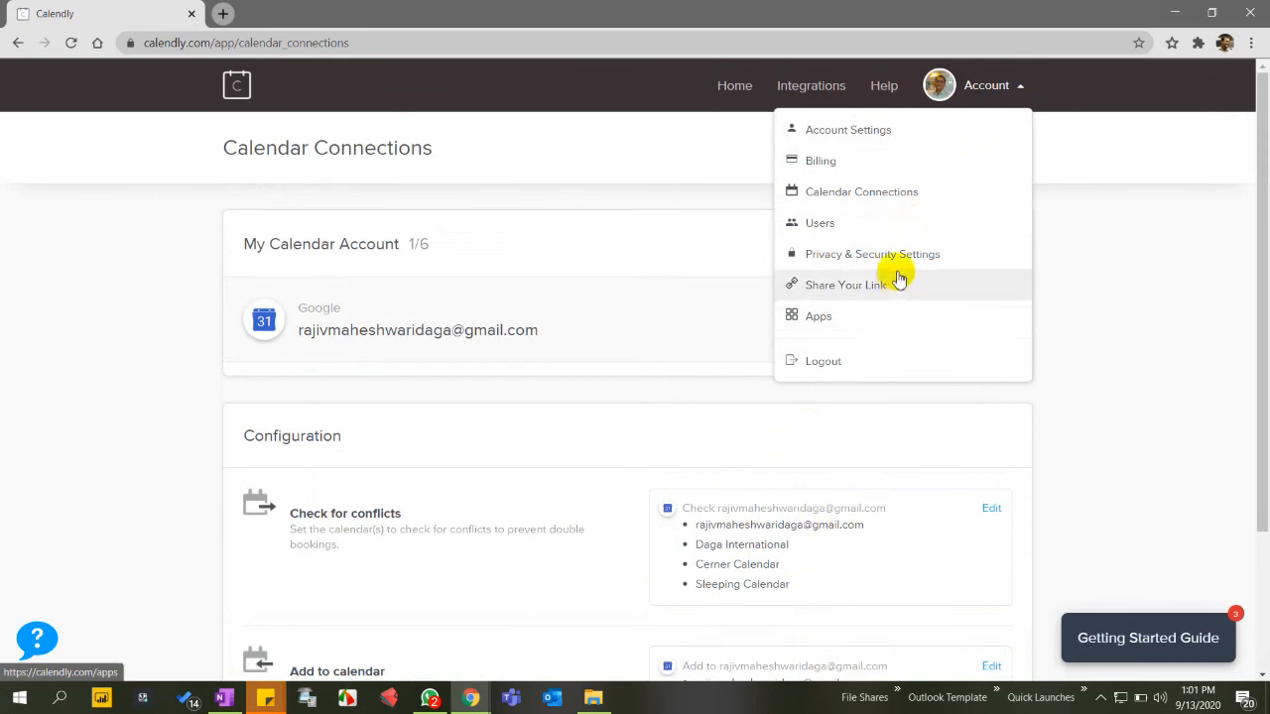
click(889, 310)
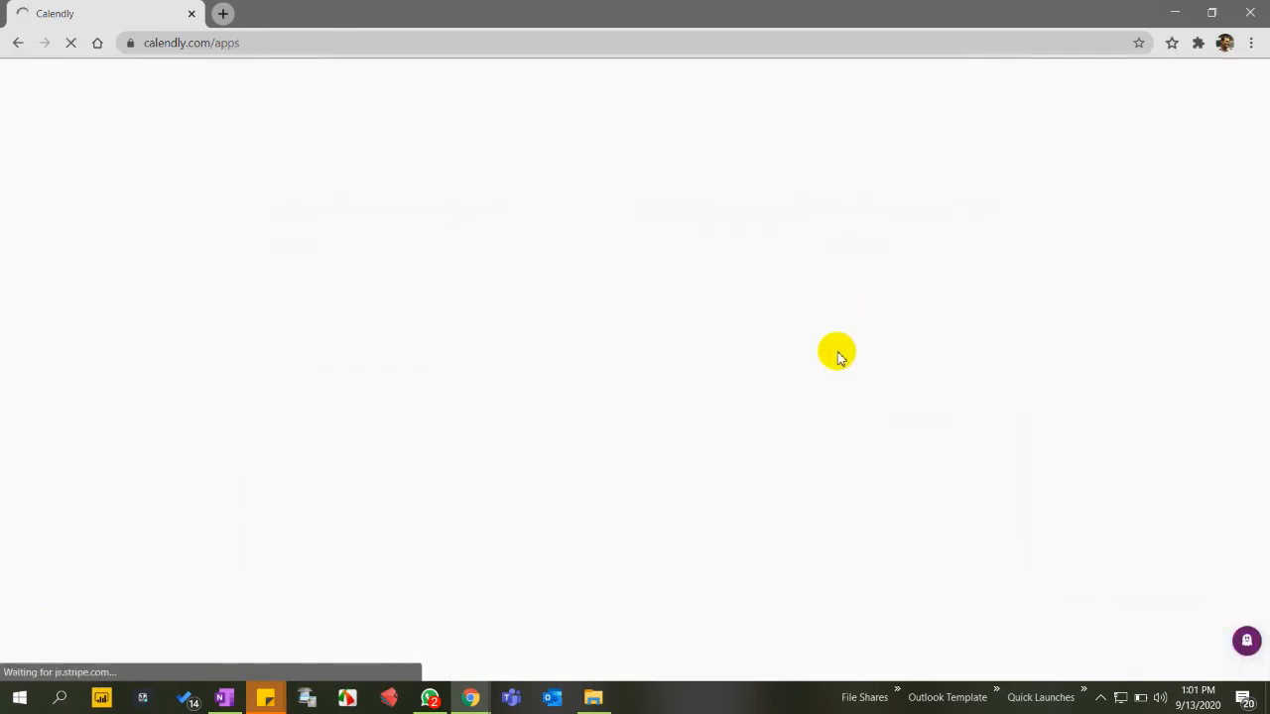
scroll(655, 491, down, 1)
scroll(654, 490, down, 4)
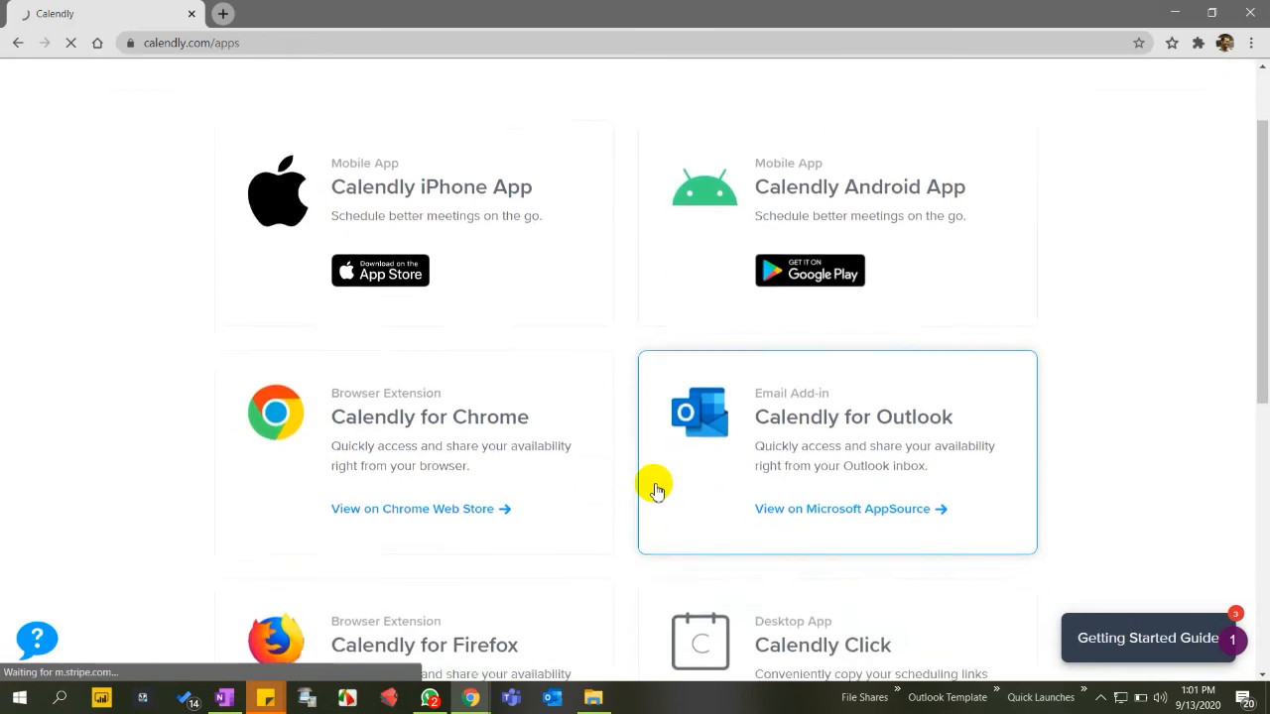
scroll(655, 491, up, 5)
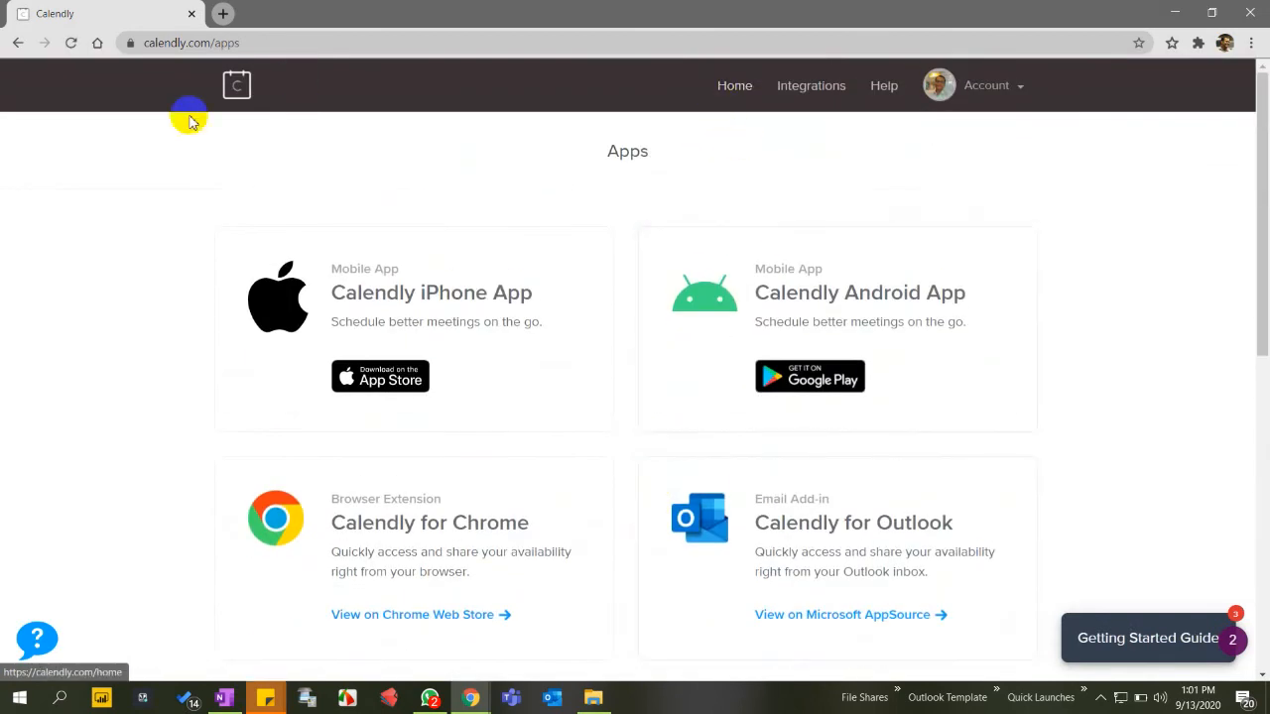
- Return to the home page's event types and turn off the existing 30 Minute call event type
click(236, 89)
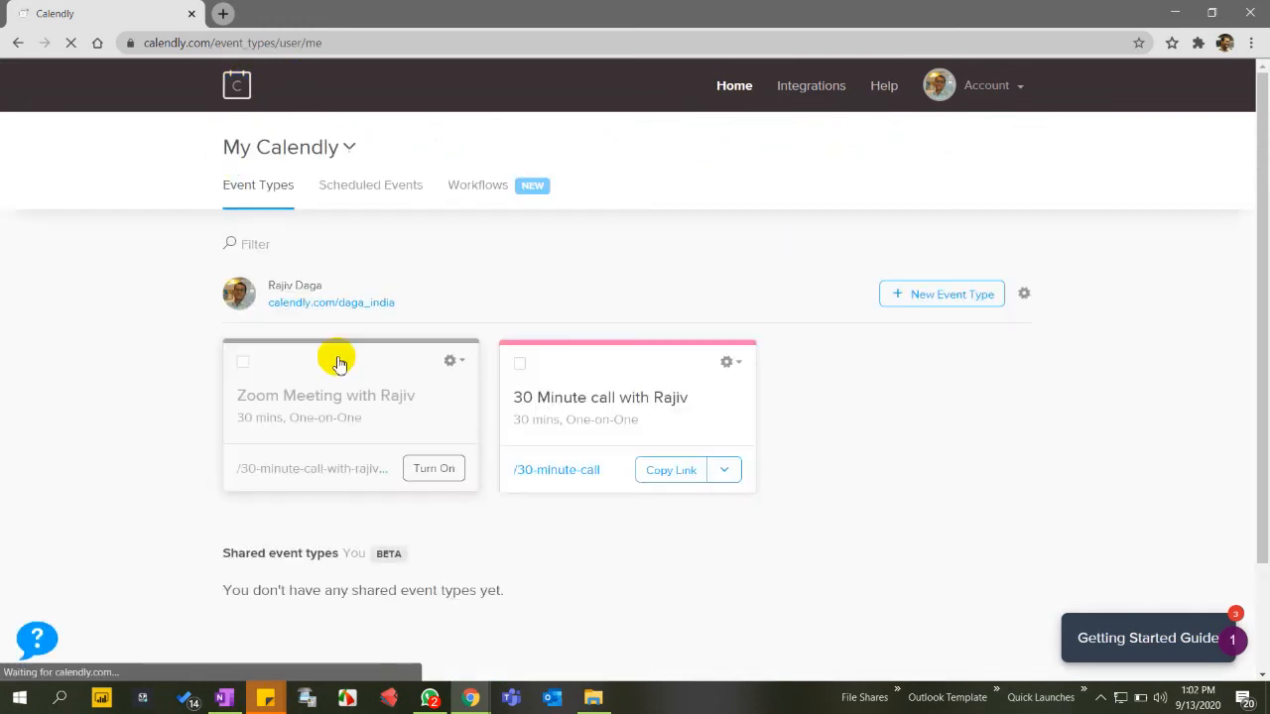
click(726, 361)
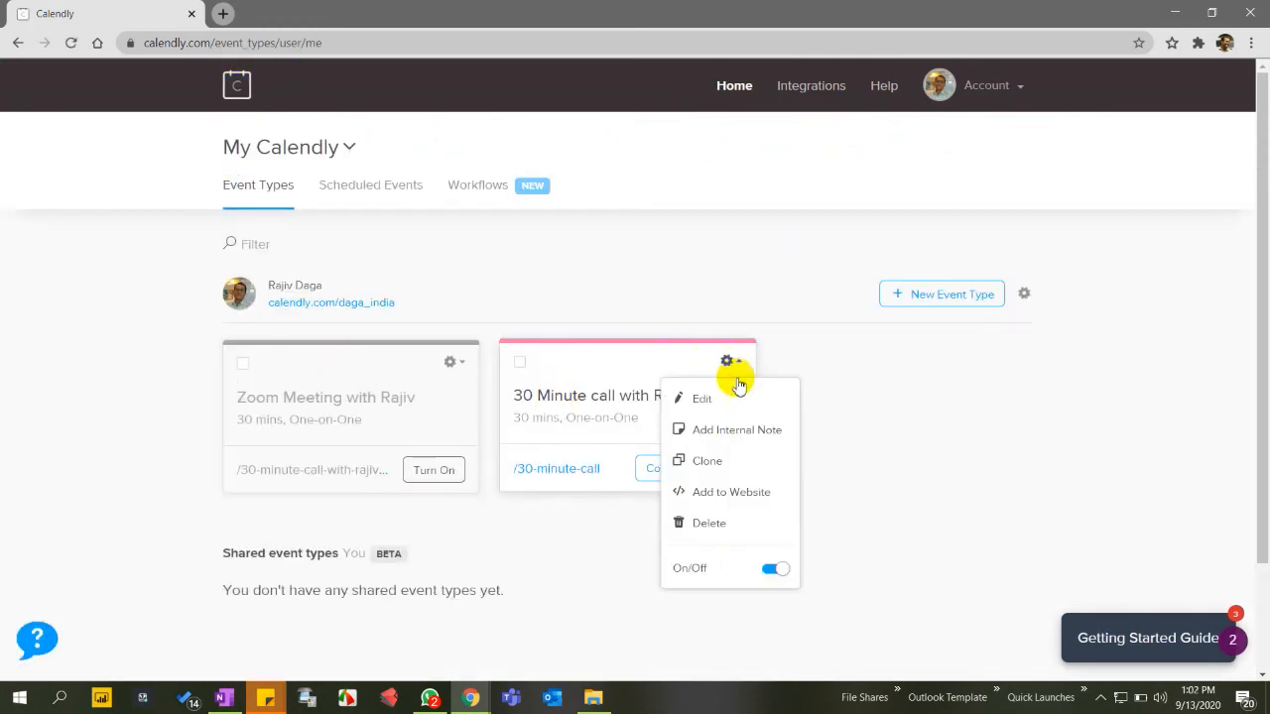
click(778, 571)
- Start creating a new One-on-One event type, dismissing the mail notification
click(960, 300)
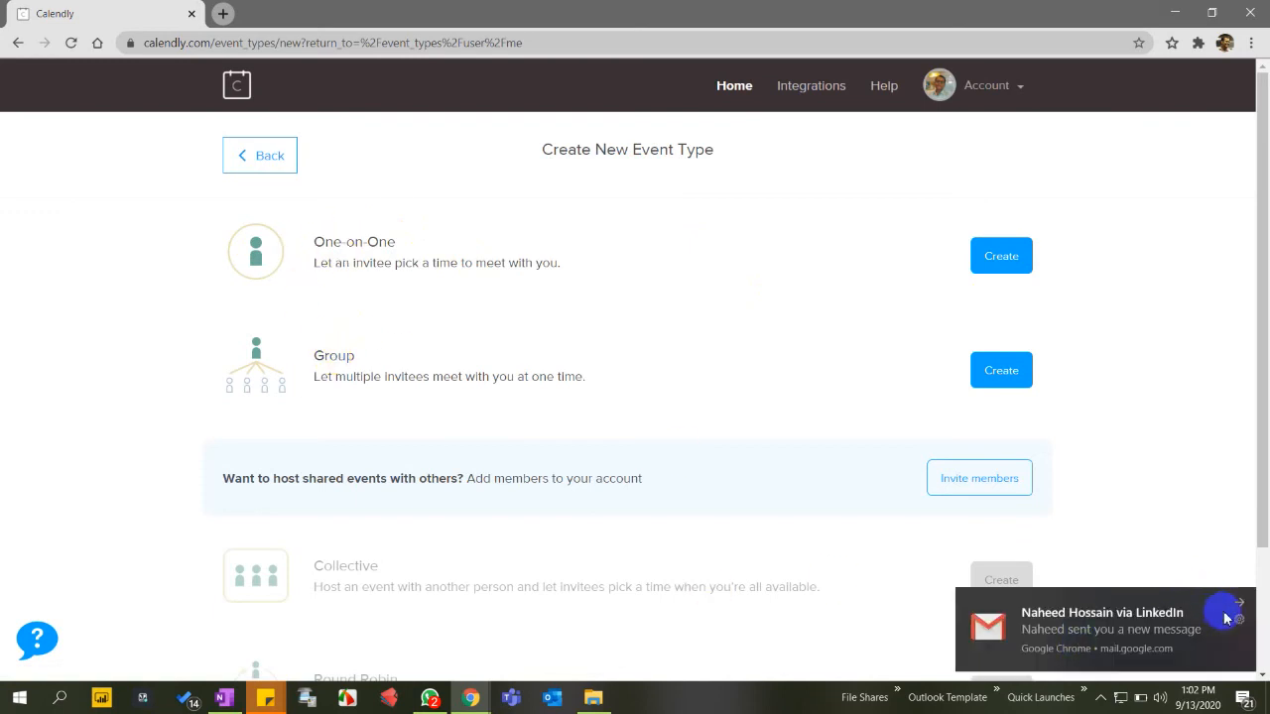
click(1238, 615)
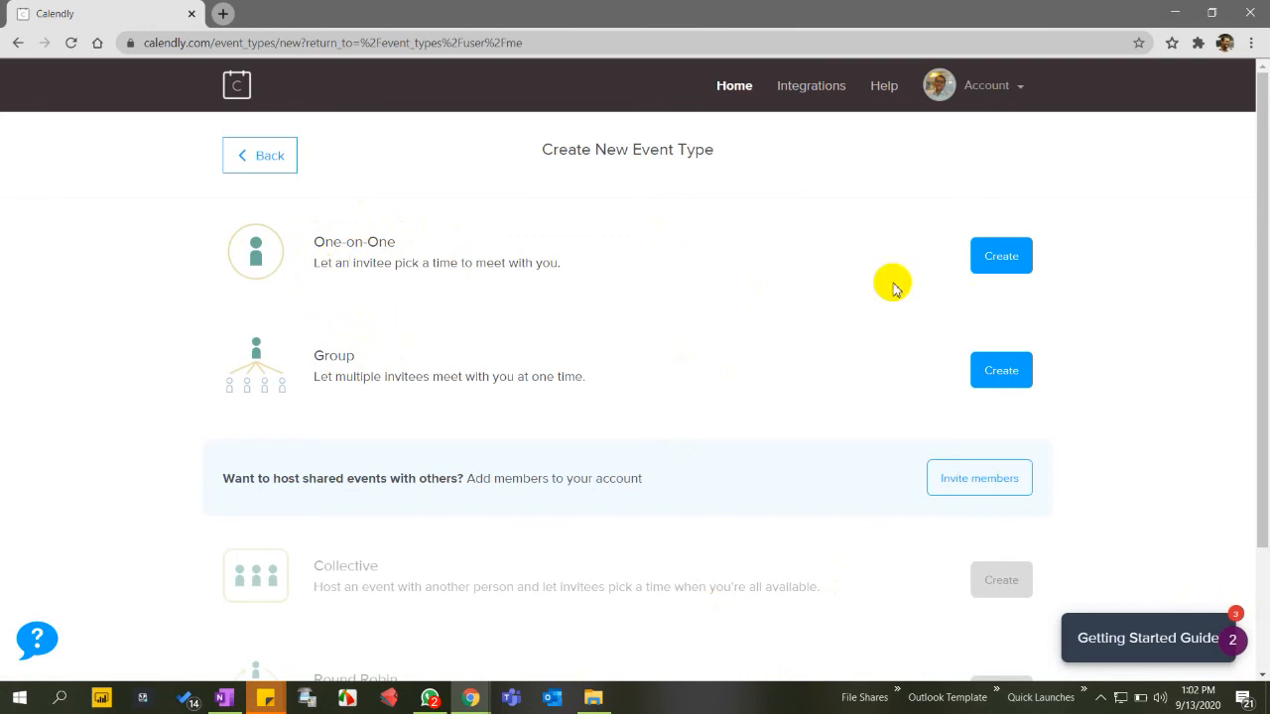
click(1002, 260)
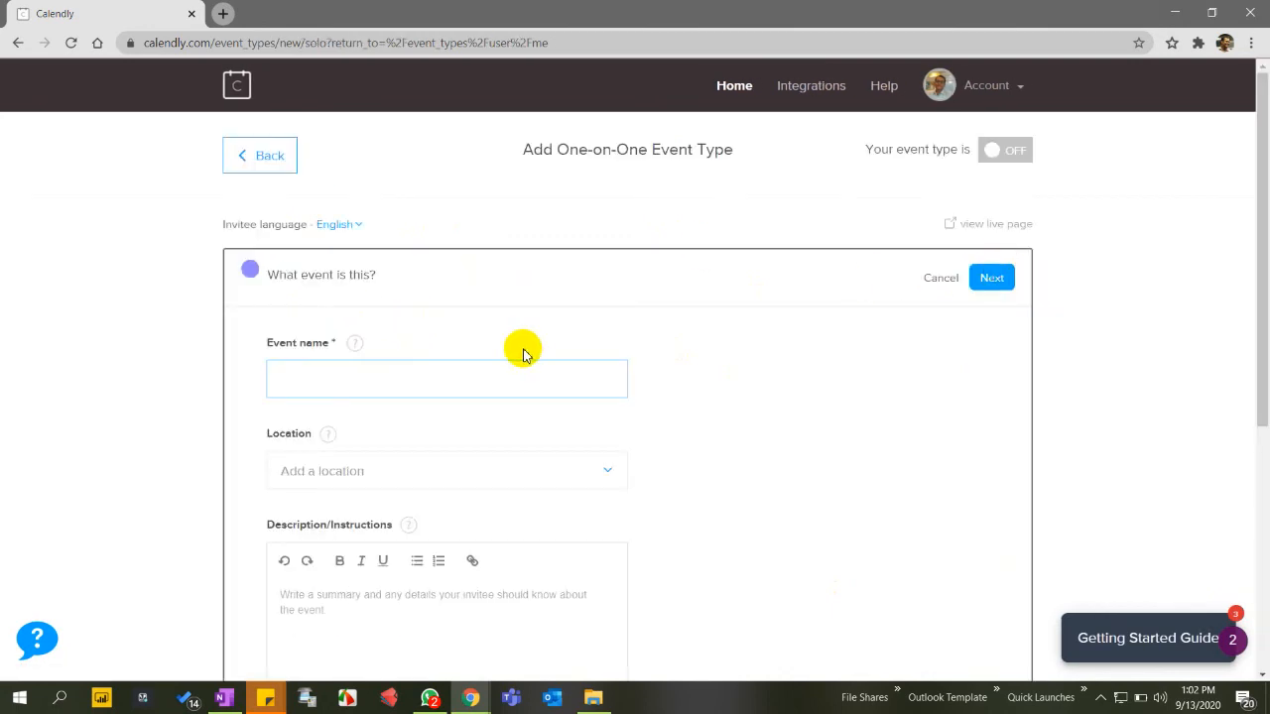
- Name the event "30 mins phone call with" followed by the host's first name
click(353, 385)
text(Meeting with Rajiv)
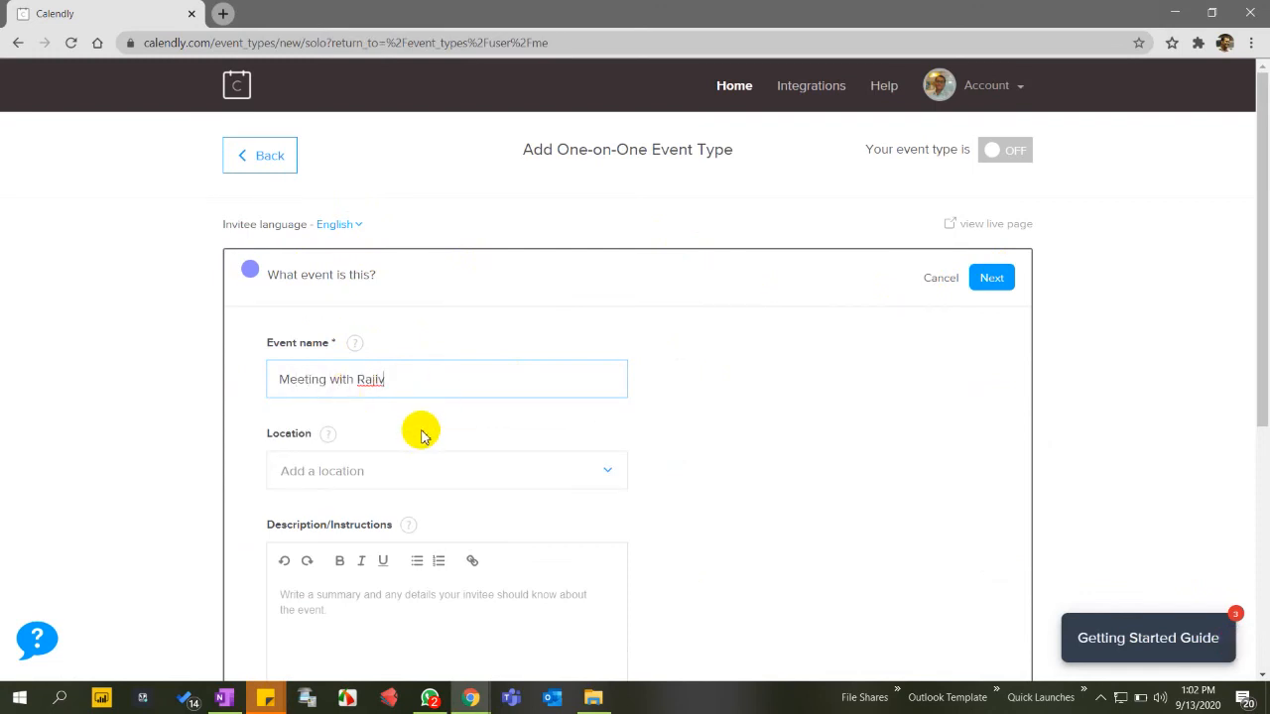
scroll(570, 487, down, 1)
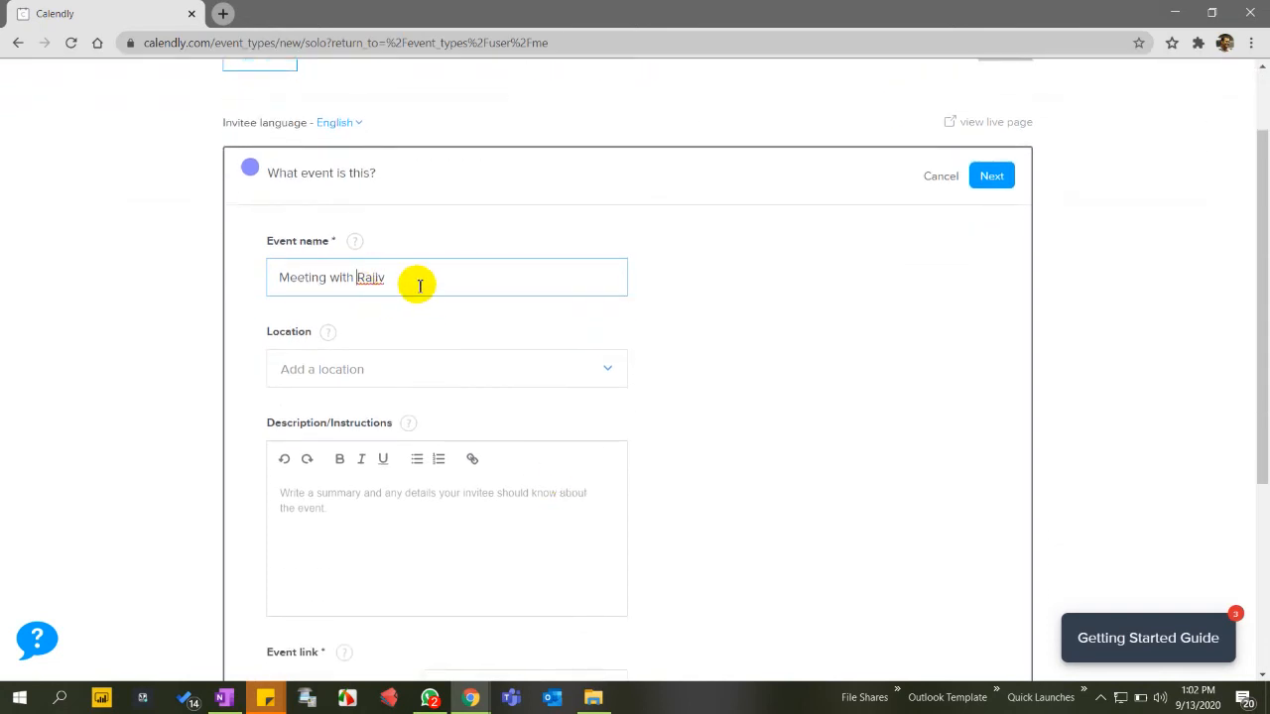
text(30 )
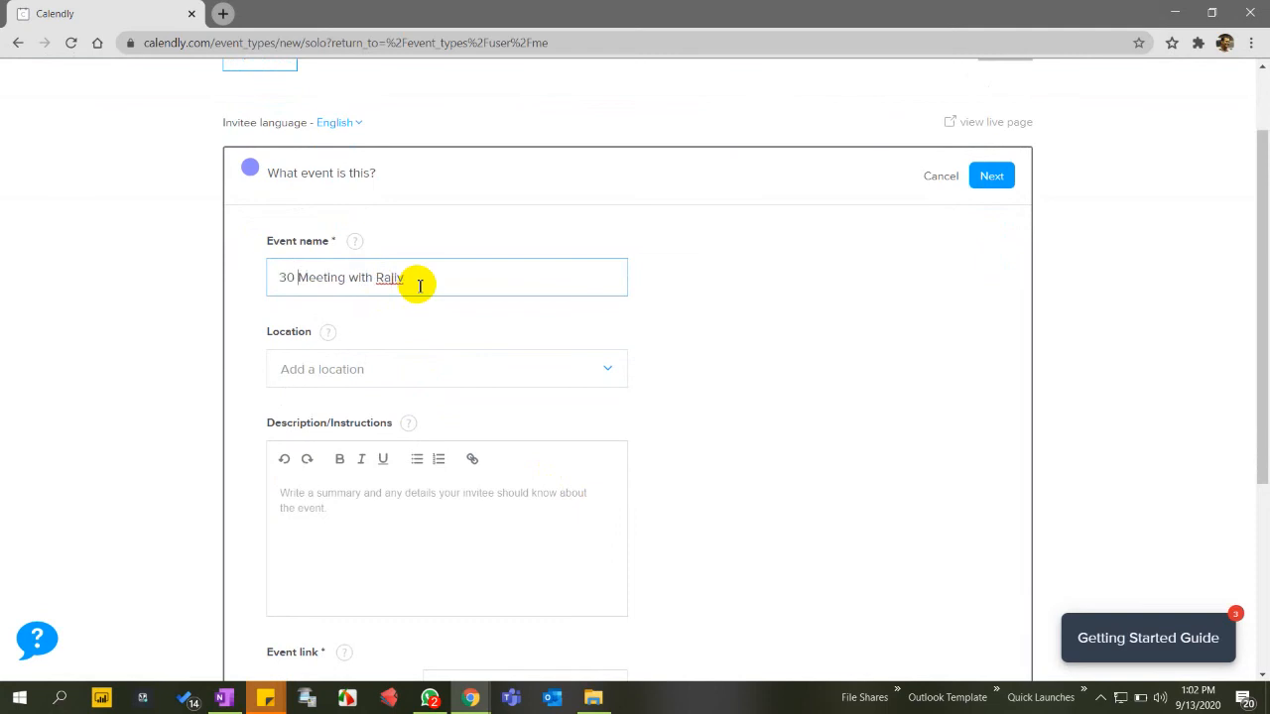
text(mins)
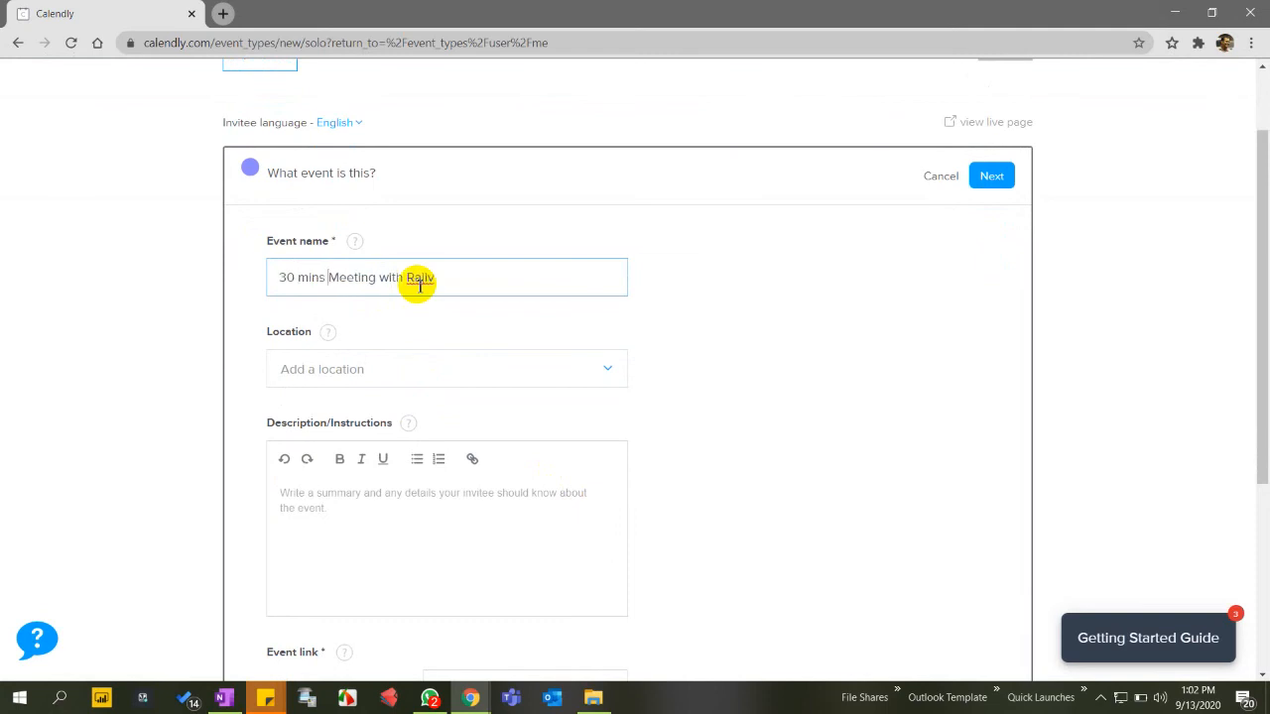
key(Delete)
key(Delete)
key(Delete)
key(Delete)
key(Delete)
key(Delete)
key(Delete)
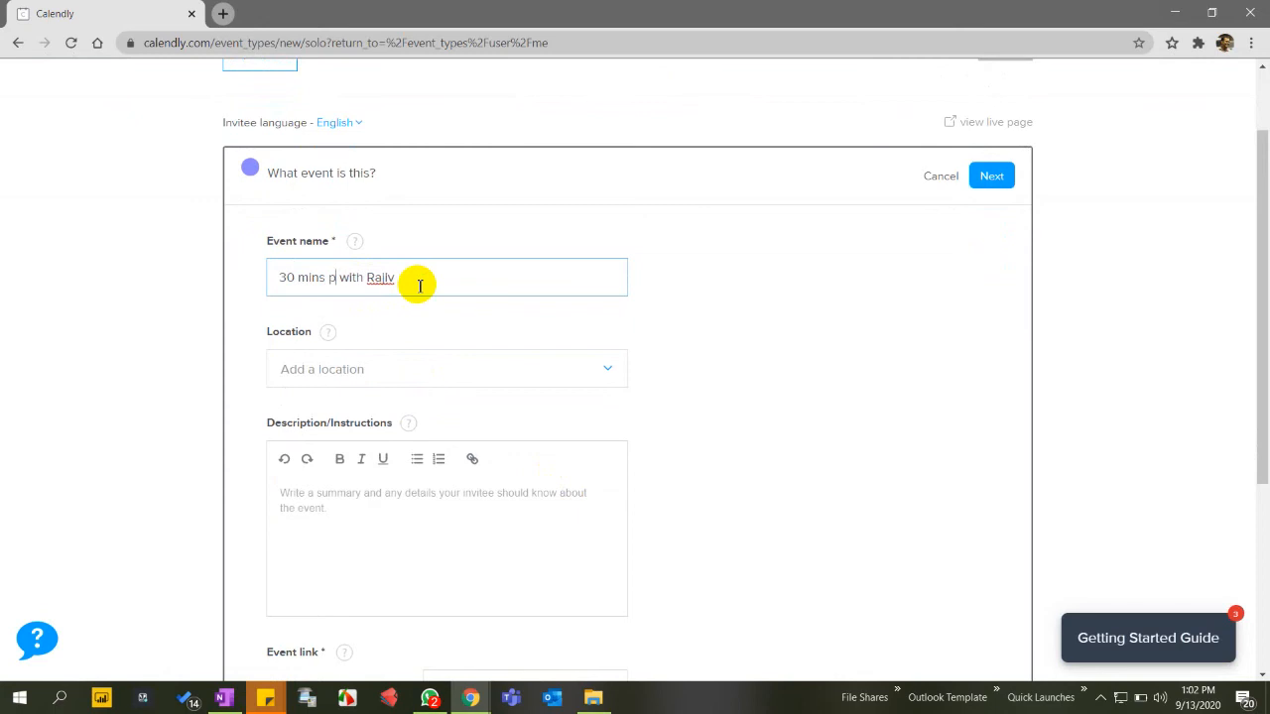
text(phone call)
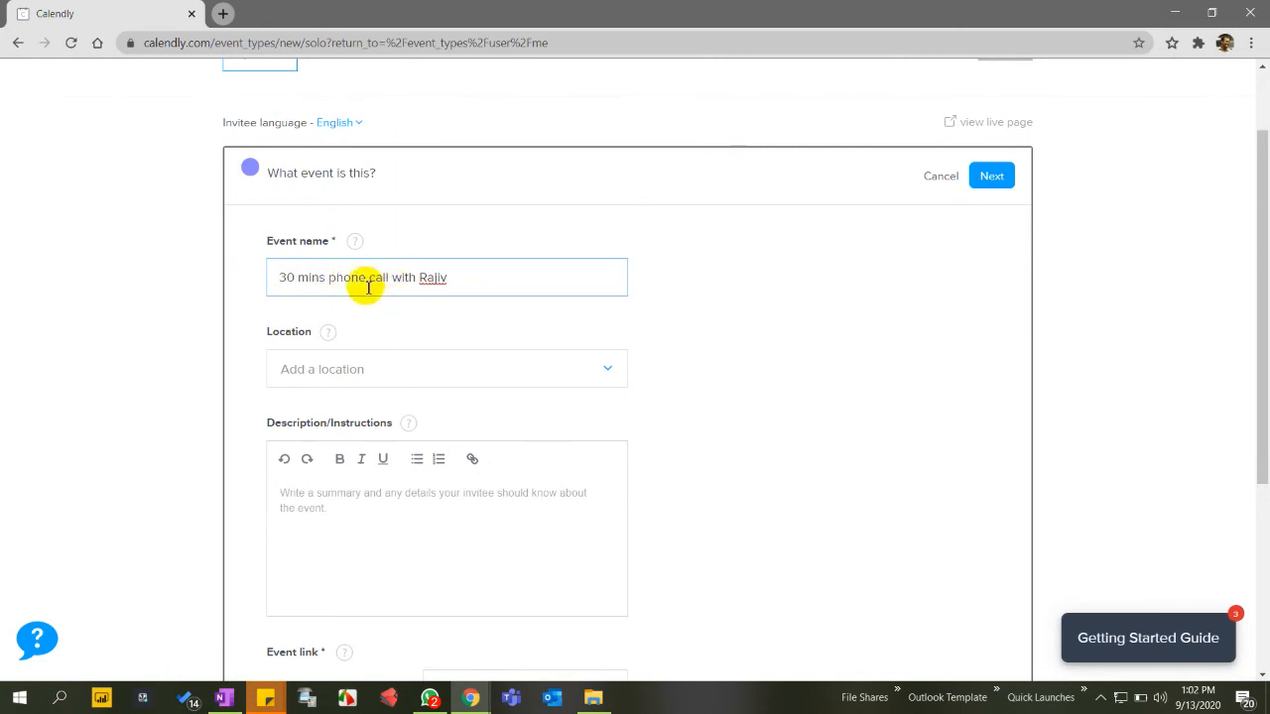
- Set the event location to Phone call with the option "I will call my invitee"
click(372, 369)
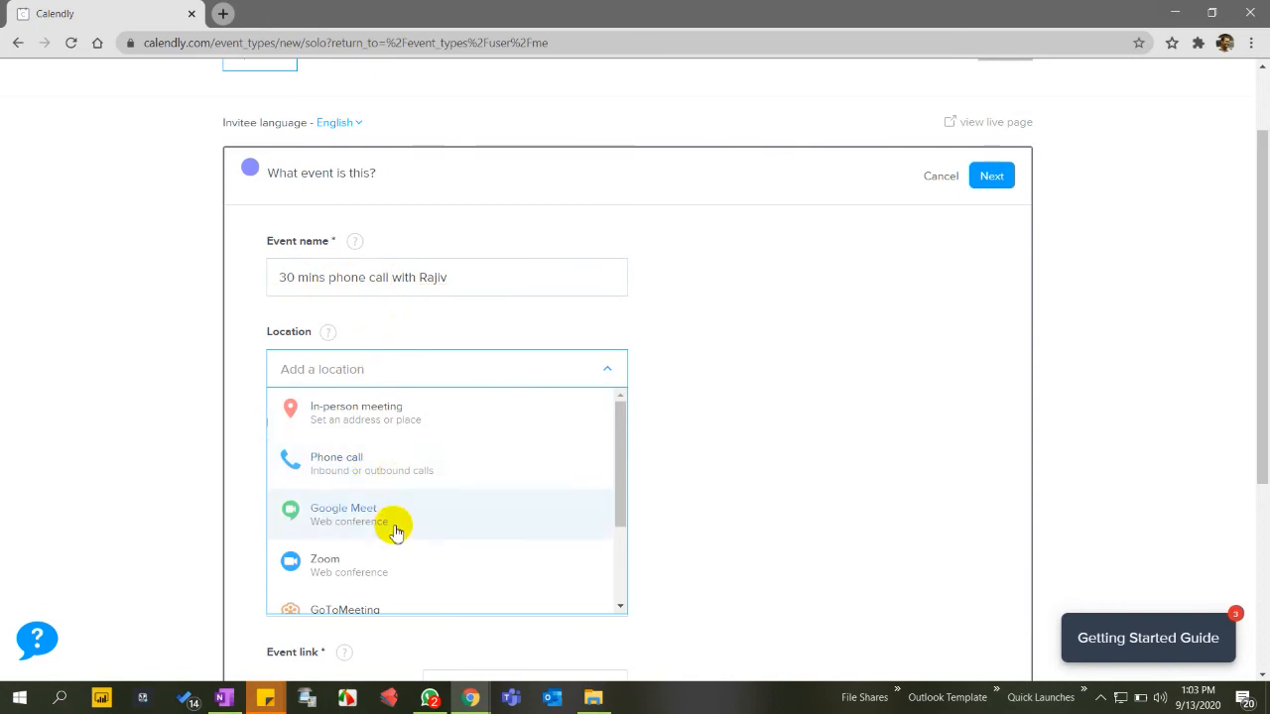
scroll(395, 532, down, 2)
scroll(357, 493, down, 1)
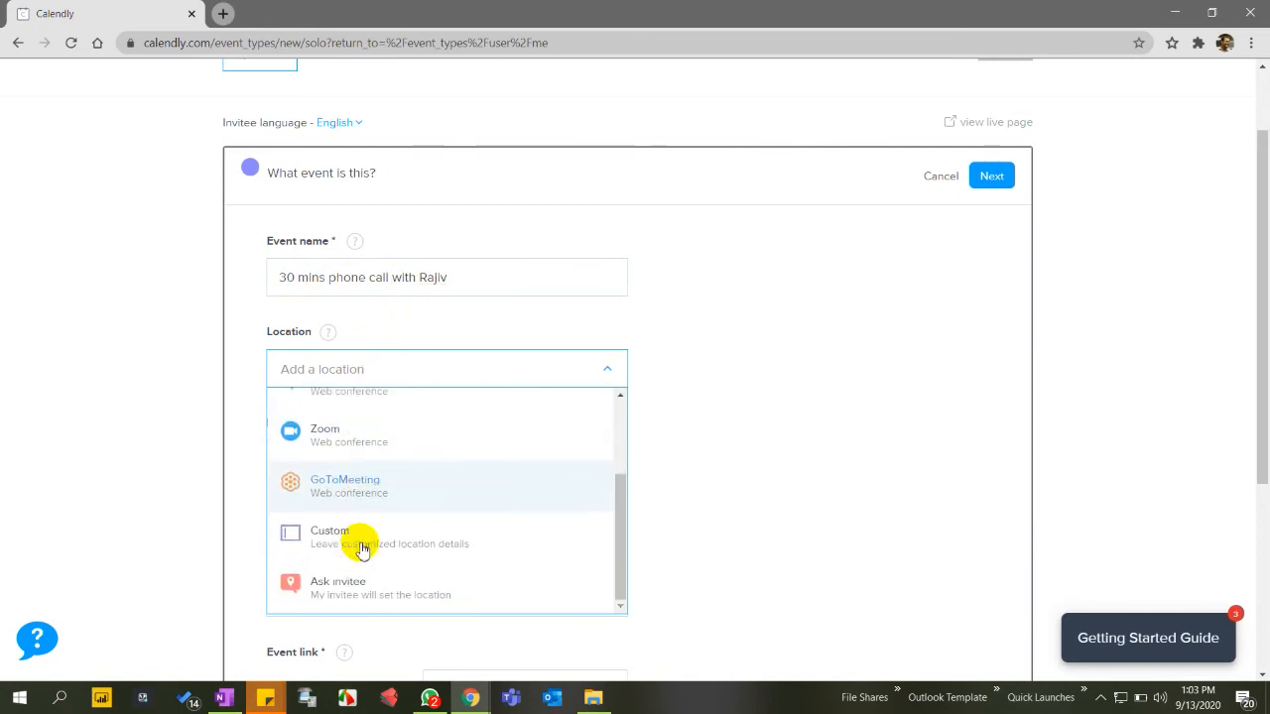
scroll(357, 539, up, 3)
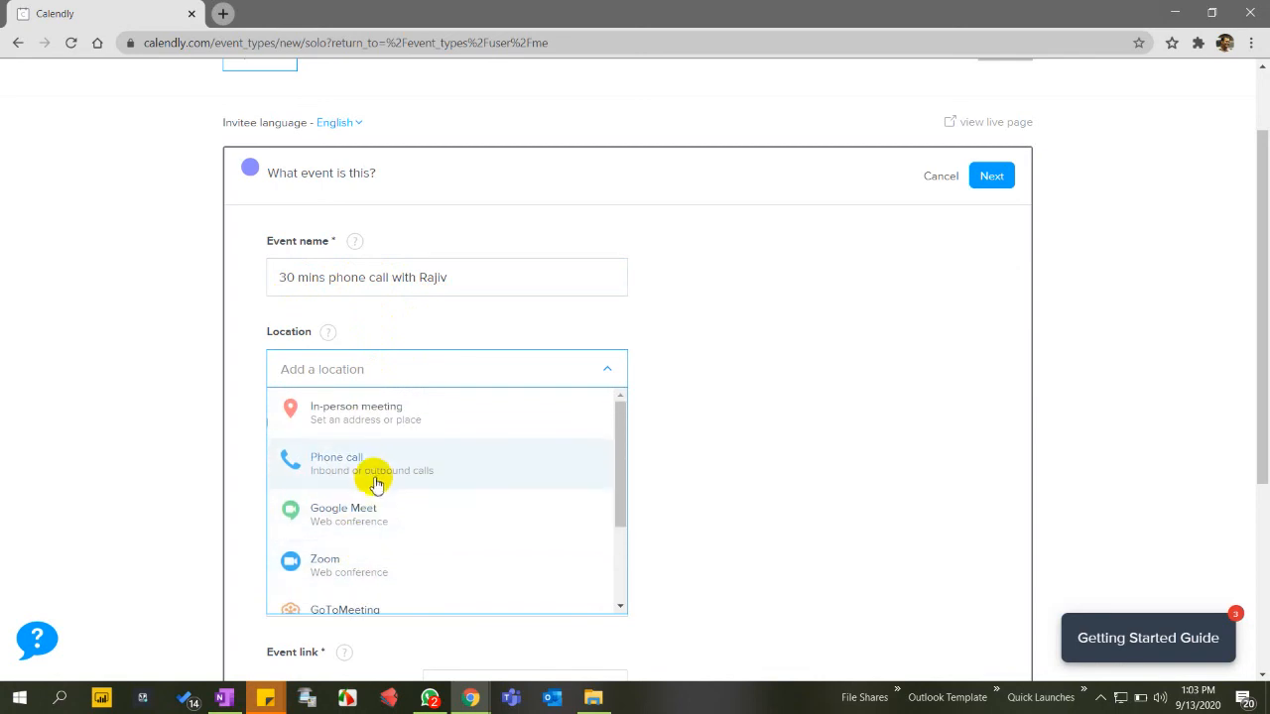
click(338, 462)
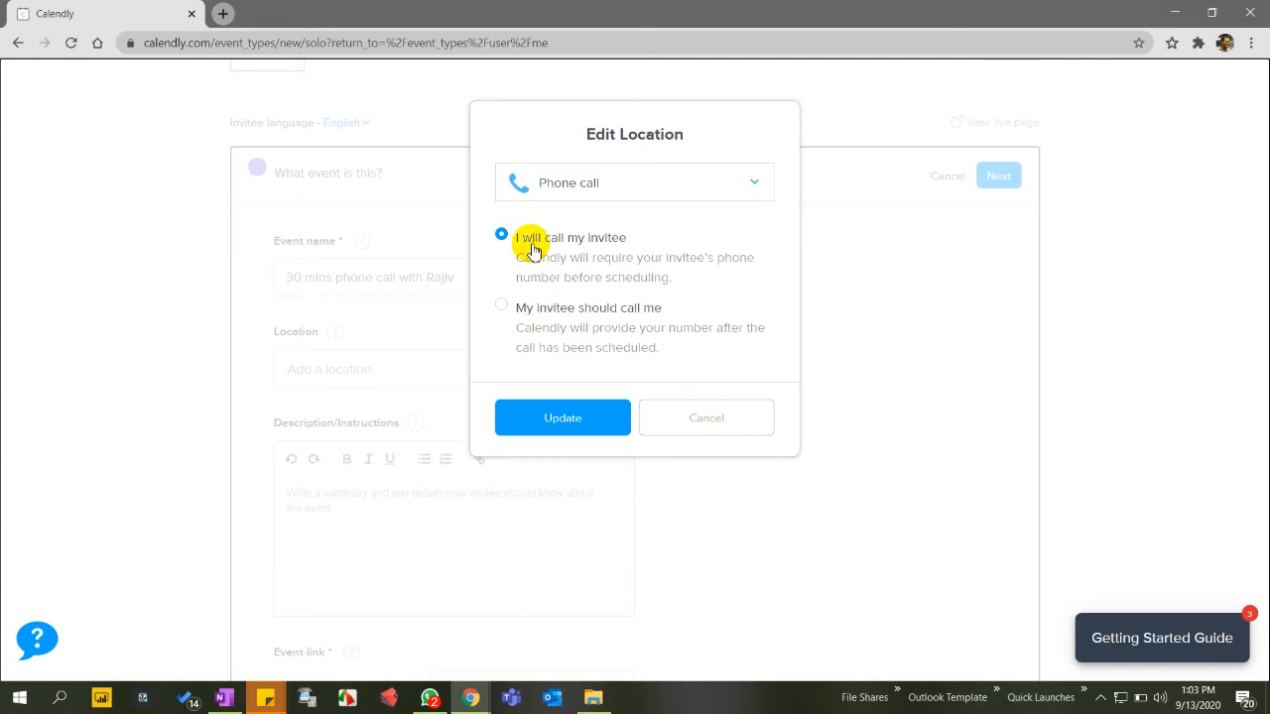
click(563, 418)
- Keep the suggested event link, choose the light violet event color and save the event details to continue
scroll(446, 532, down, 2)
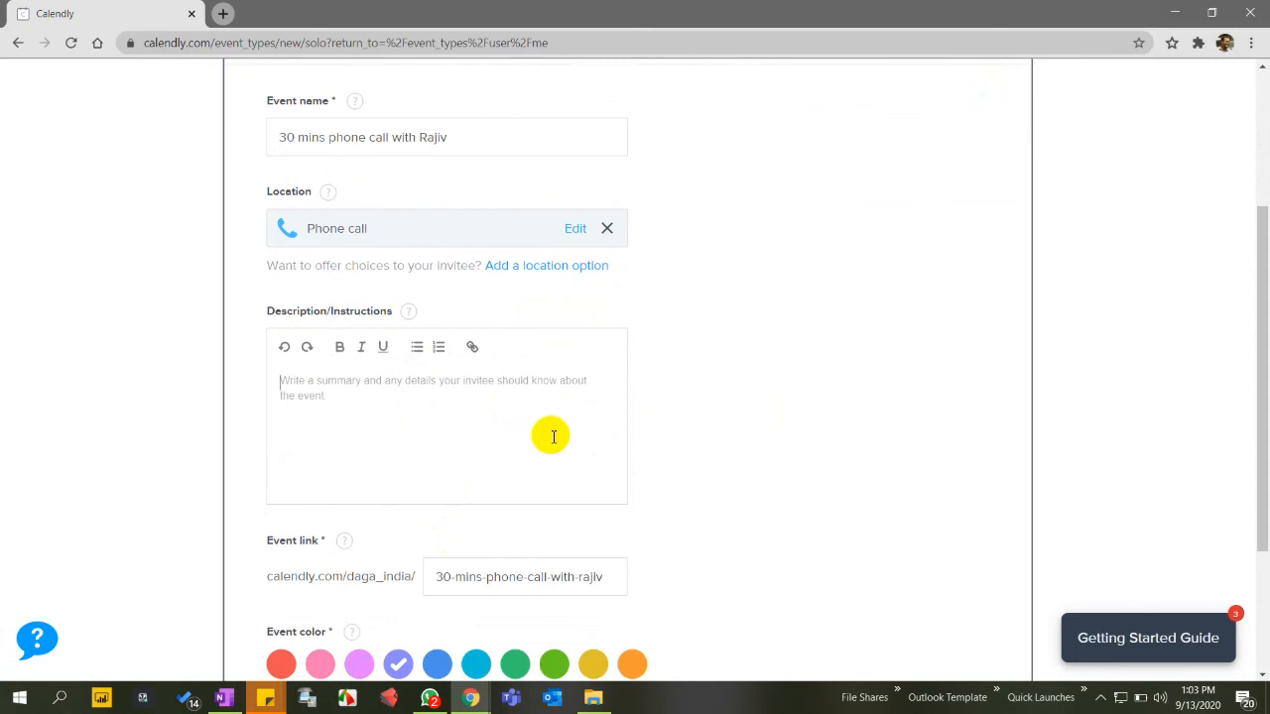
scroll(572, 460, down, 1)
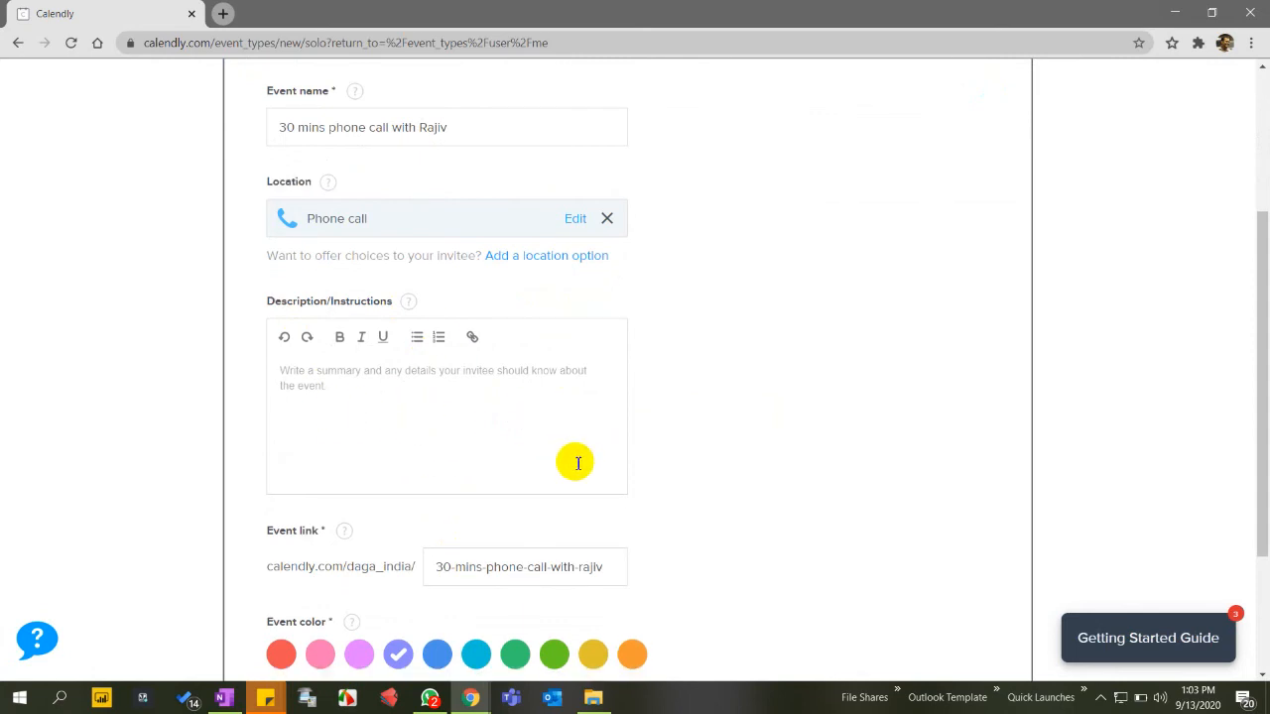
scroll(576, 462, down, 2)
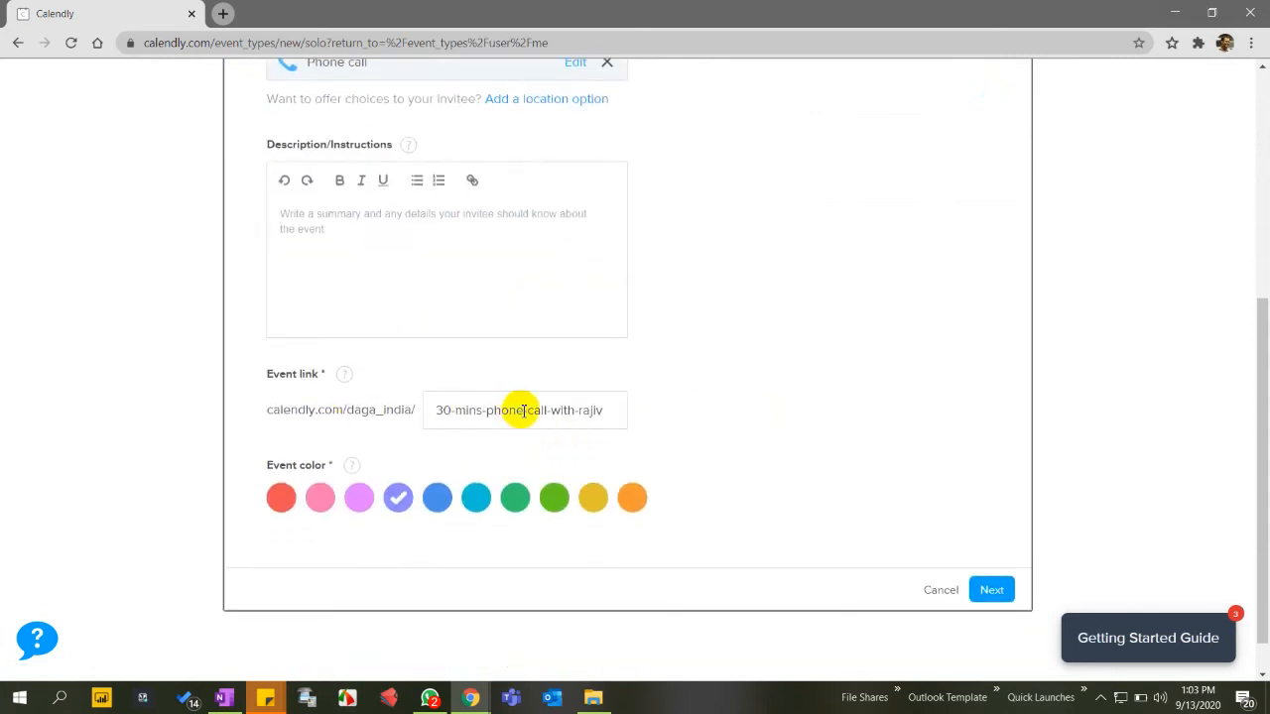
drag(607, 411, 397, 407)
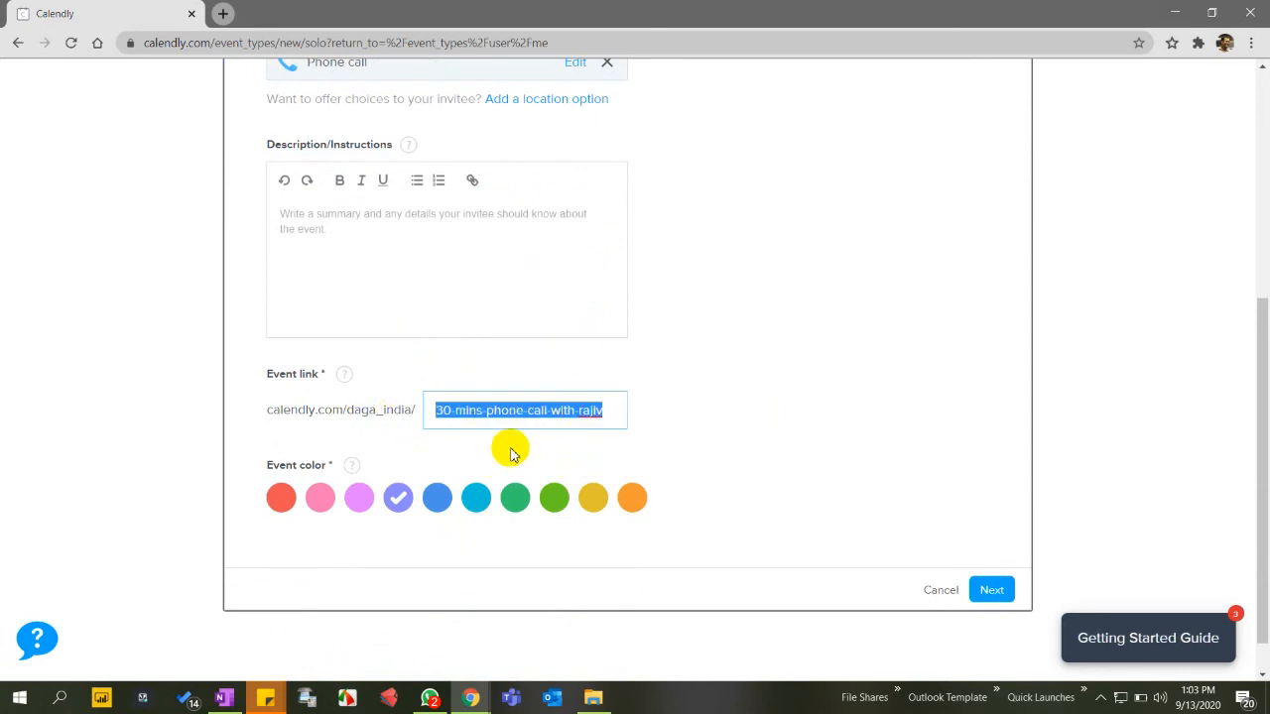
click(358, 508)
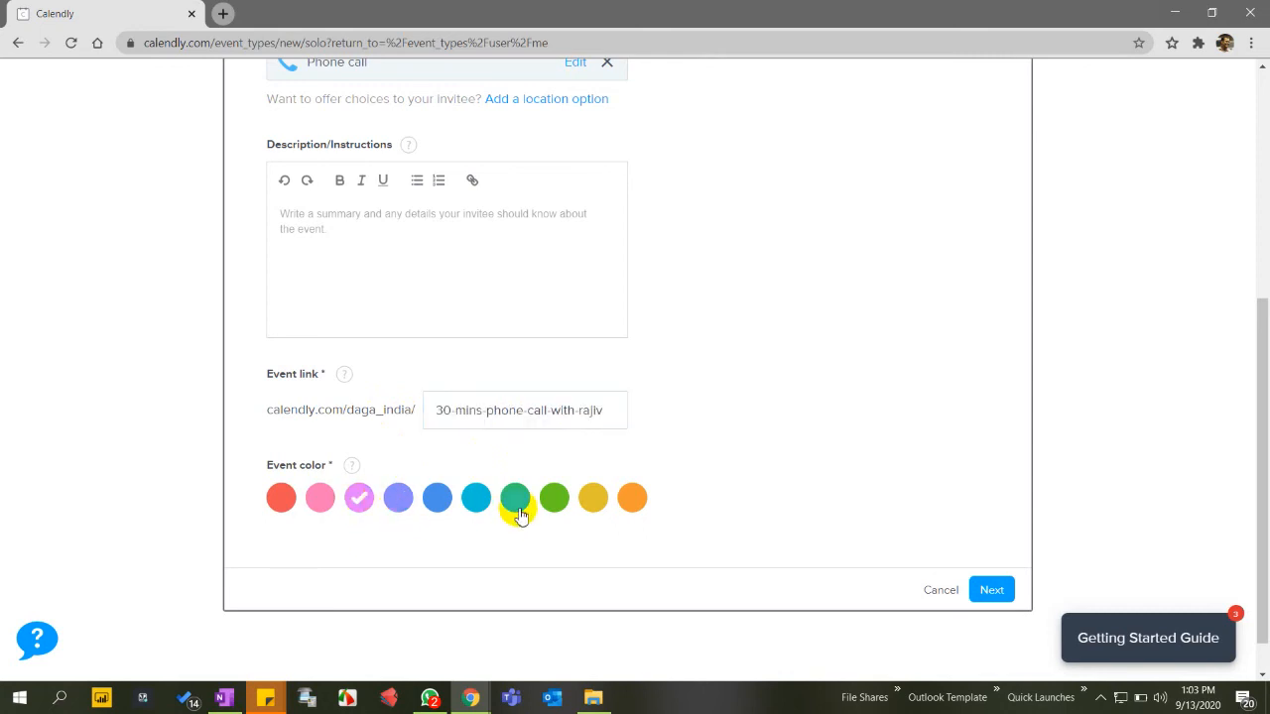
click(993, 591)
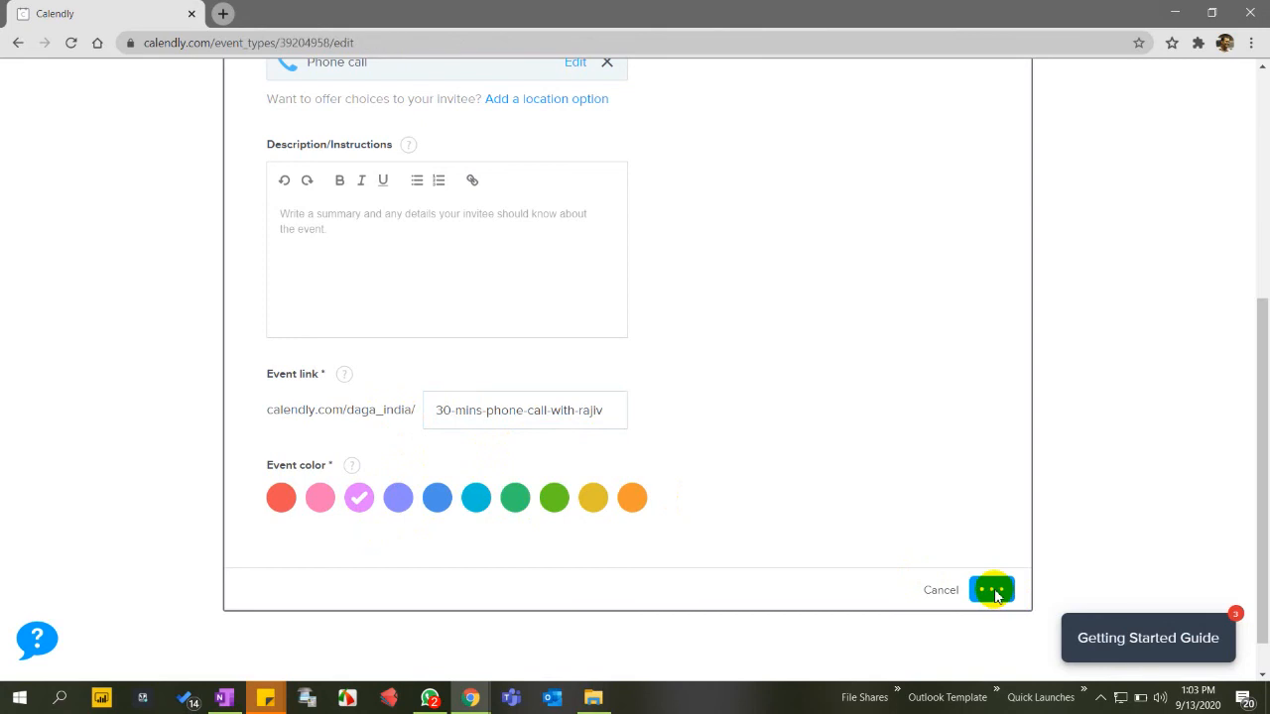
- Try the custom event duration, and select 30 min again
scroll(623, 456, down, 3)
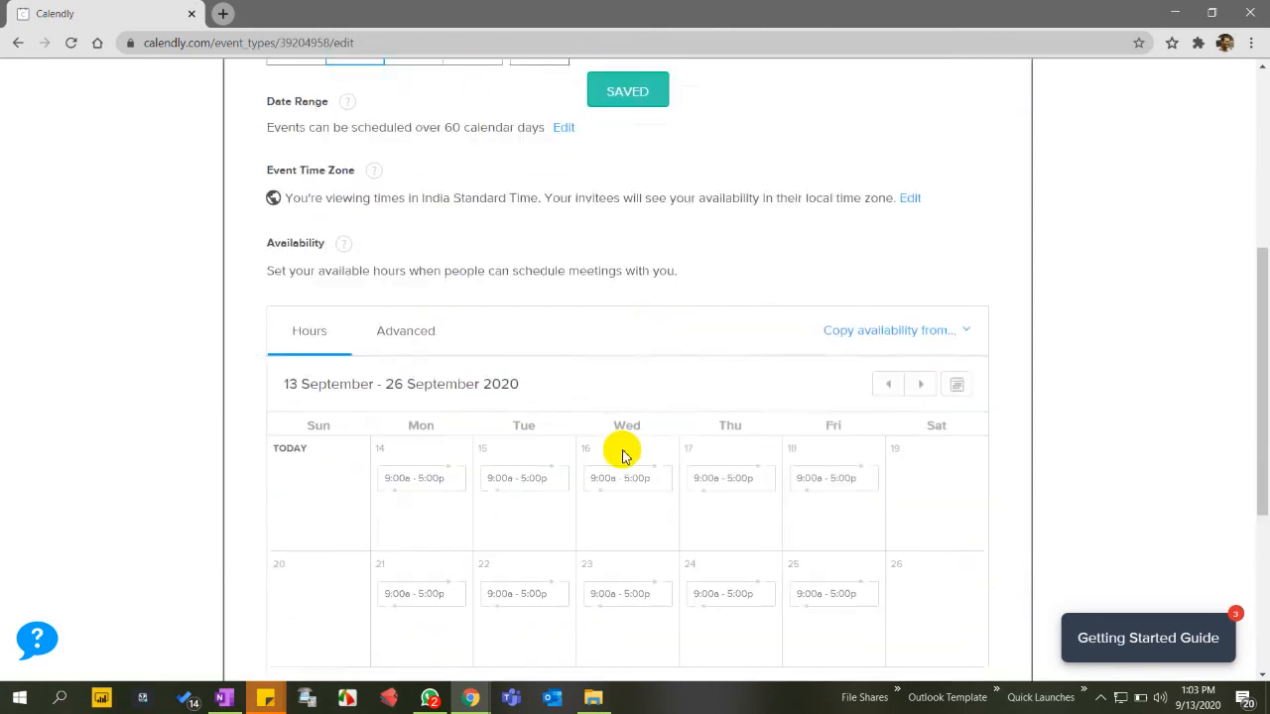
scroll(622, 457, up, 4)
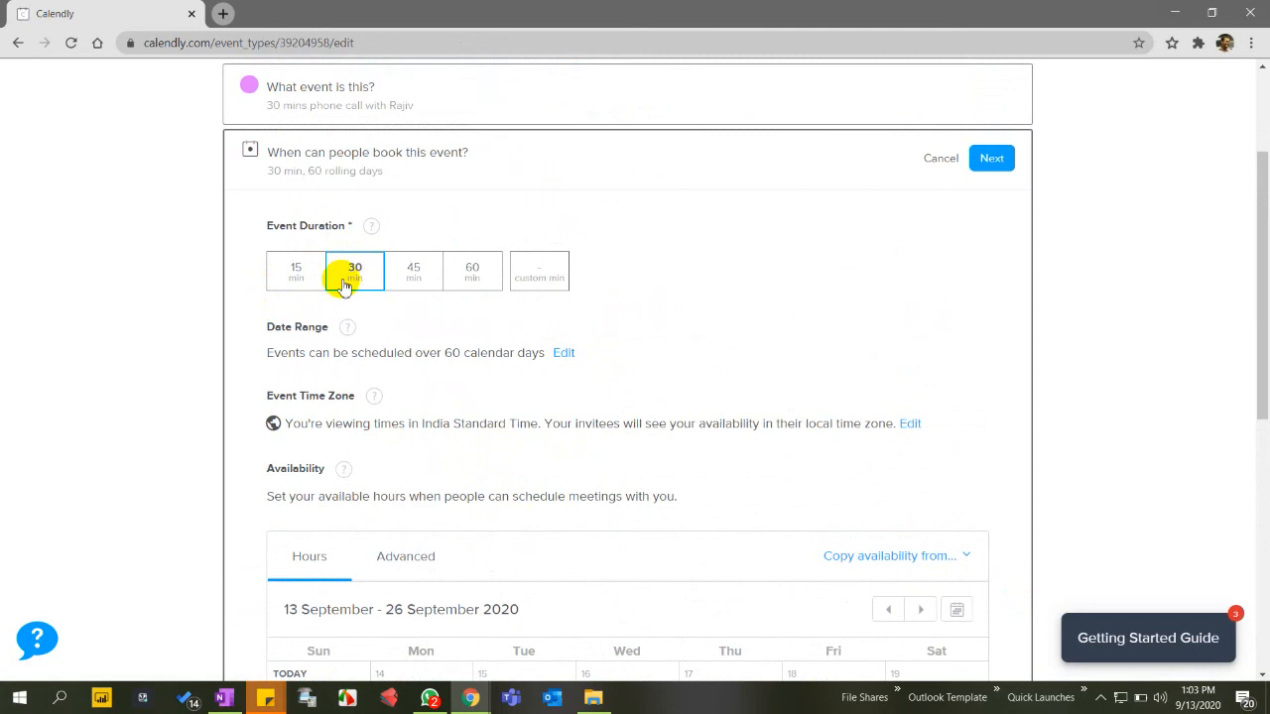
click(546, 284)
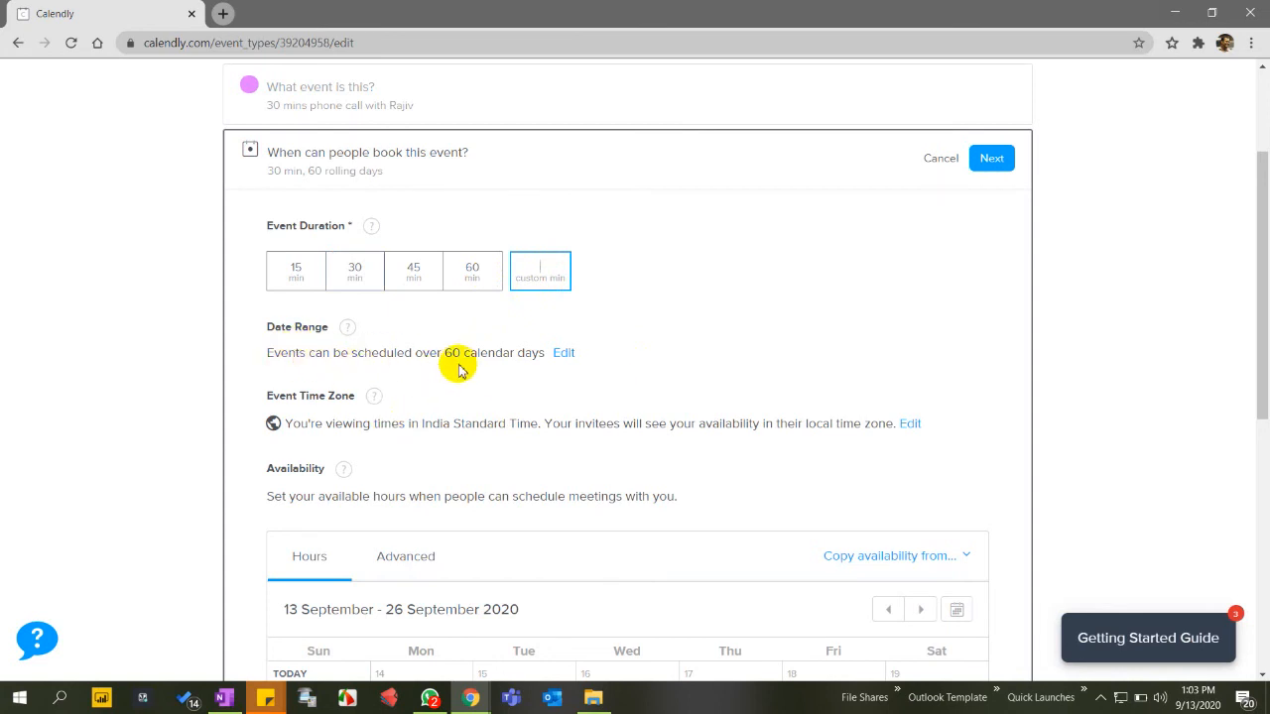
click(563, 355)
click(360, 278)
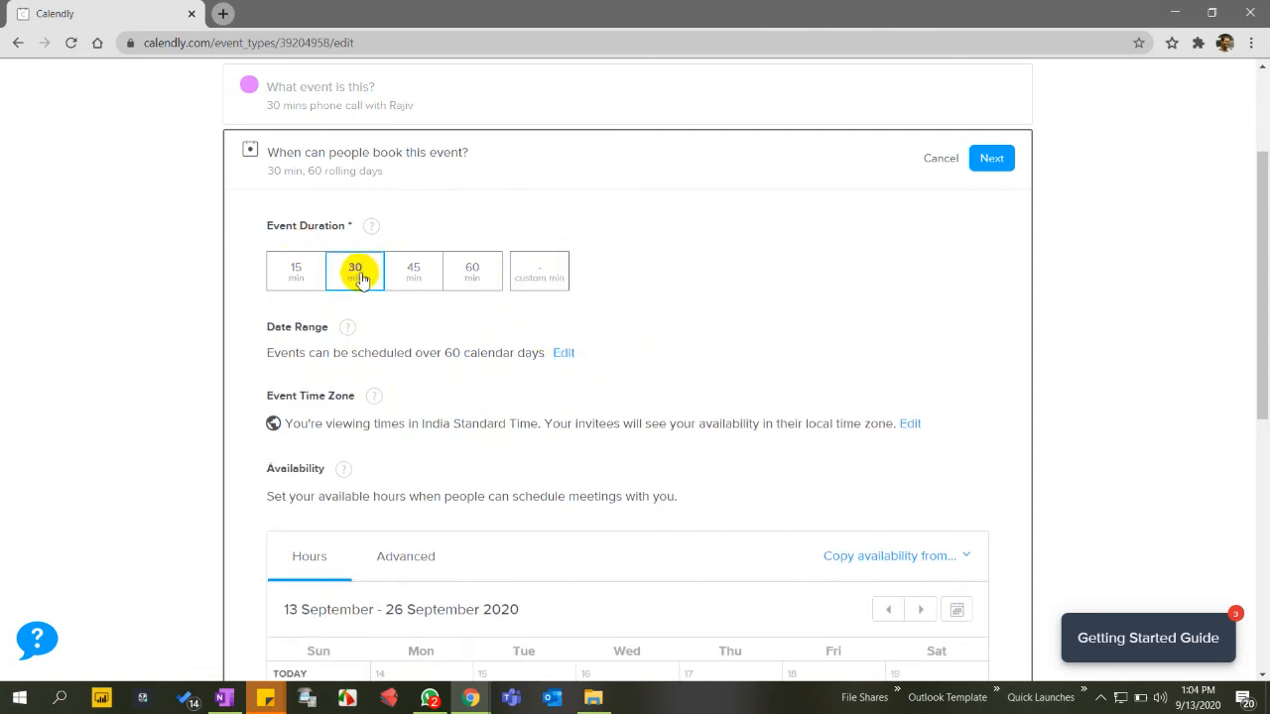
- Set the event's date range to 10 calendar days over a rolling period and apply it
click(563, 353)
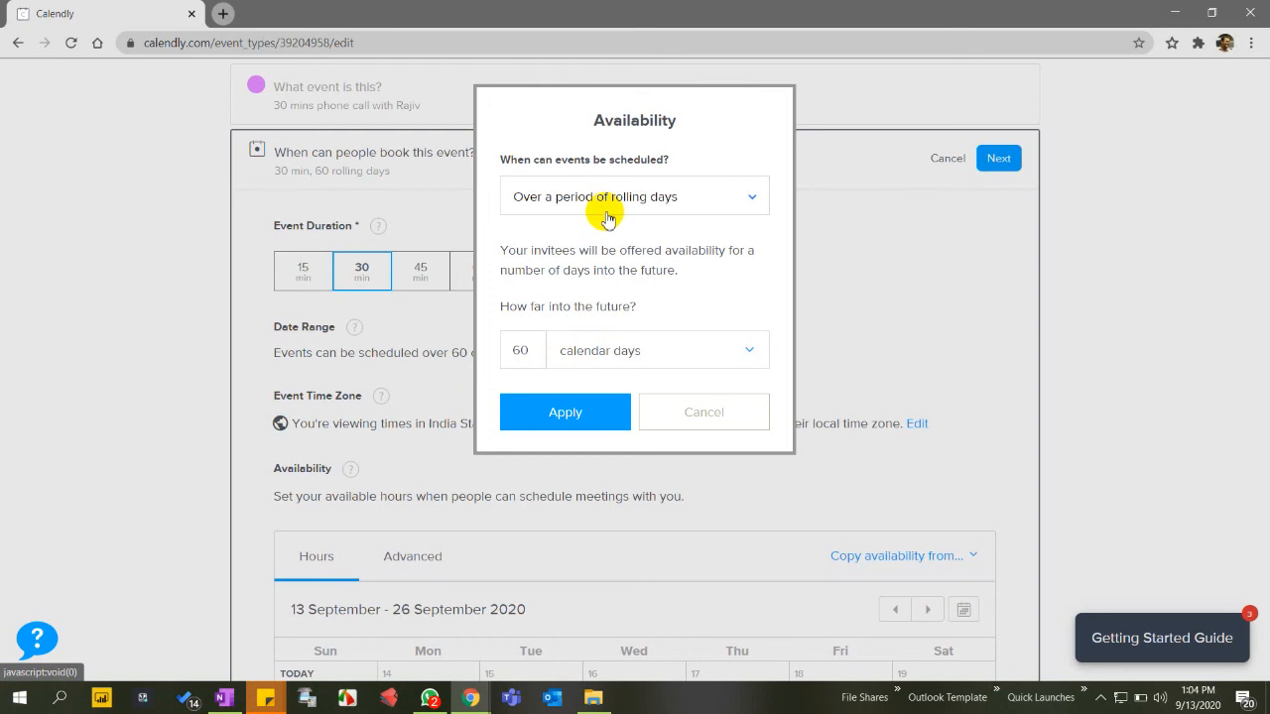
click(523, 349)
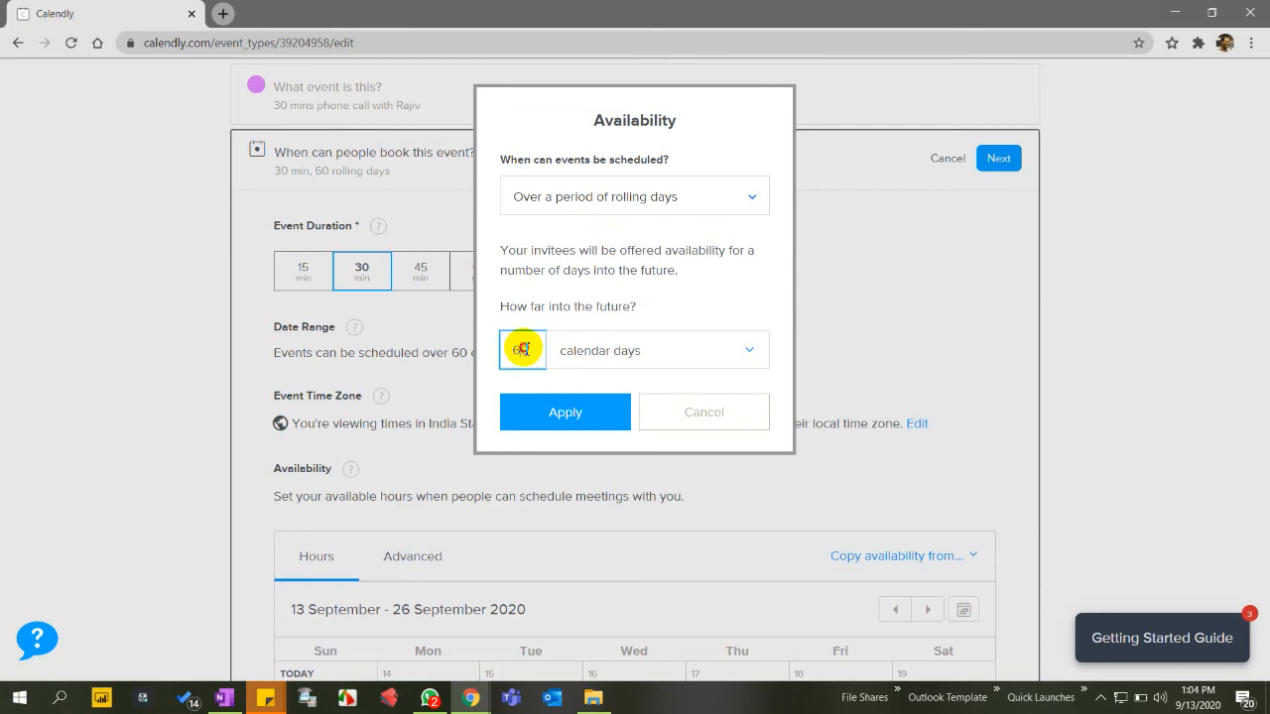
click(625, 296)
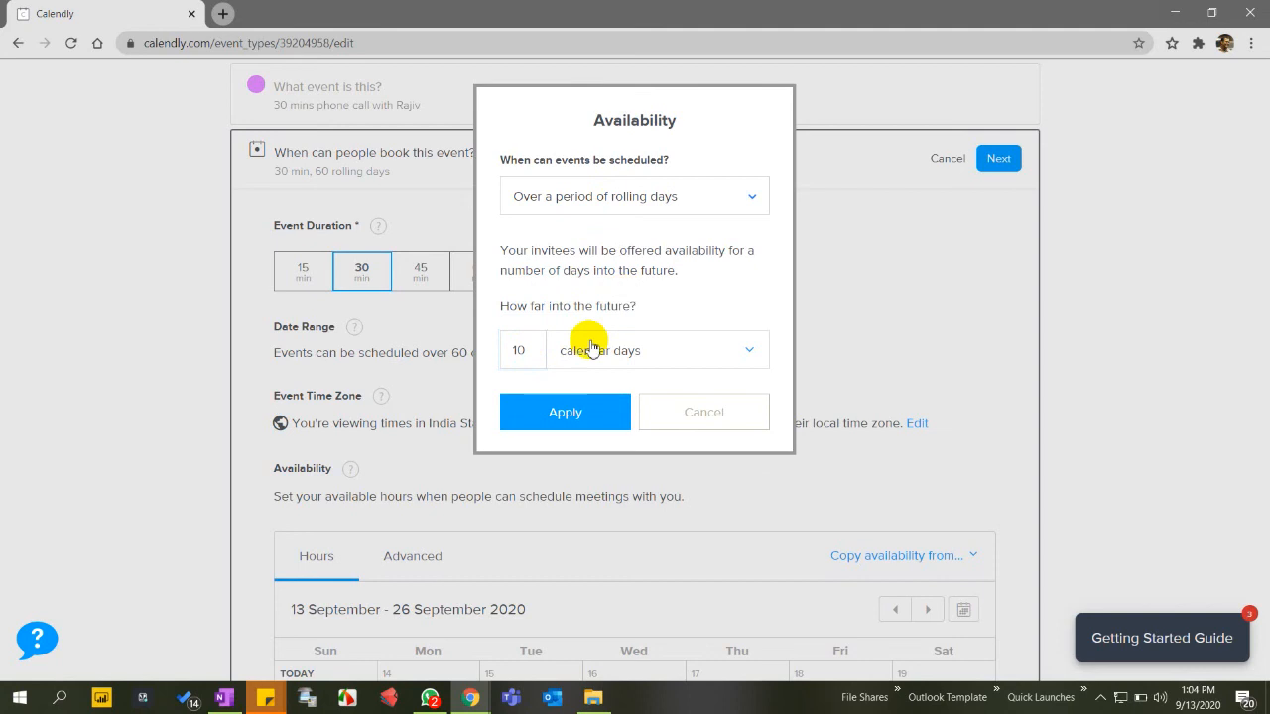
click(561, 419)
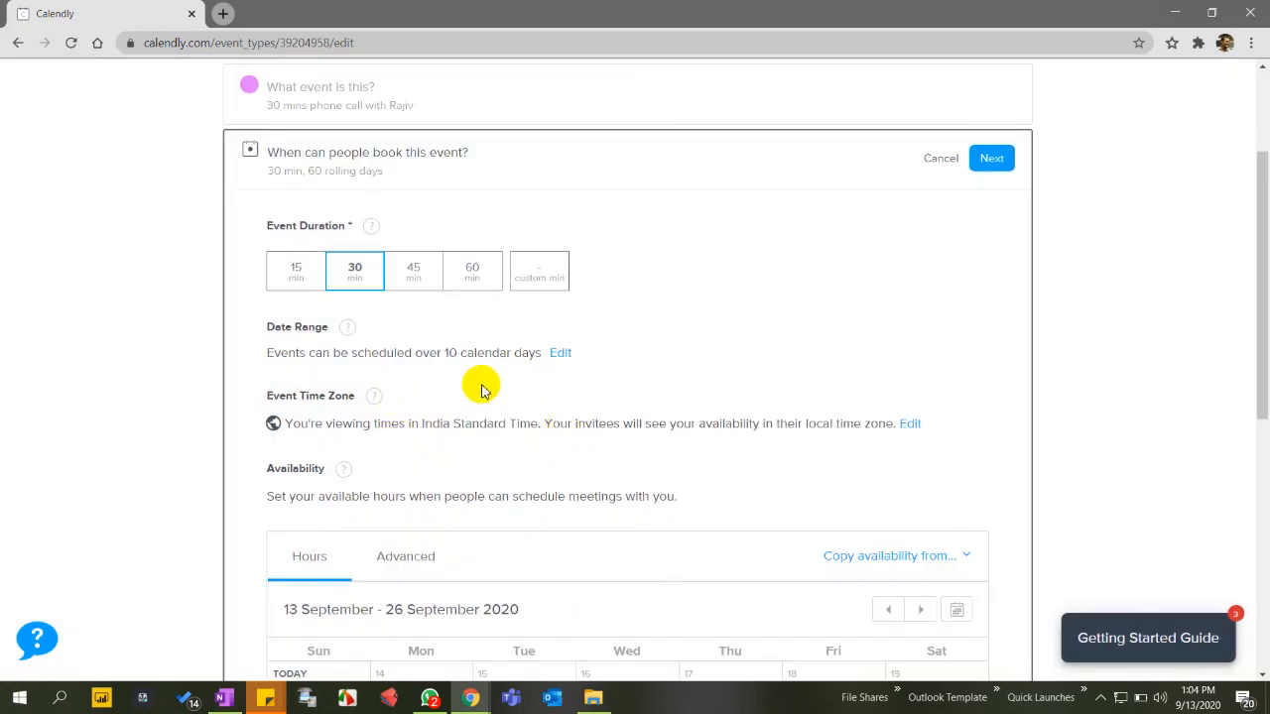
scroll(496, 392, down, 2)
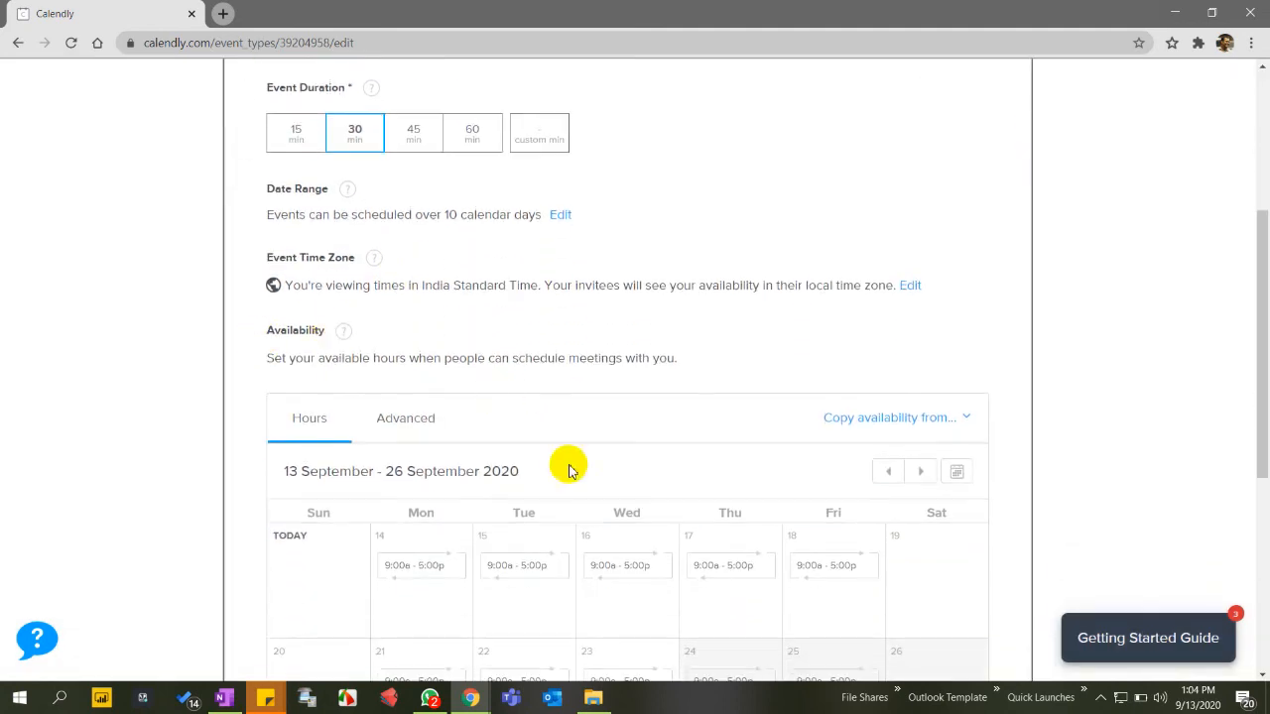
scroll(566, 462, down, 2)
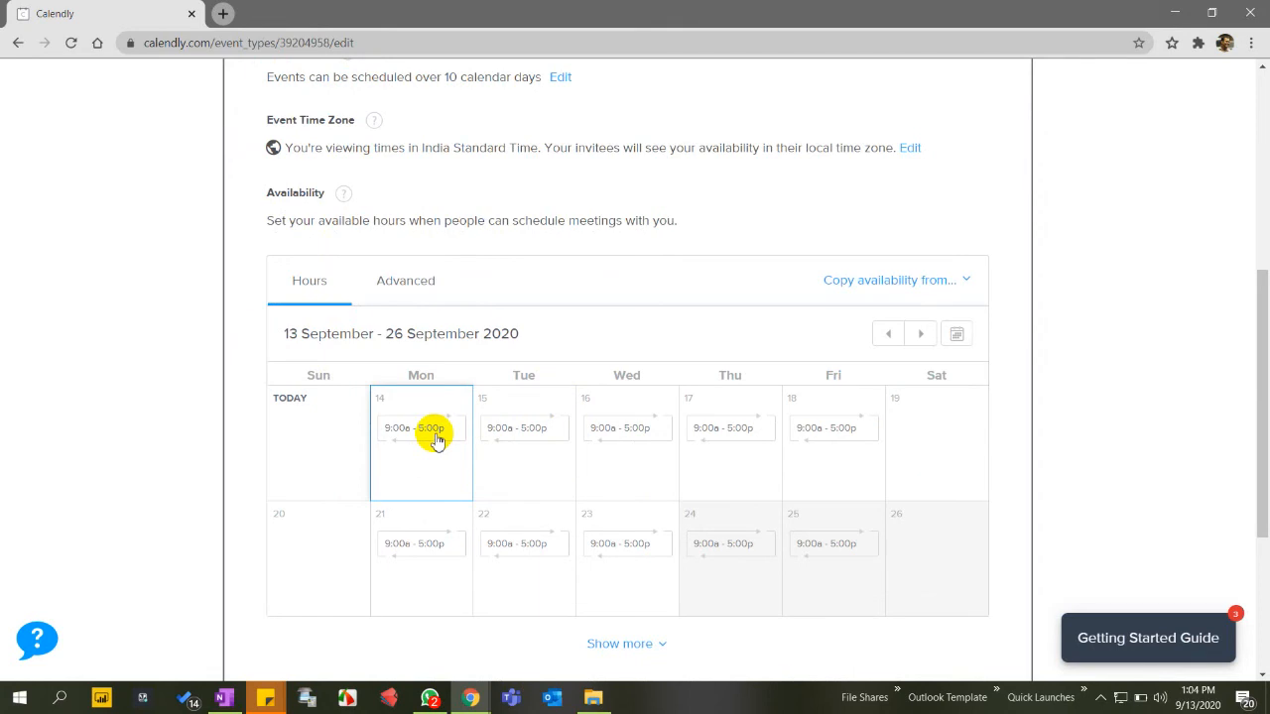
- Review the event's advanced availability settings: increments, maximum events per day, minimum scheduling notice and event buffers
click(423, 294)
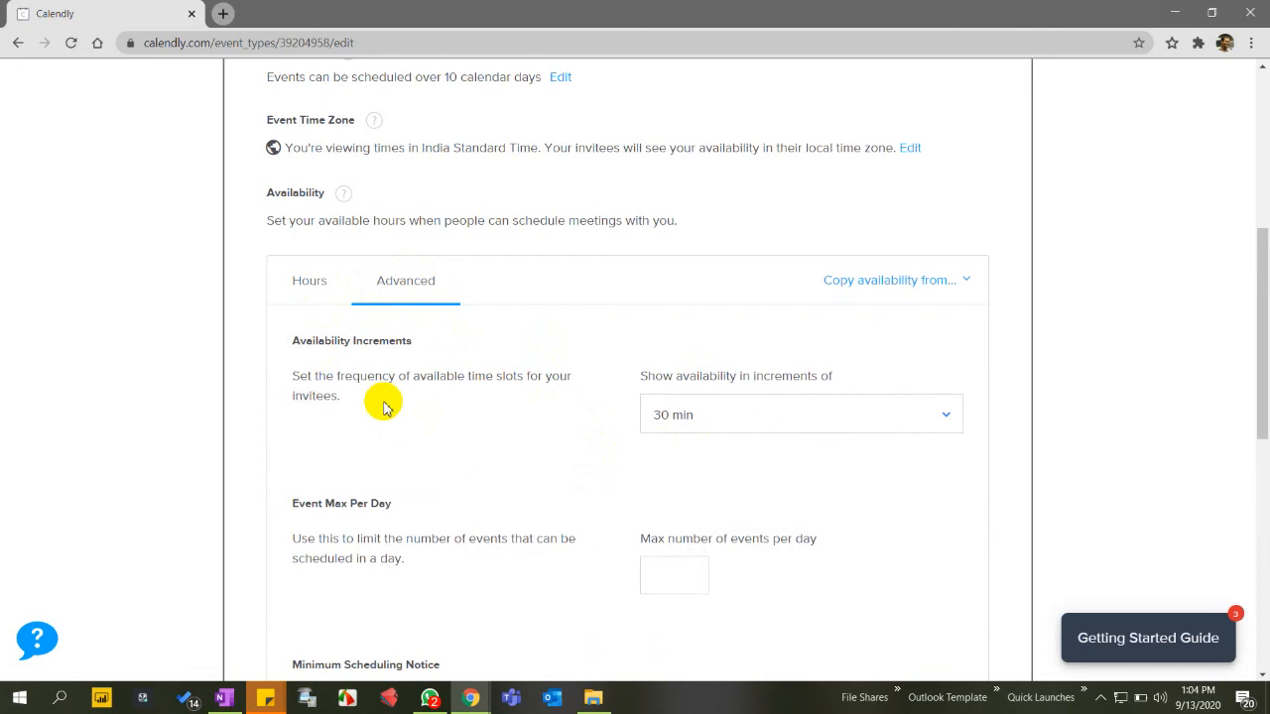
scroll(645, 462, down, 1)
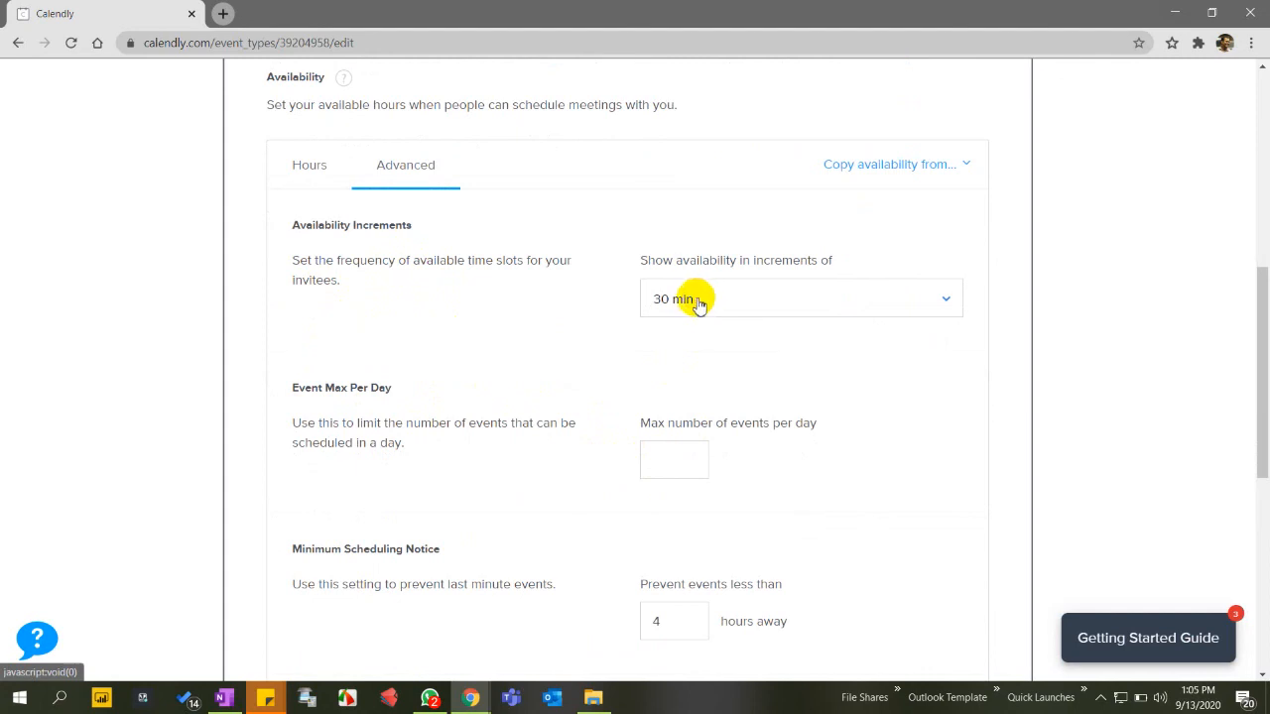
scroll(839, 438, down, 1)
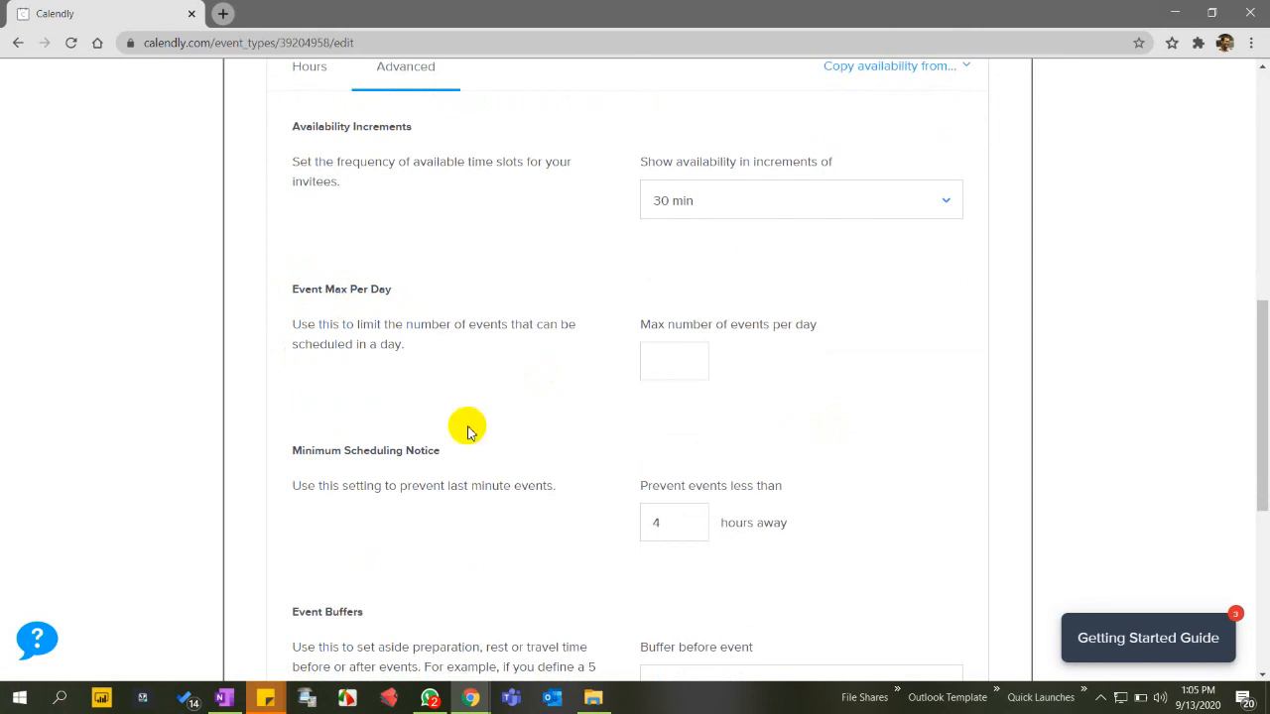
scroll(466, 426, down, 1)
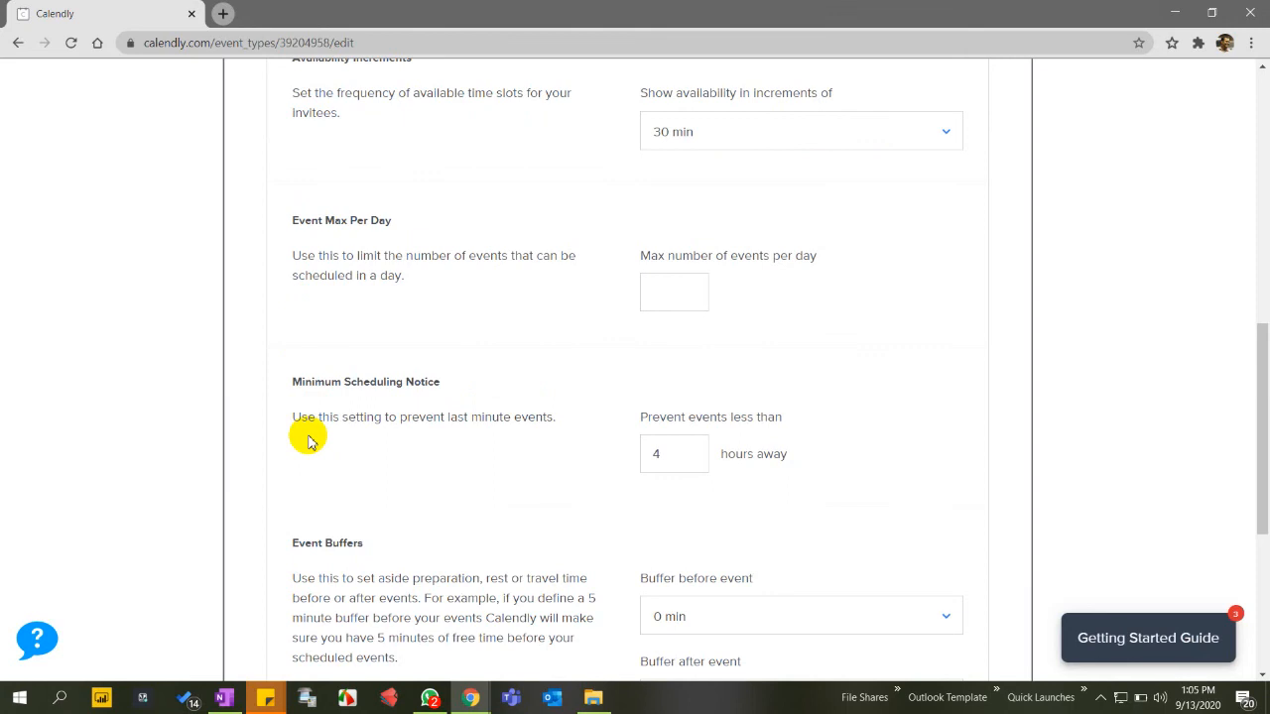
scroll(405, 465, down, 1)
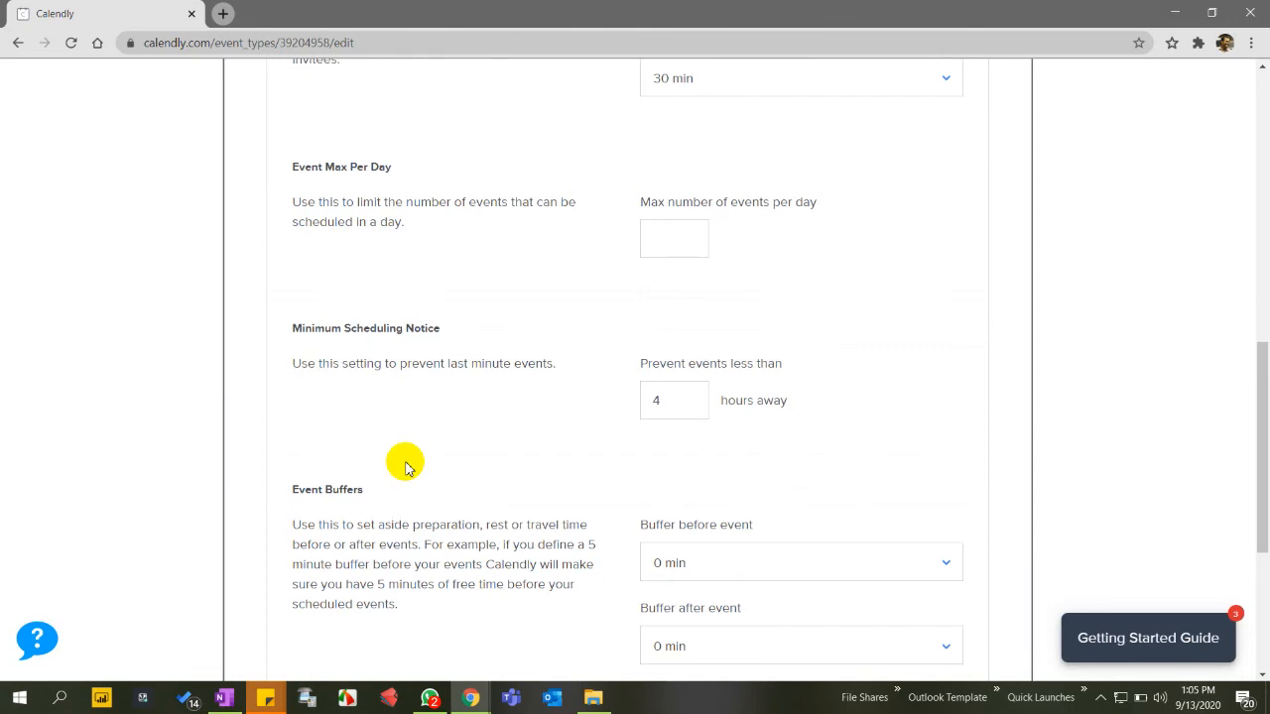
scroll(404, 464, down, 1)
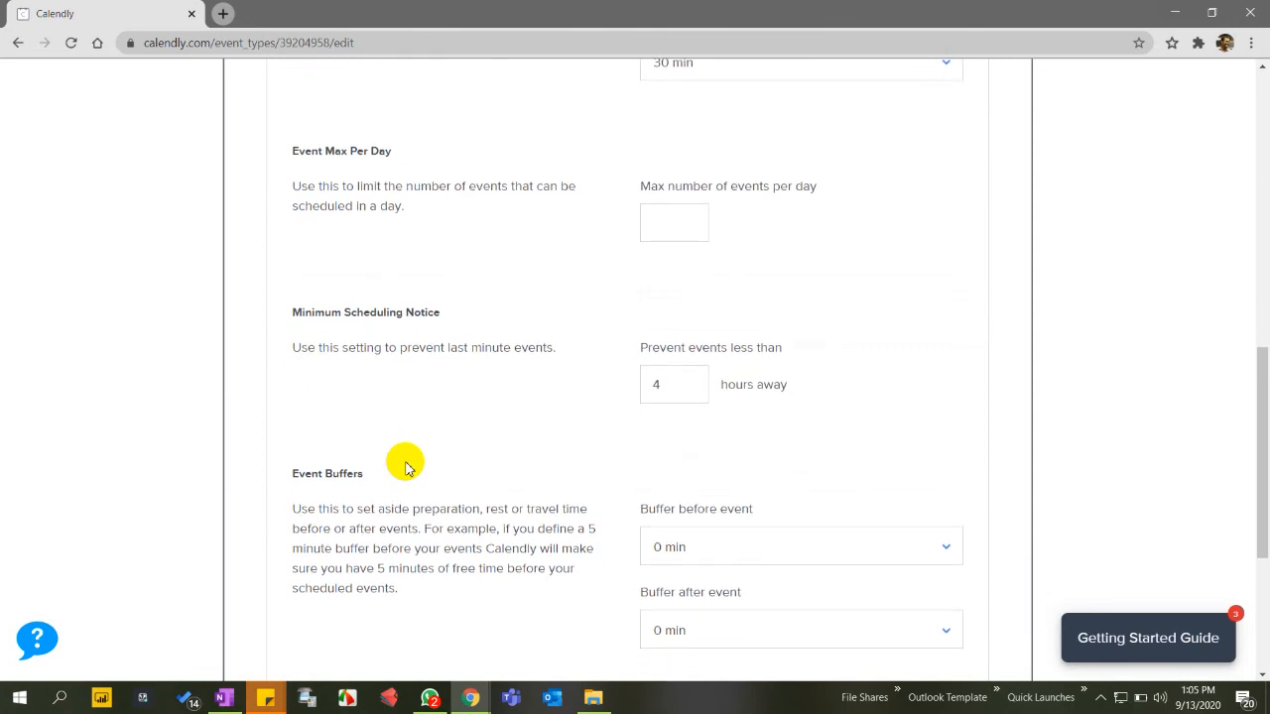
scroll(405, 464, down, 2)
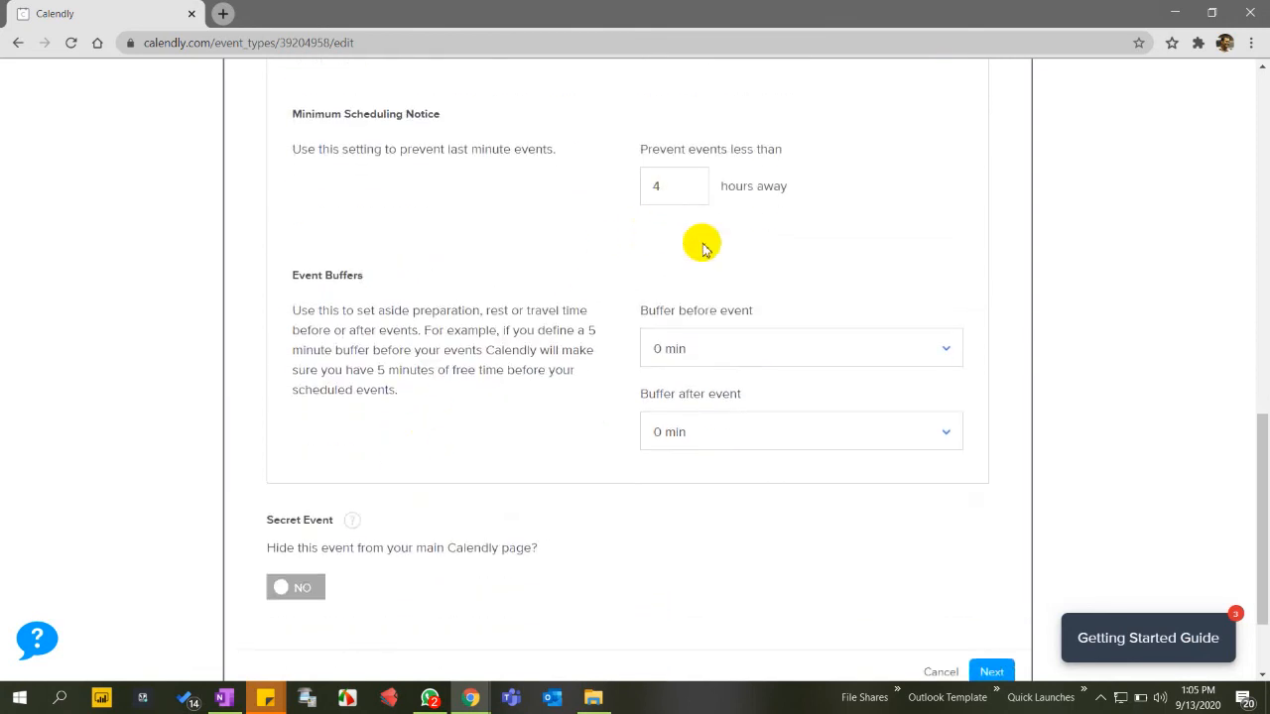
- Set both the buffer before the event and the buffer after the event to 15 min
click(704, 345)
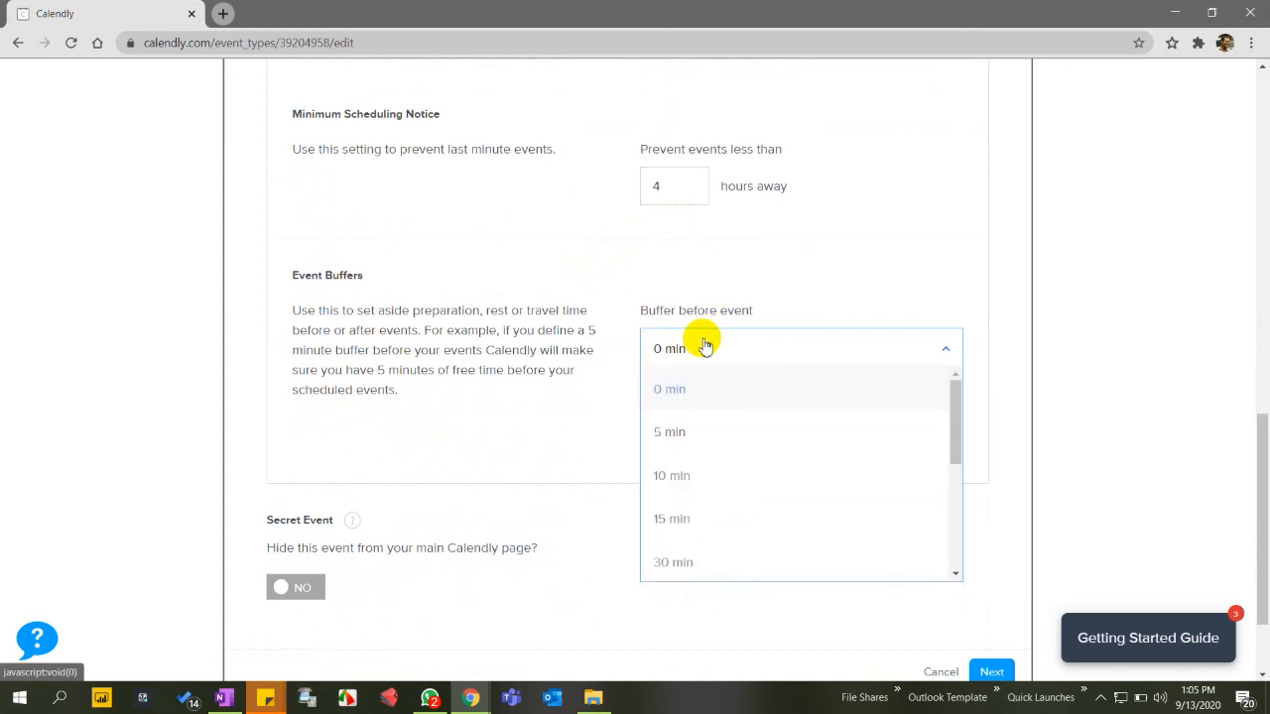
click(694, 533)
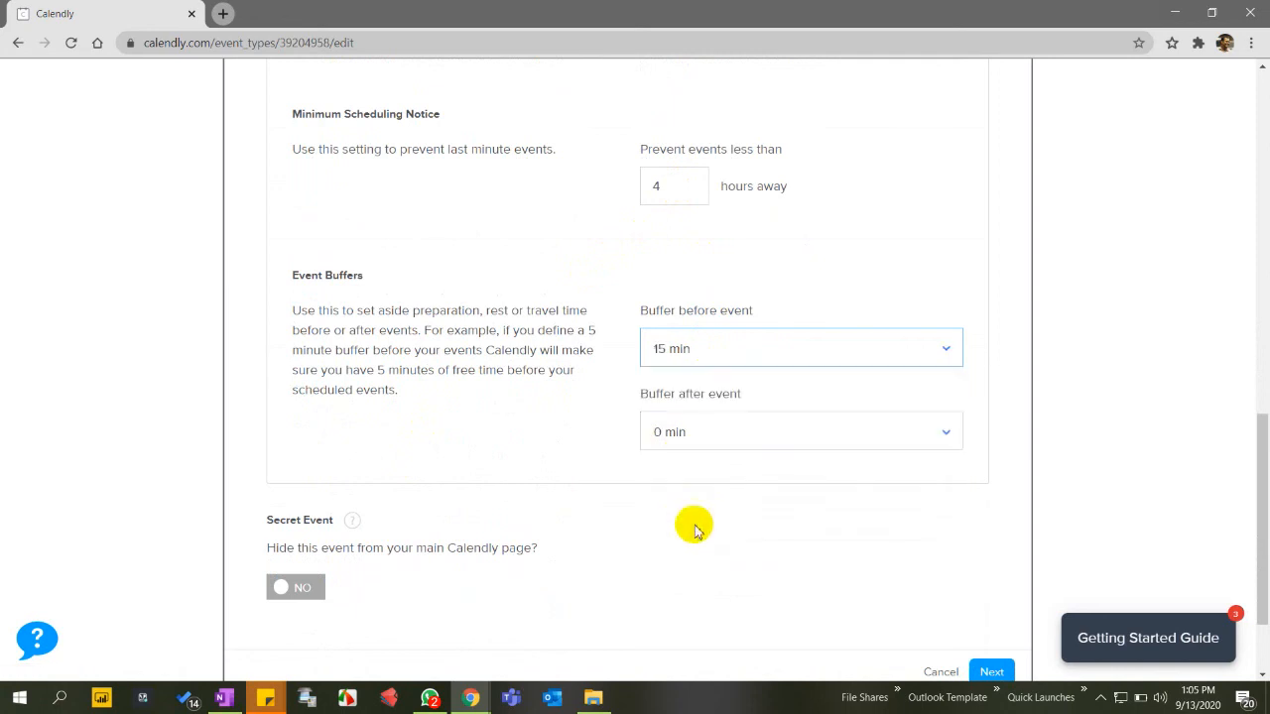
click(669, 426)
click(692, 603)
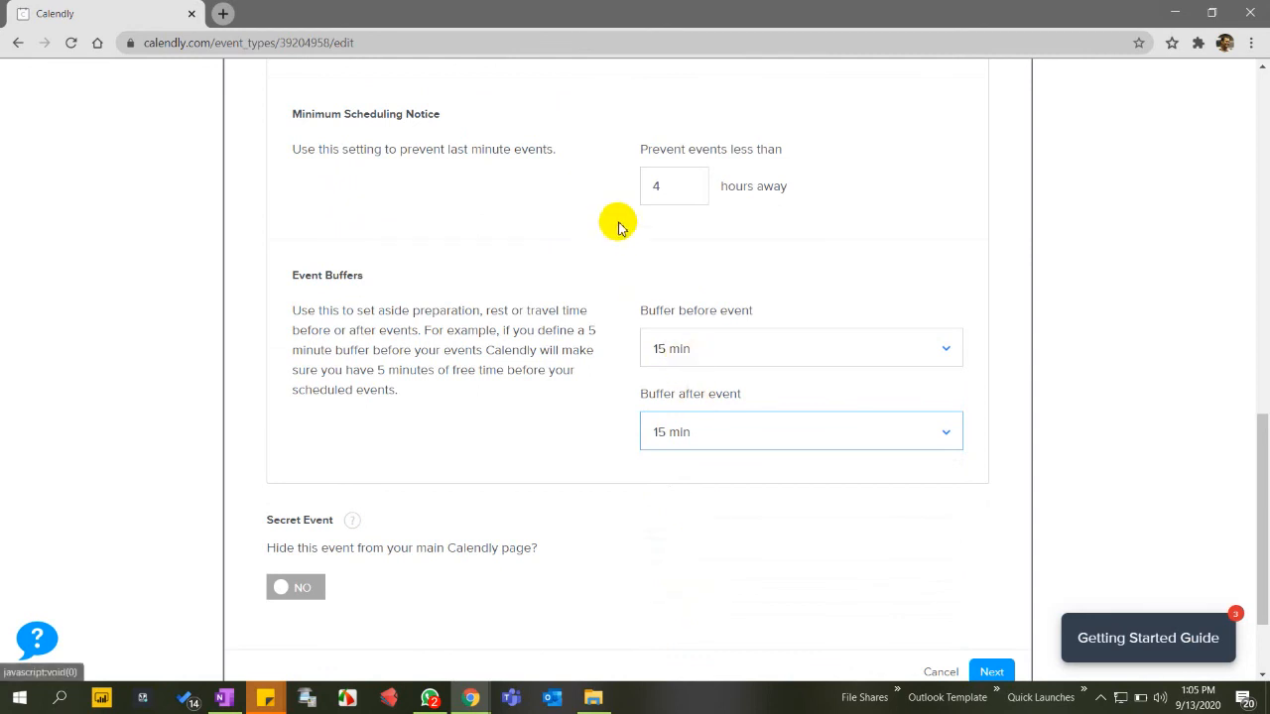
- Set the minimum scheduling notice to prevent events less than 24 hours away
click(667, 190)
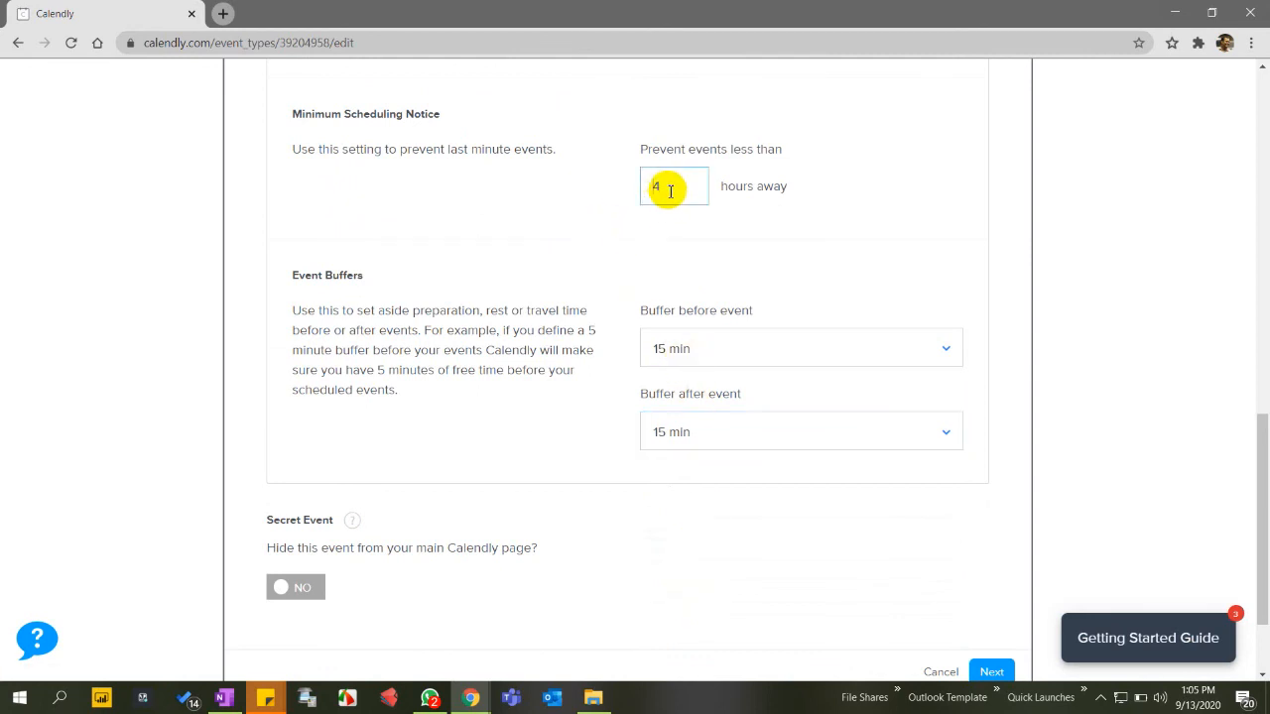
click(638, 249)
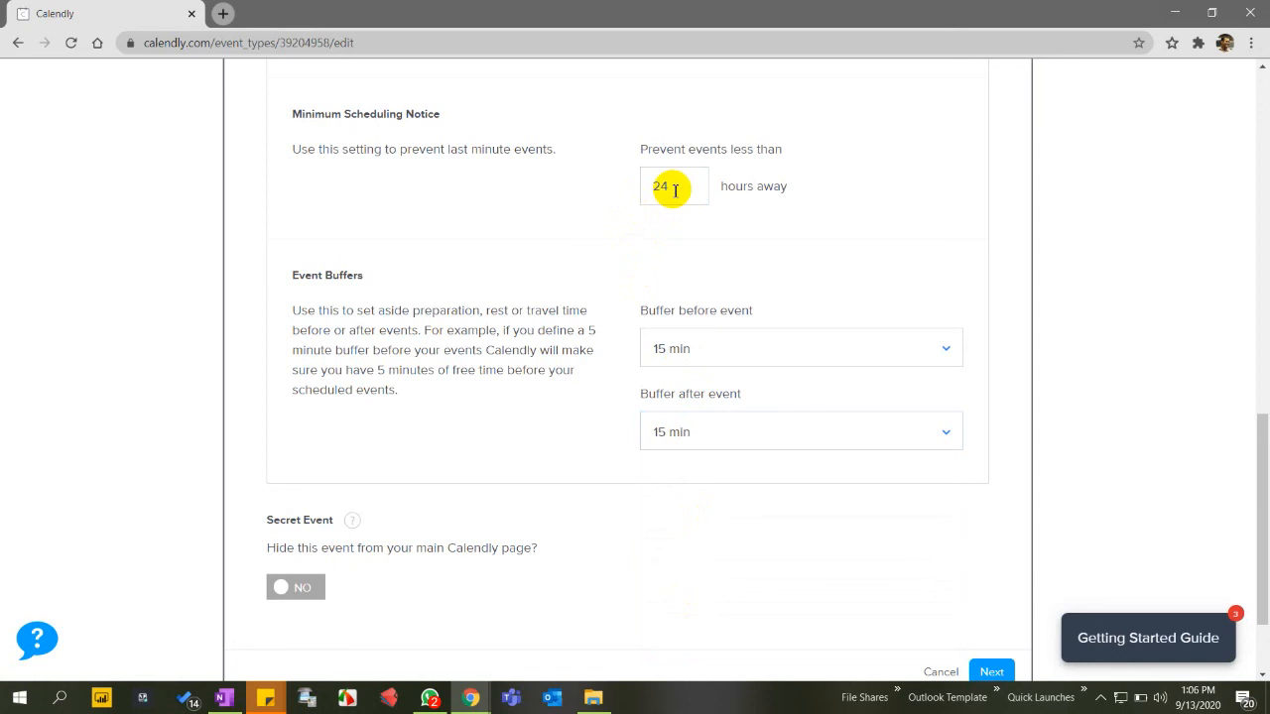
- Reset the buffers before and after the event to 0 min
scroll(694, 298, up, 1)
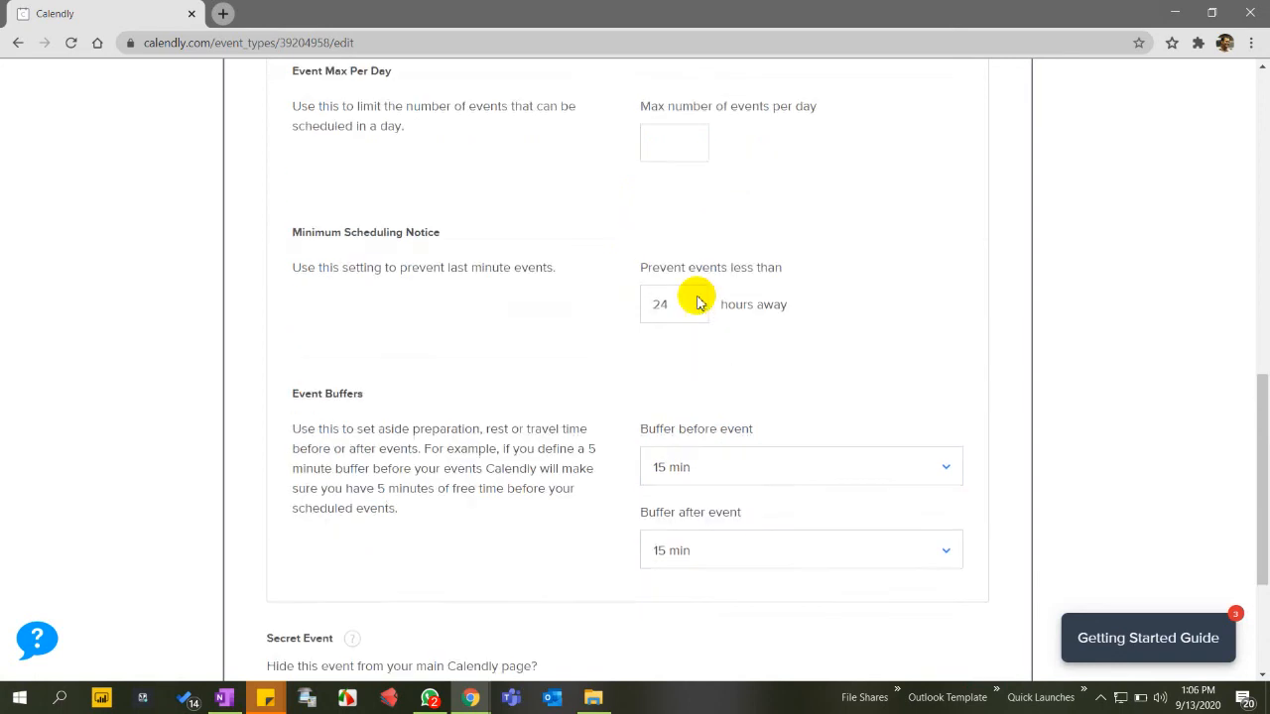
scroll(710, 400, up, 1)
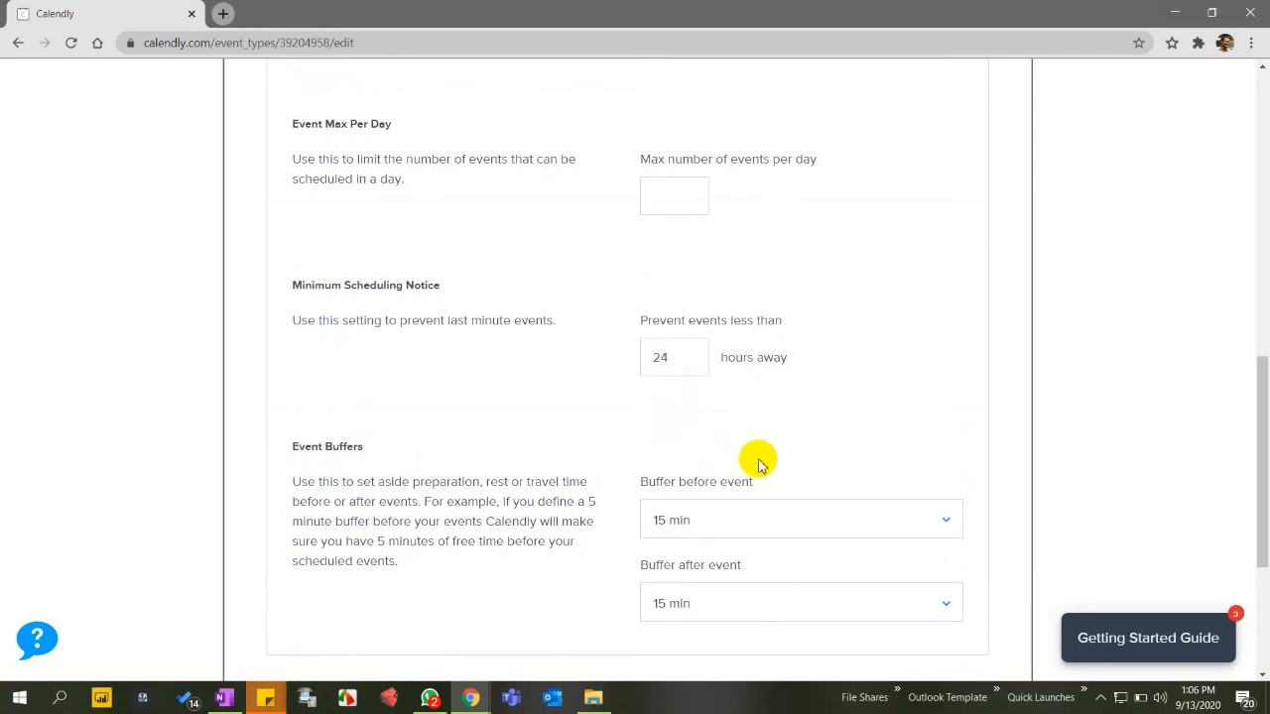
click(714, 517)
click(711, 562)
click(714, 603)
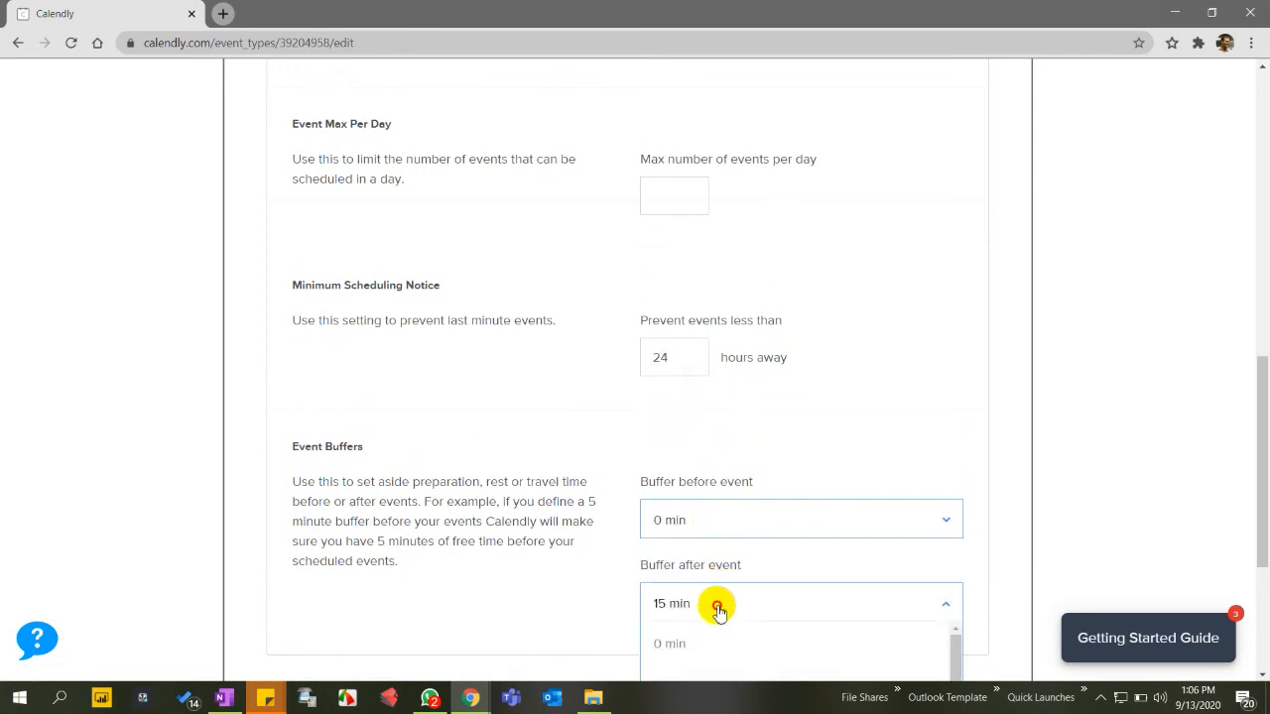
click(691, 640)
- Try a 15 min buffer after the event, and return it to 0 min
scroll(778, 563, down, 1)
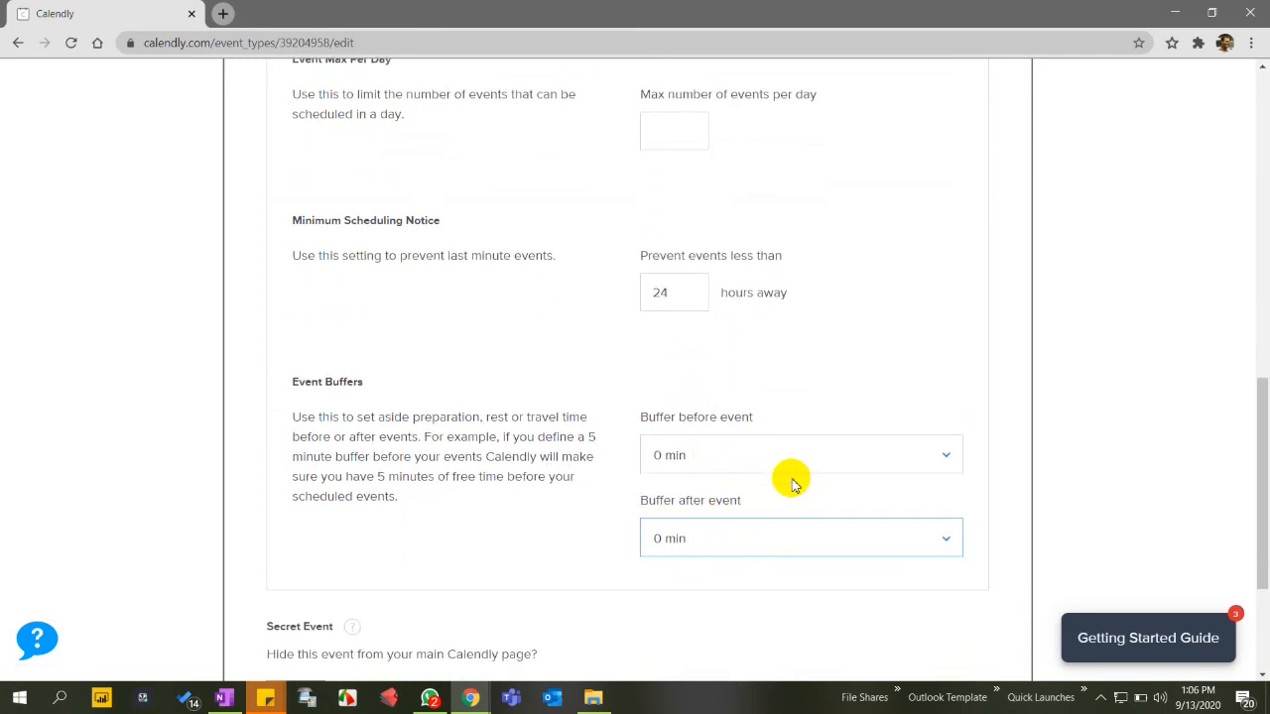
click(699, 539)
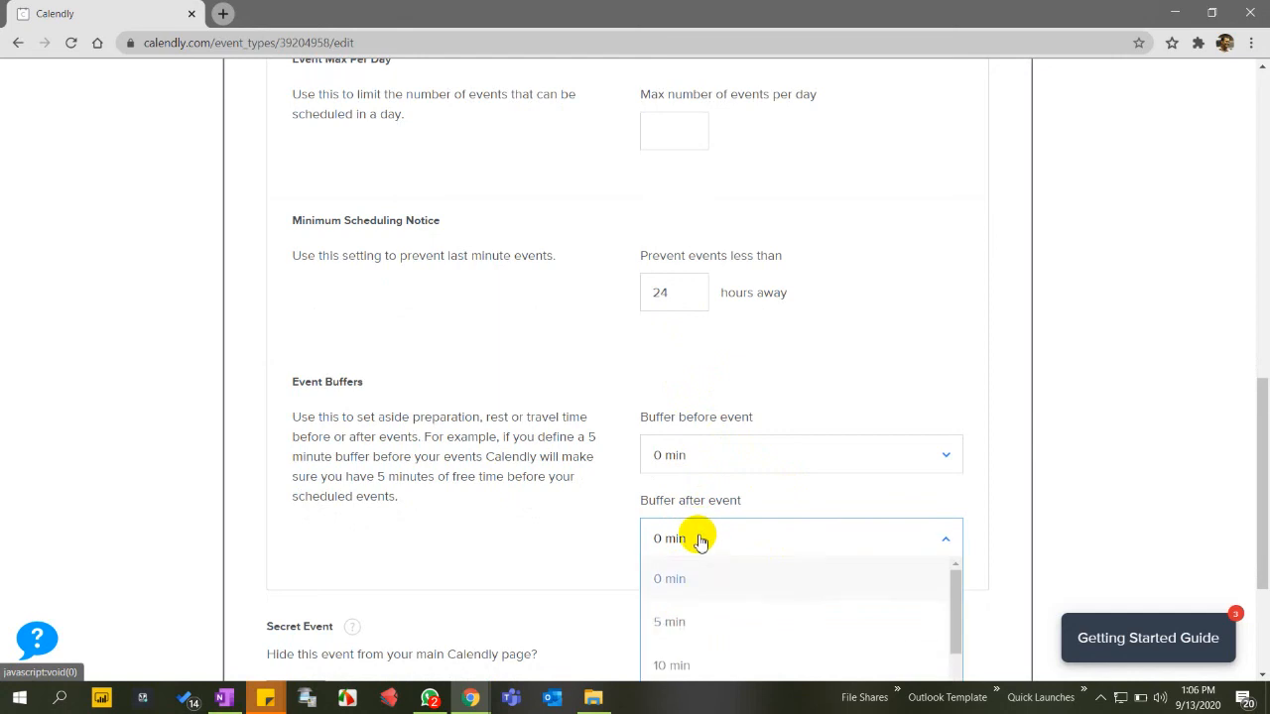
scroll(697, 635, down, 2)
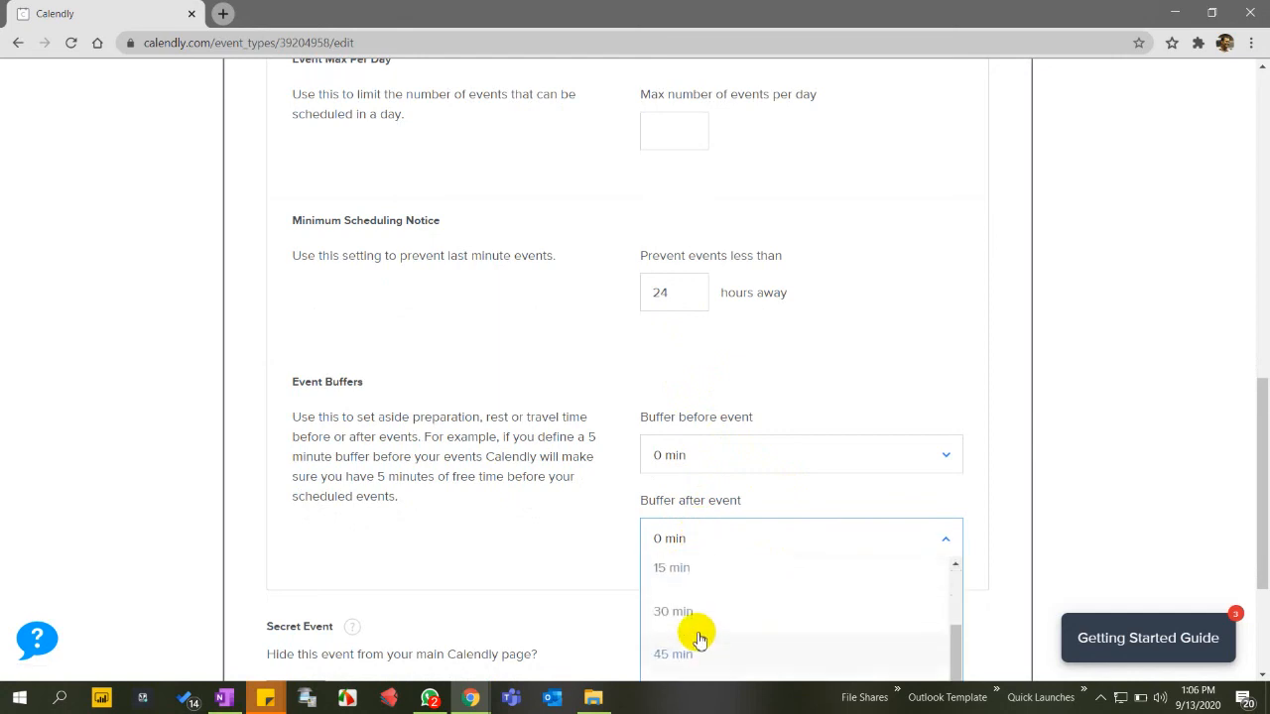
click(692, 575)
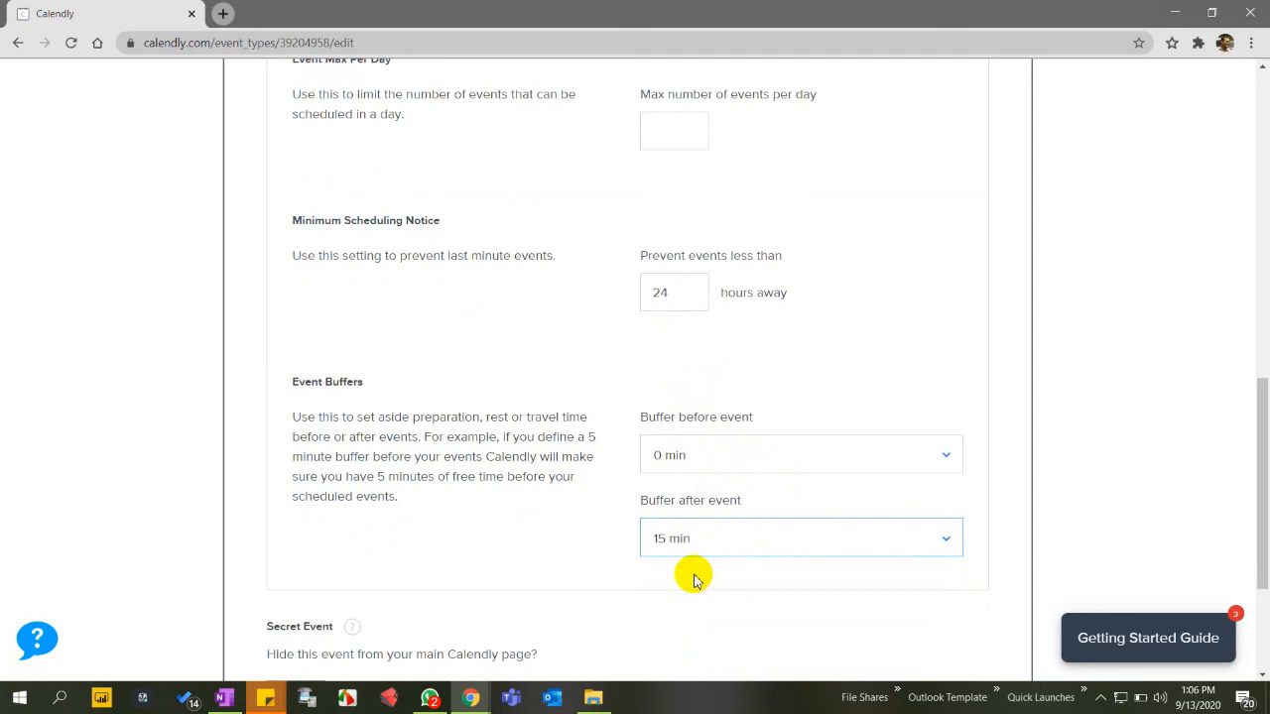
click(662, 545)
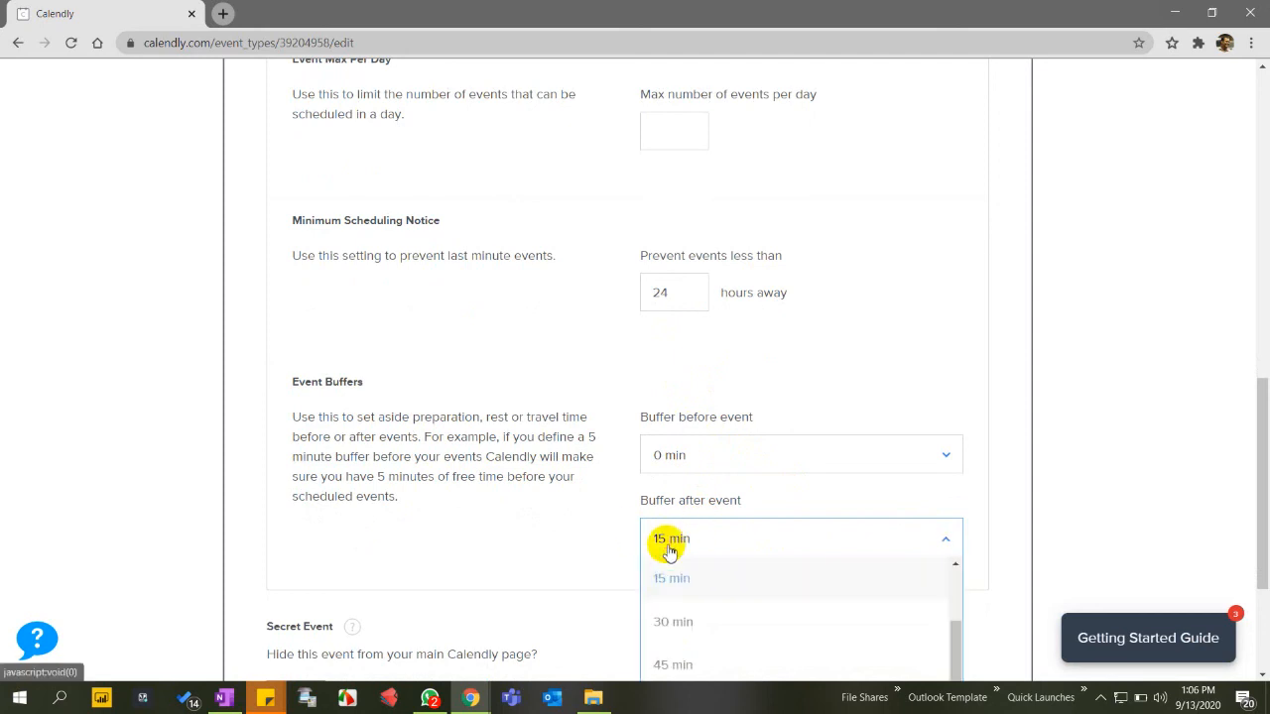
scroll(666, 582, up, 2)
click(667, 579)
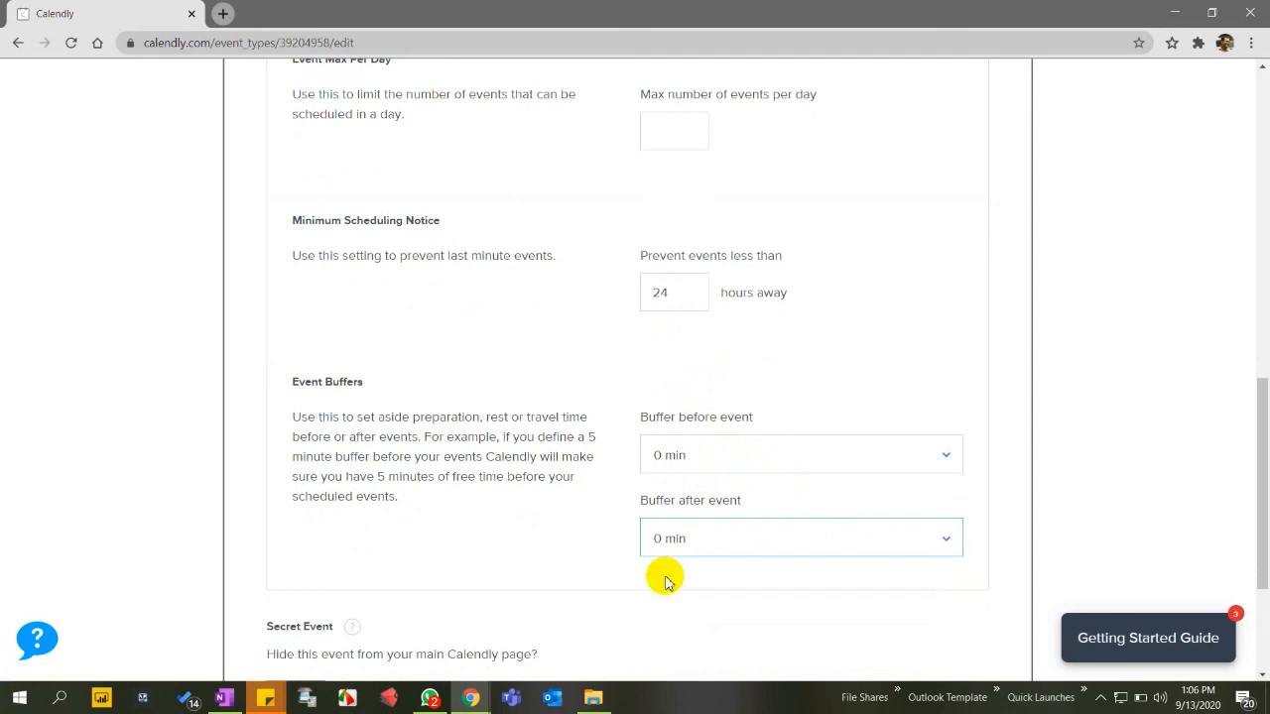
- Edit the available hours of Monday 14 September to run from 10:00 am to 08:00 pm
scroll(665, 579, down, 1)
scroll(667, 578, up, 5)
scroll(668, 577, up, 2)
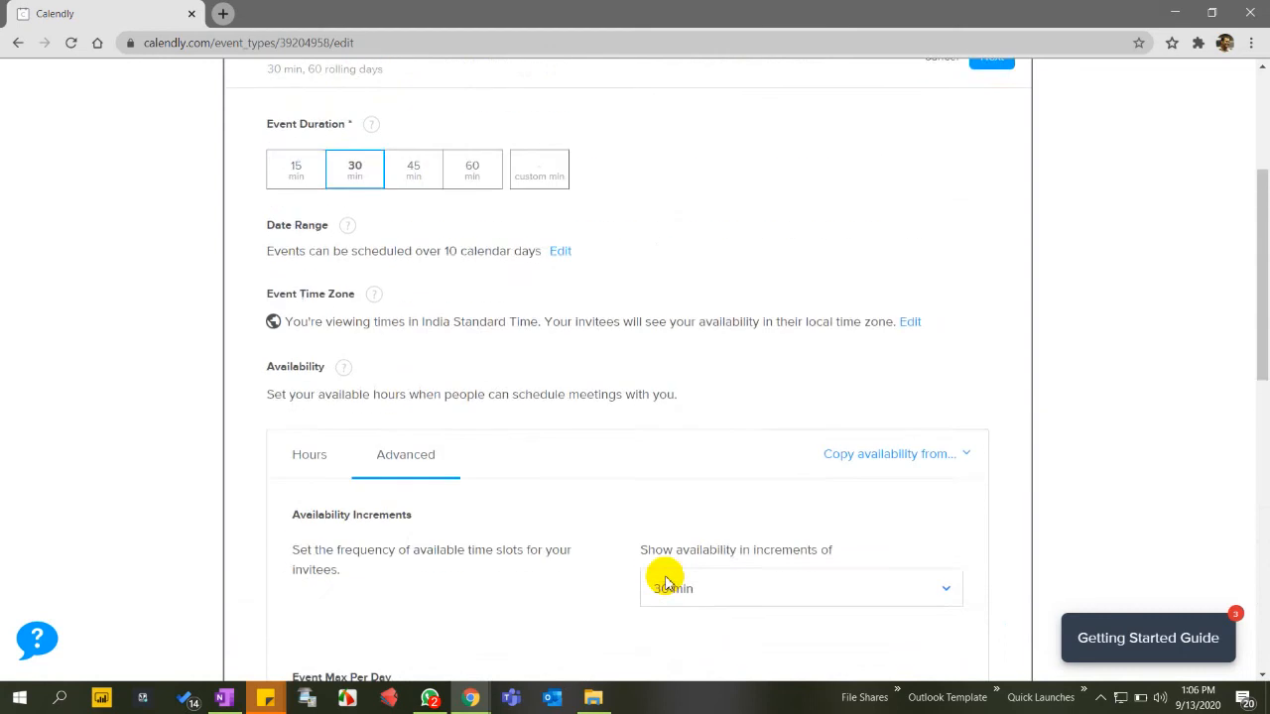
click(317, 479)
scroll(548, 535, down, 2)
scroll(549, 536, down, 1)
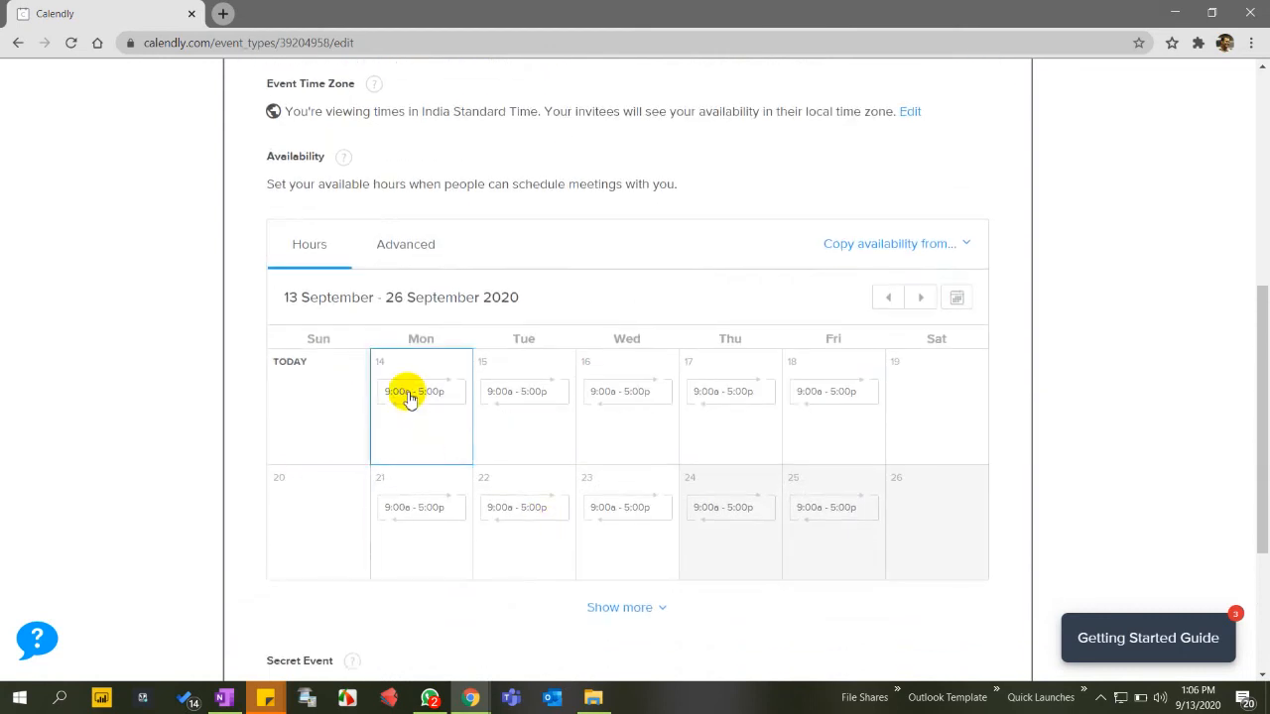
click(405, 394)
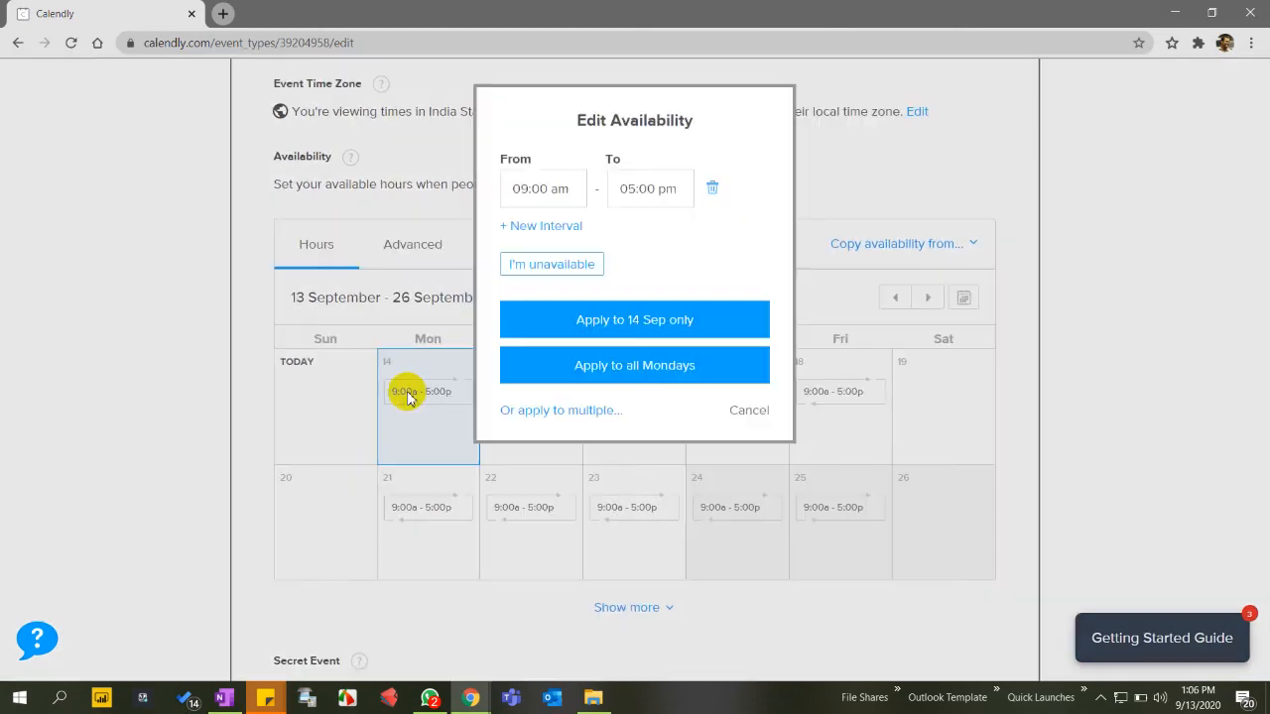
click(529, 193)
key(BackSpace)
key(BackSpace)
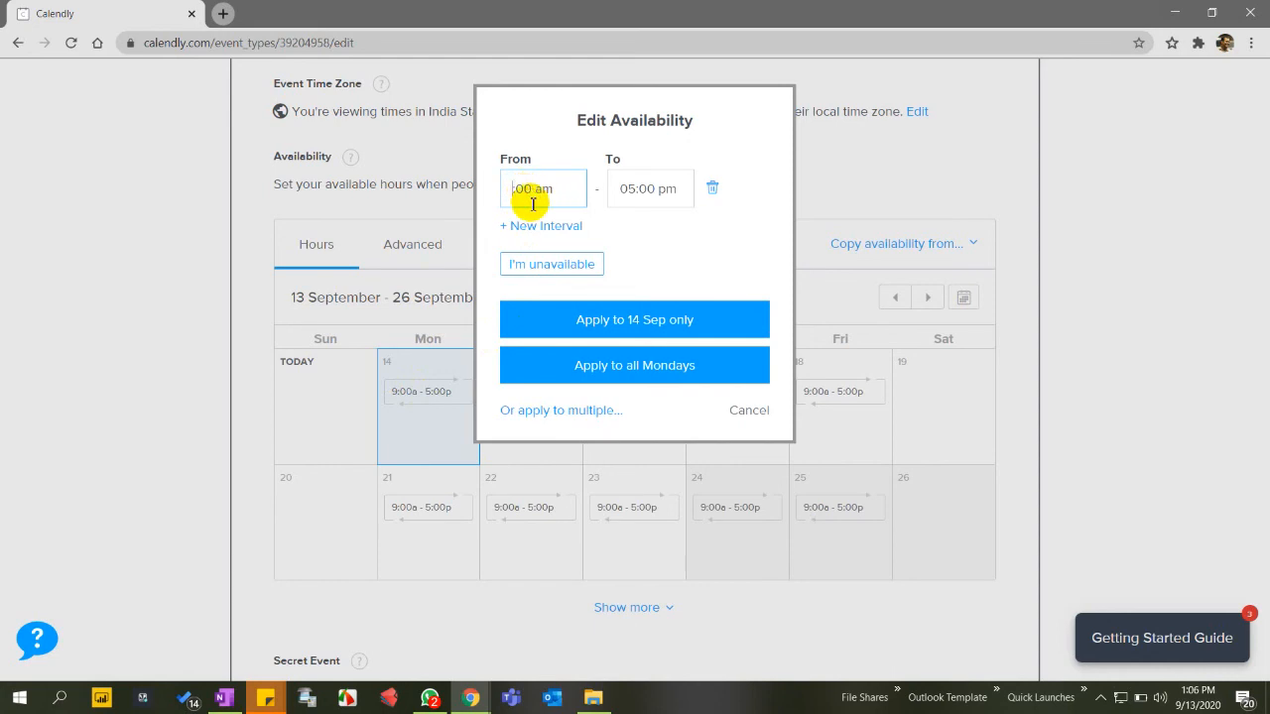
text(10)
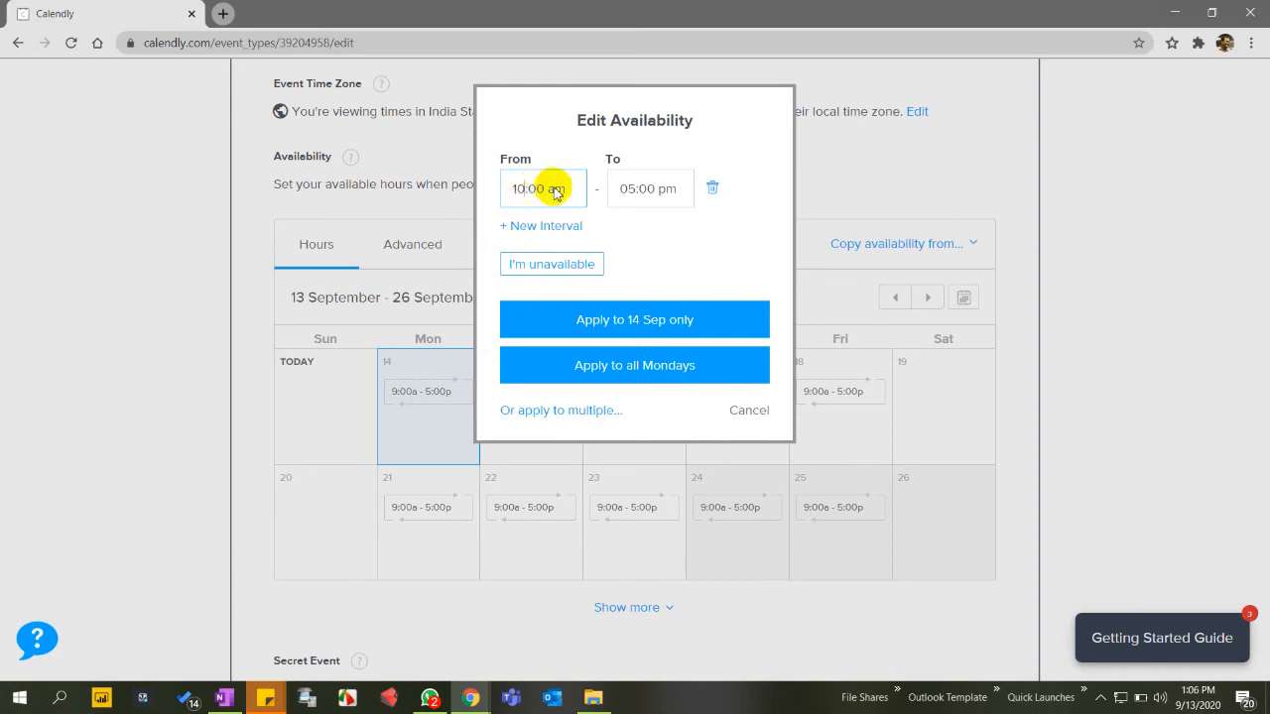
click(642, 188)
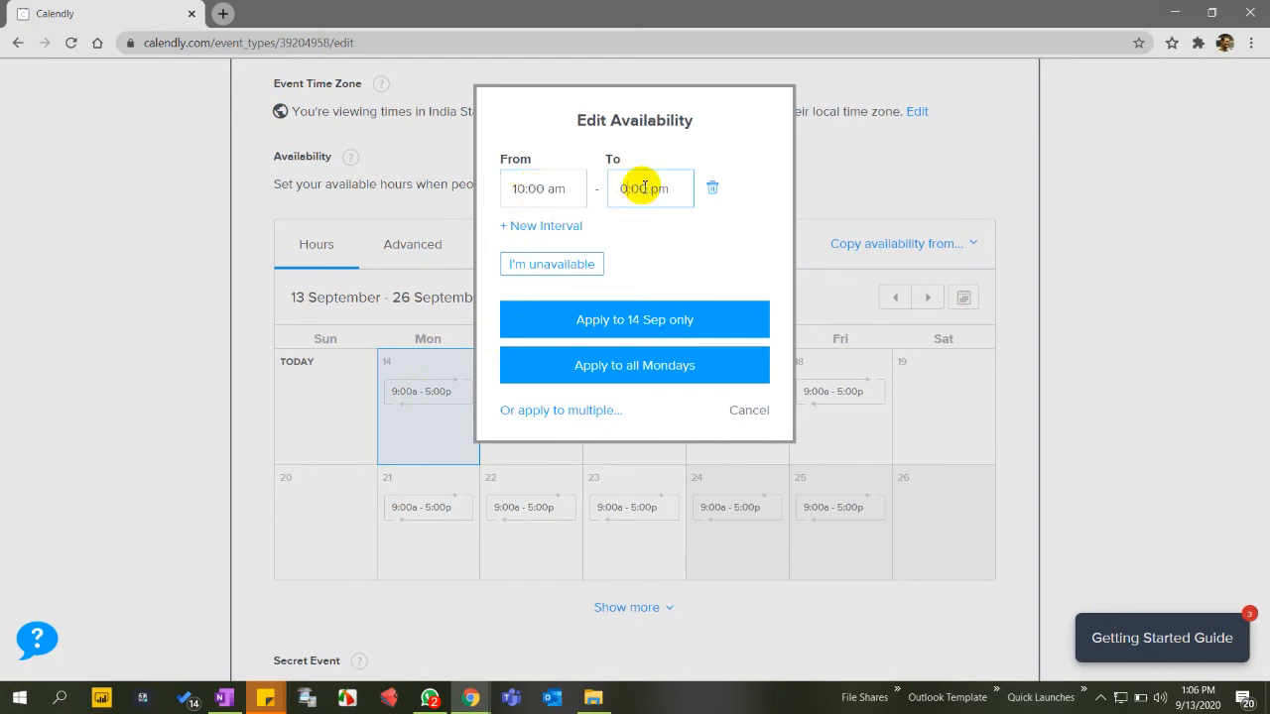
text(8)
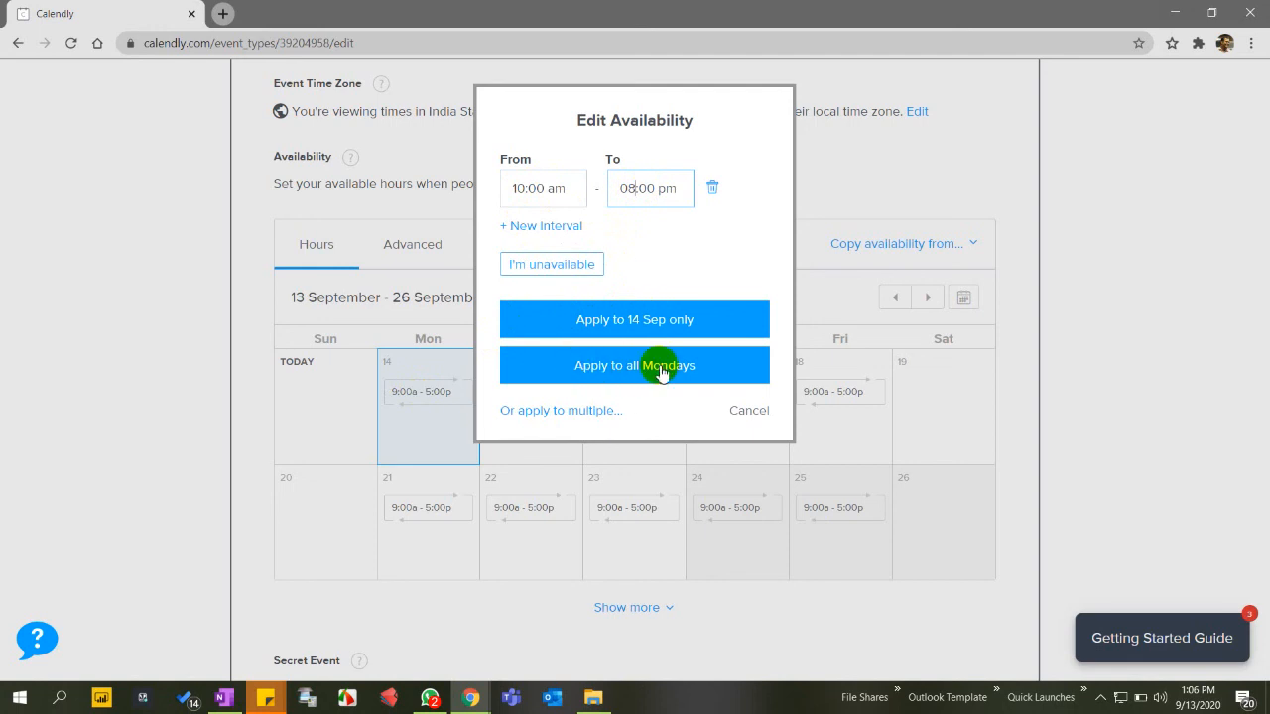
- Apply the edited hours to multiple repeating days of the week, including every day from Sundays to Saturdays
click(571, 410)
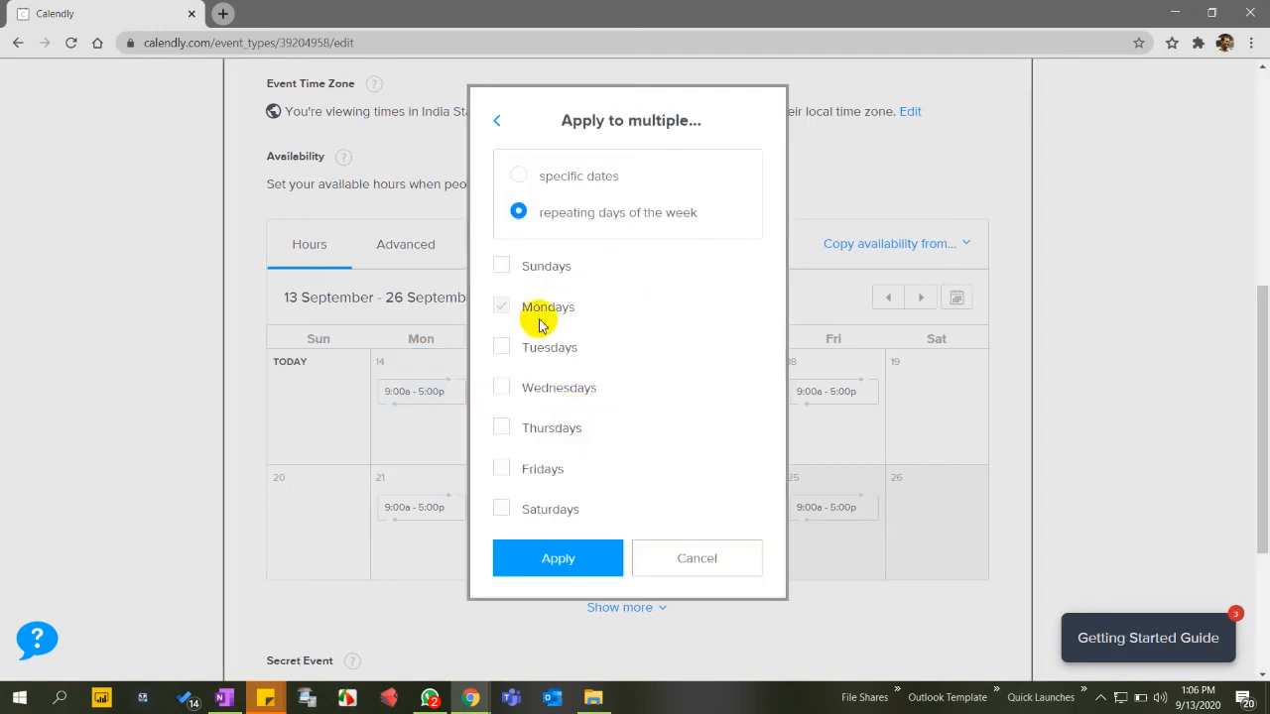
click(501, 266)
click(500, 347)
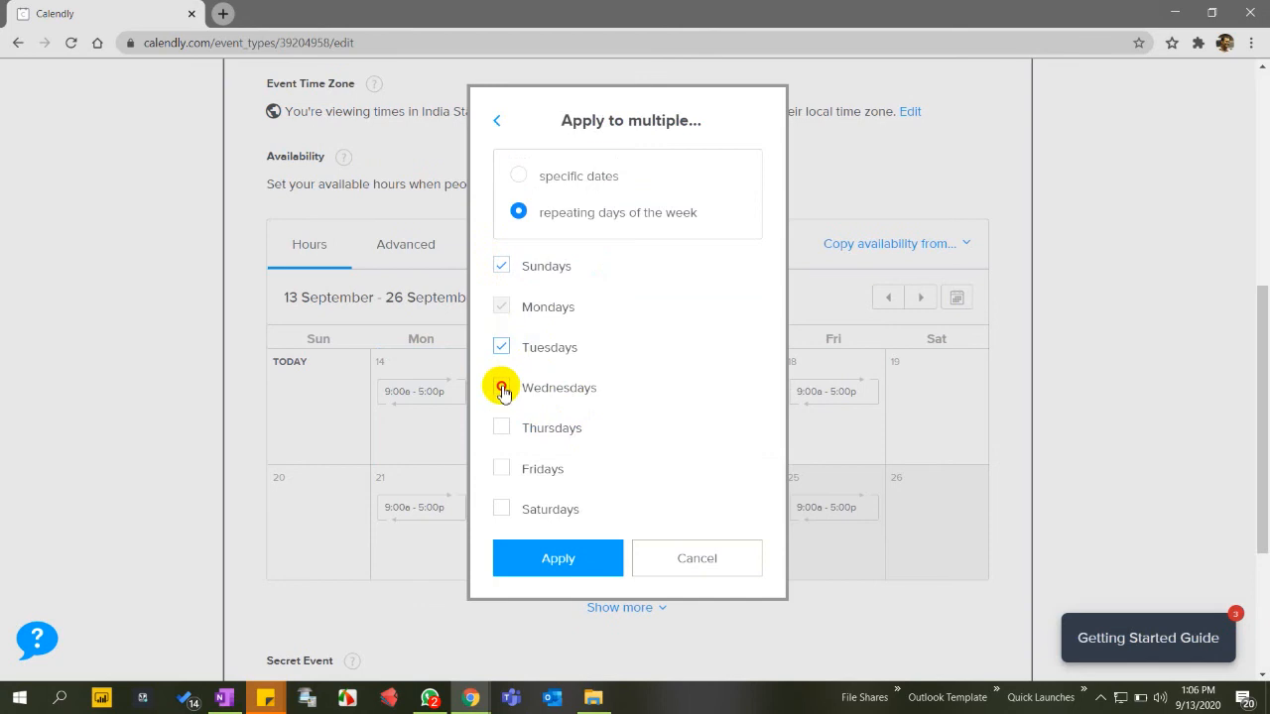
click(501, 388)
click(501, 427)
click(501, 468)
click(501, 508)
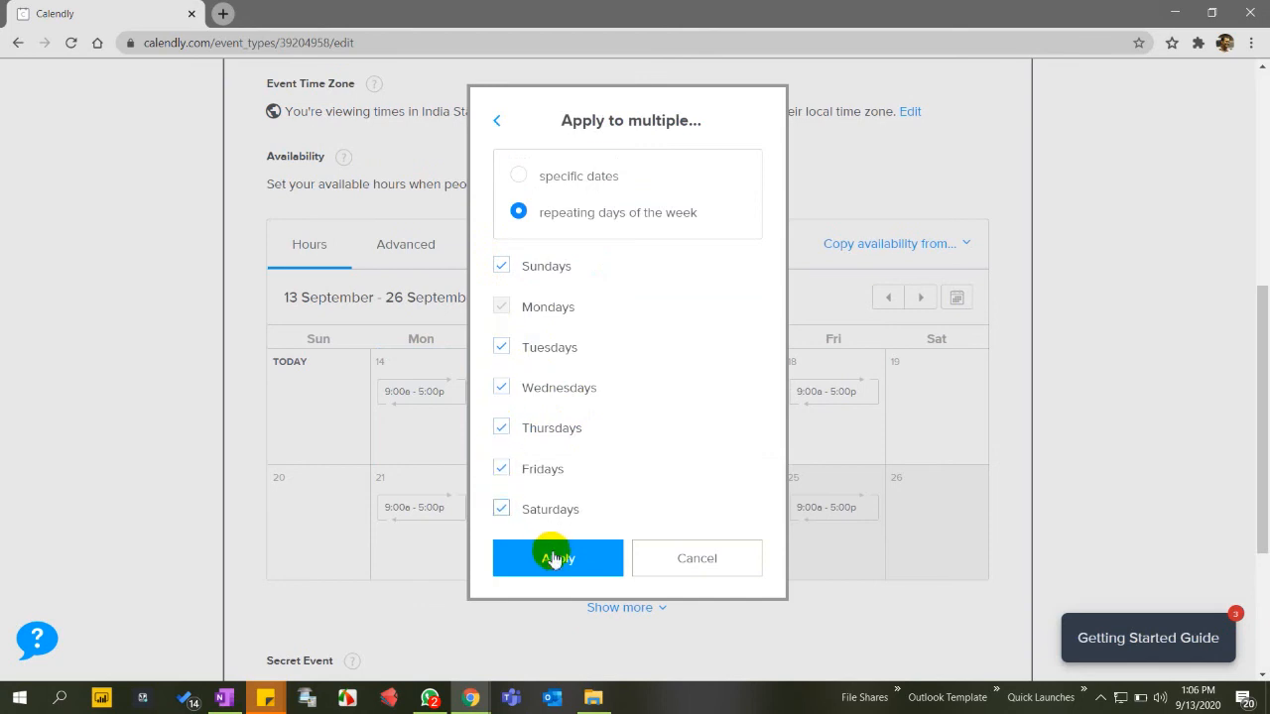
click(555, 558)
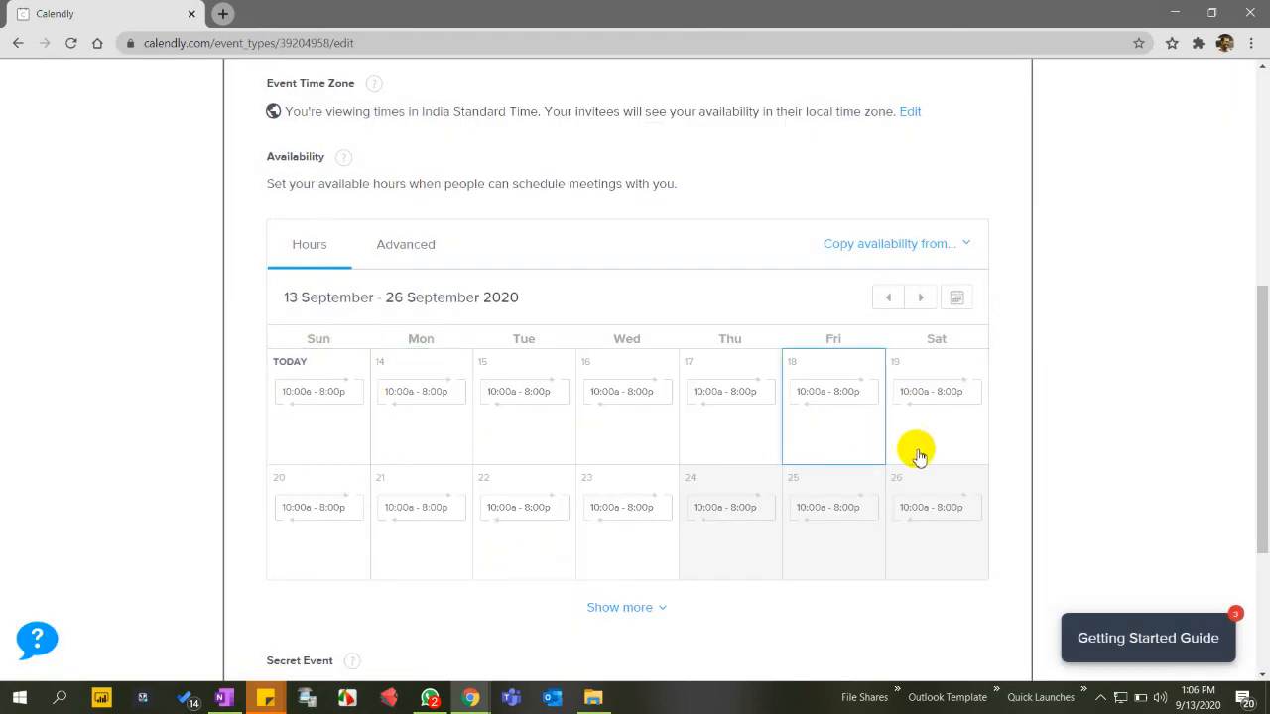
- Expand the availability calendar to show more weeks, and mark all Sundays as unavailable
click(663, 598)
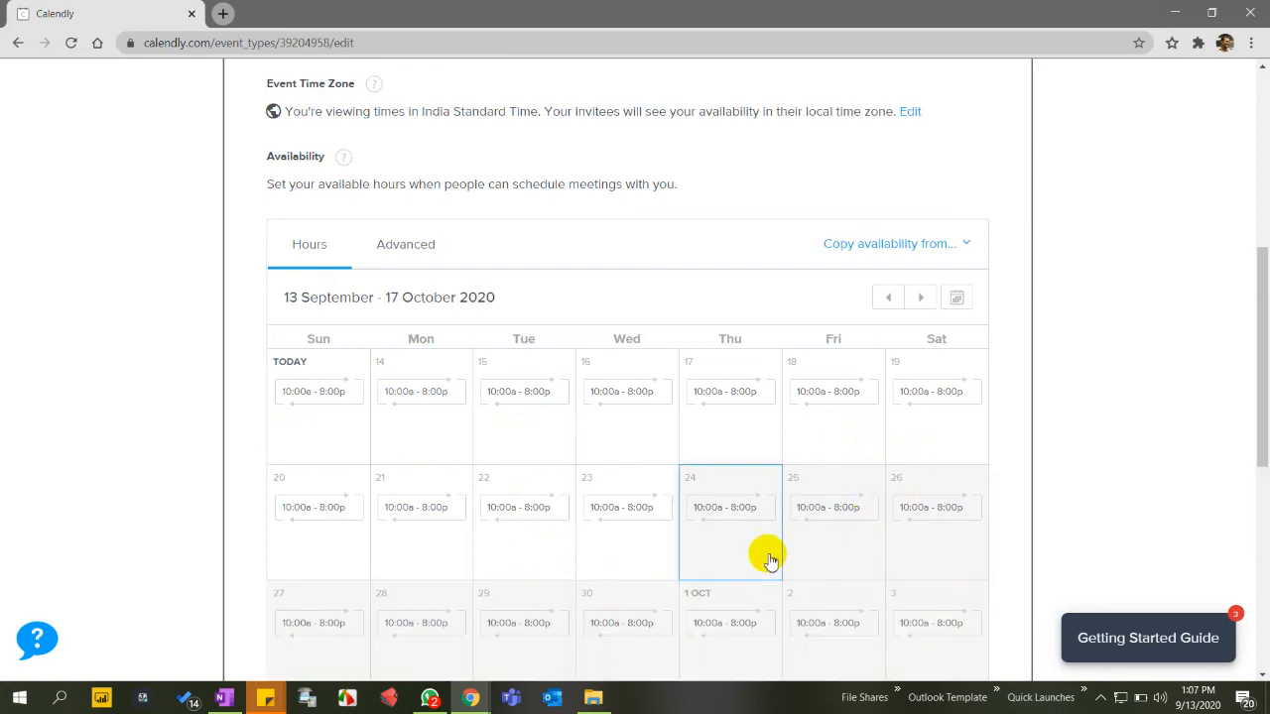
scroll(870, 554, down, 1)
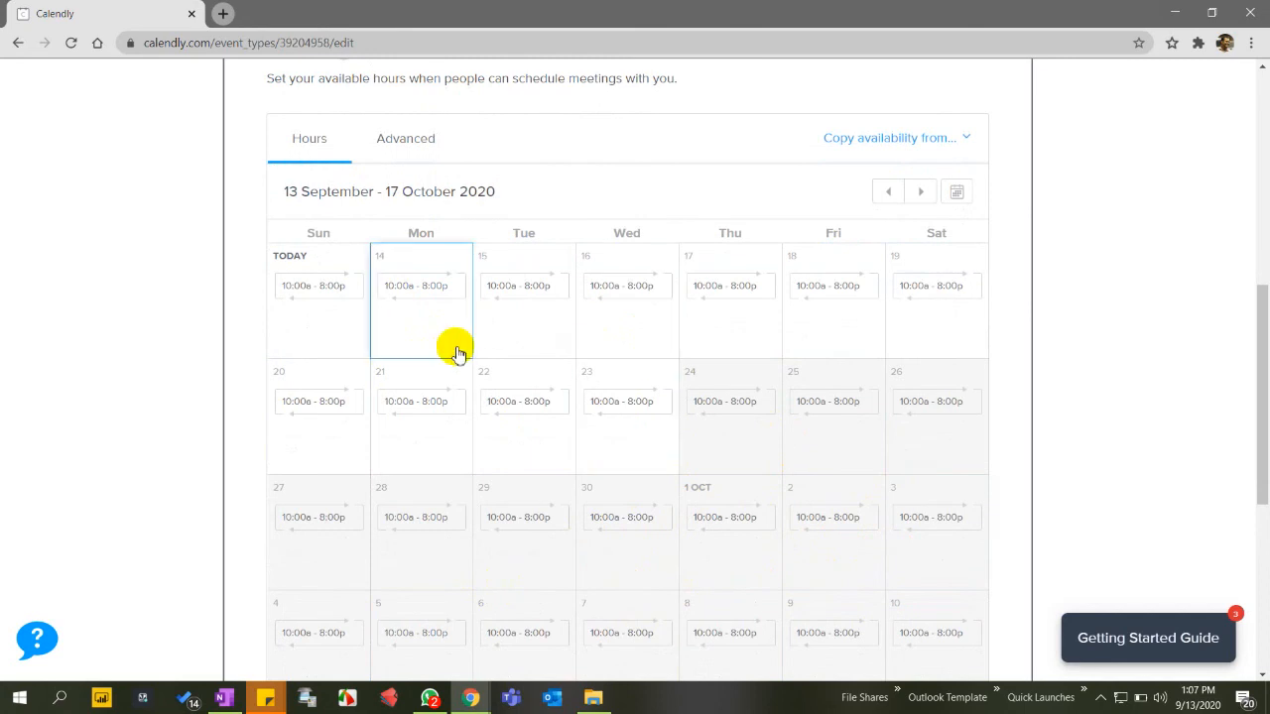
click(337, 309)
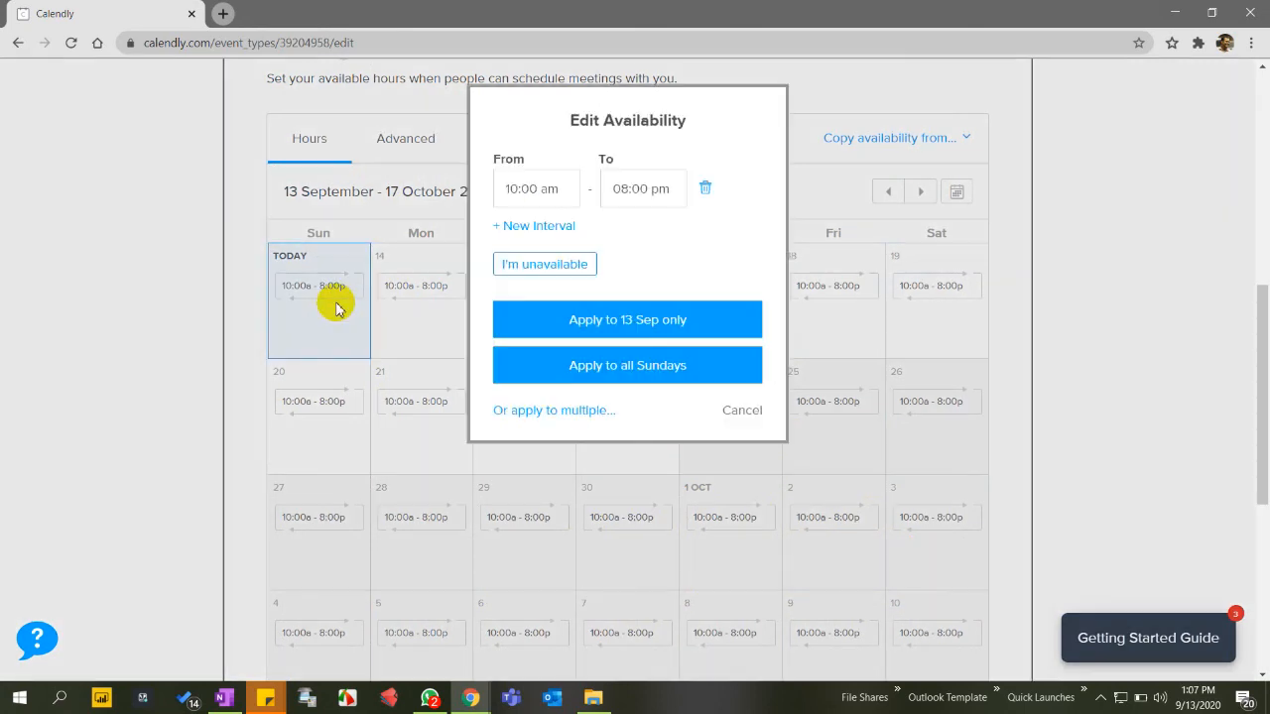
click(577, 260)
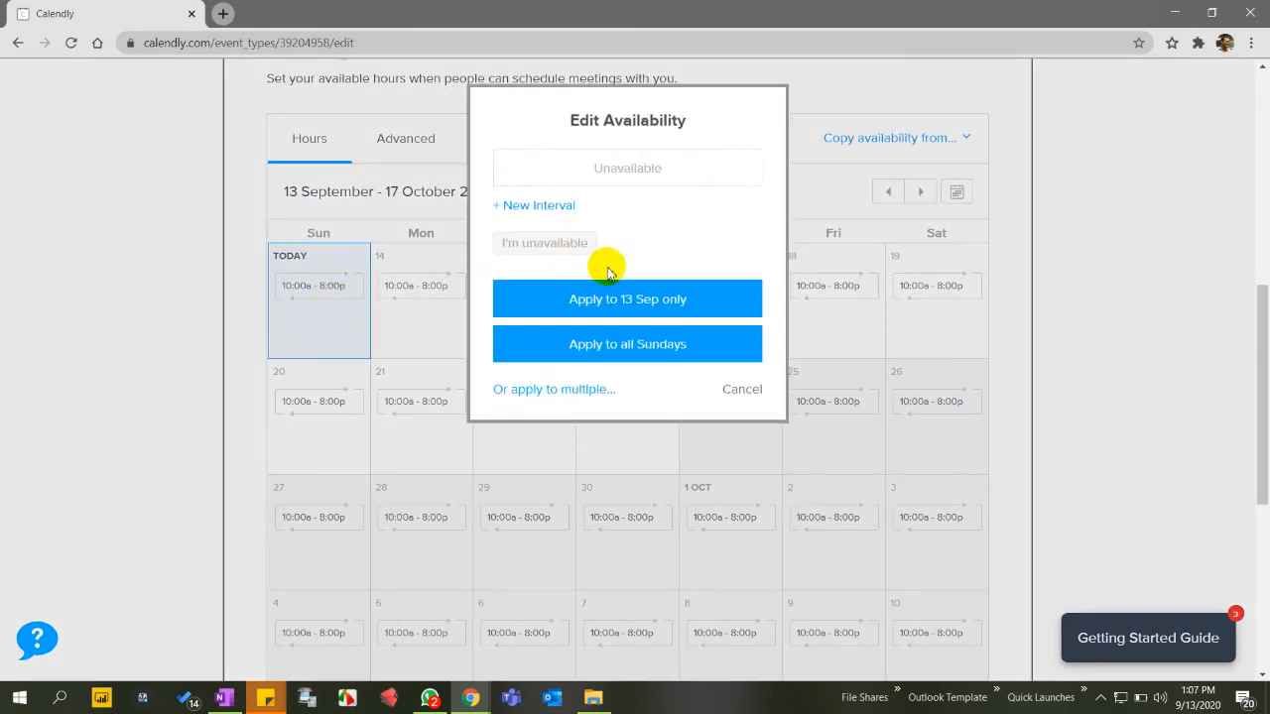
click(629, 305)
click(635, 349)
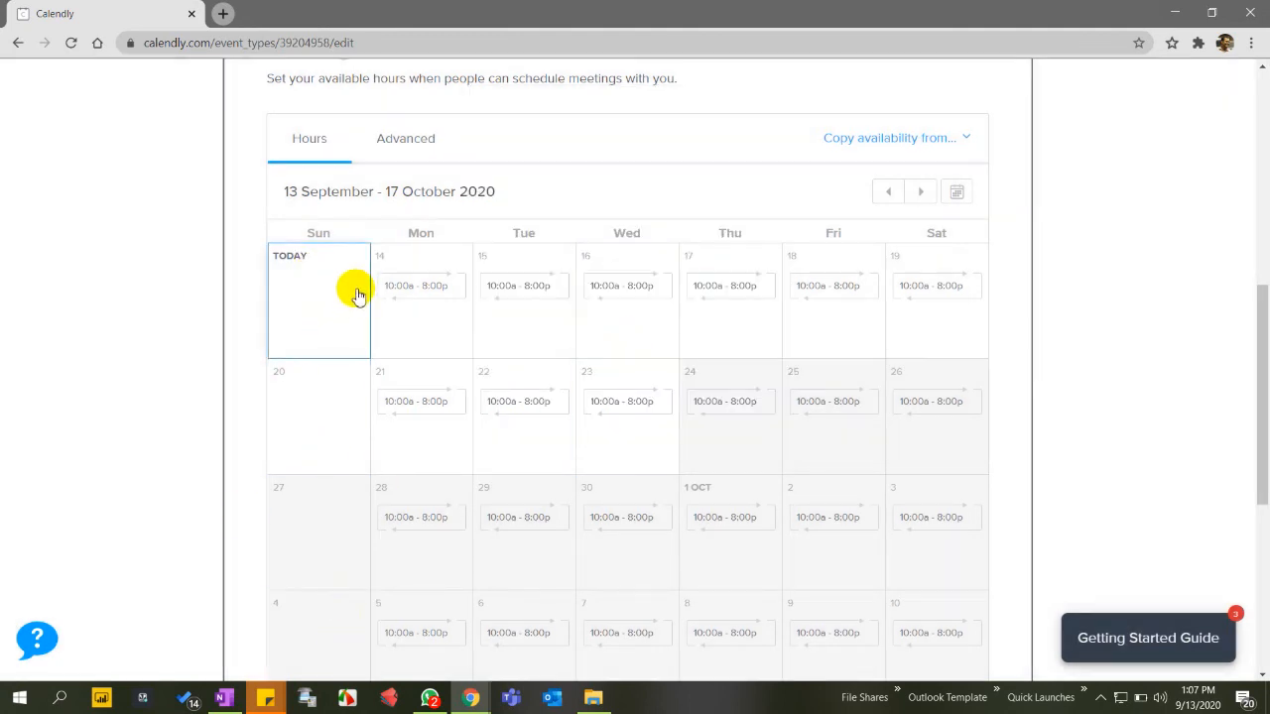
- Set the available hours of all Wednesdays to start at 5:00 pm, and save the event's booking settings
click(643, 303)
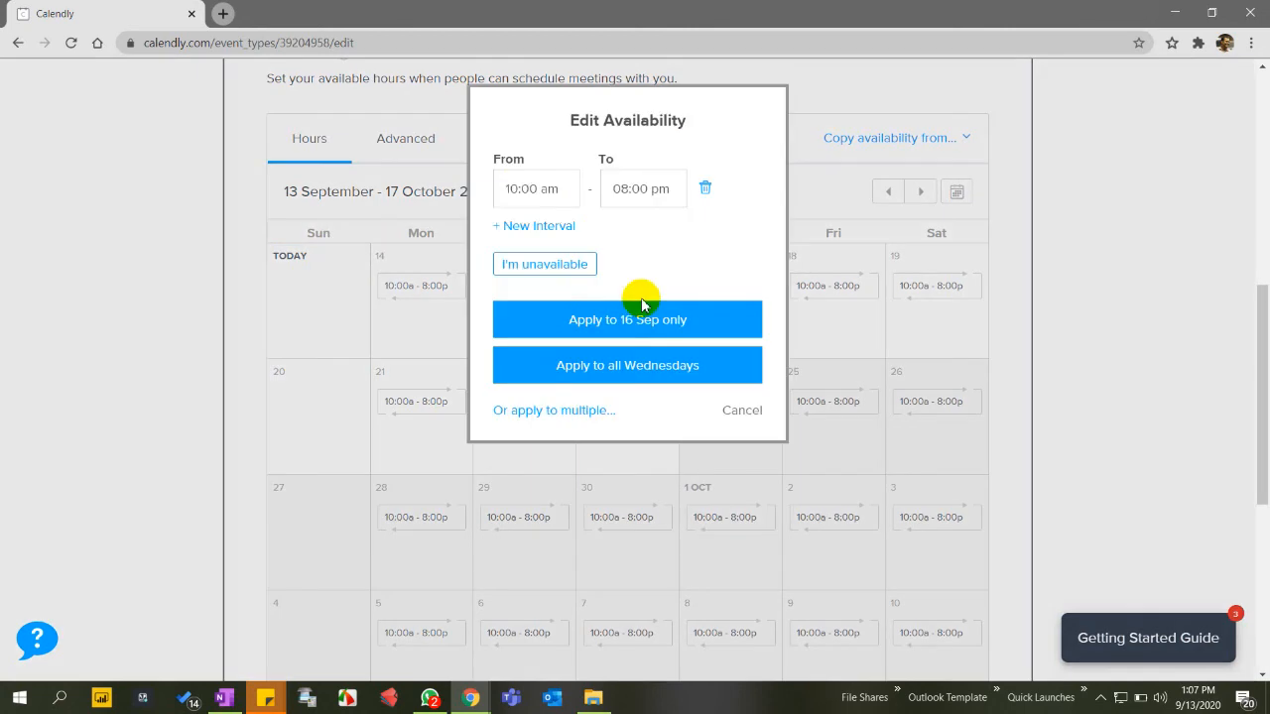
click(512, 190)
drag(512, 191, 539, 190)
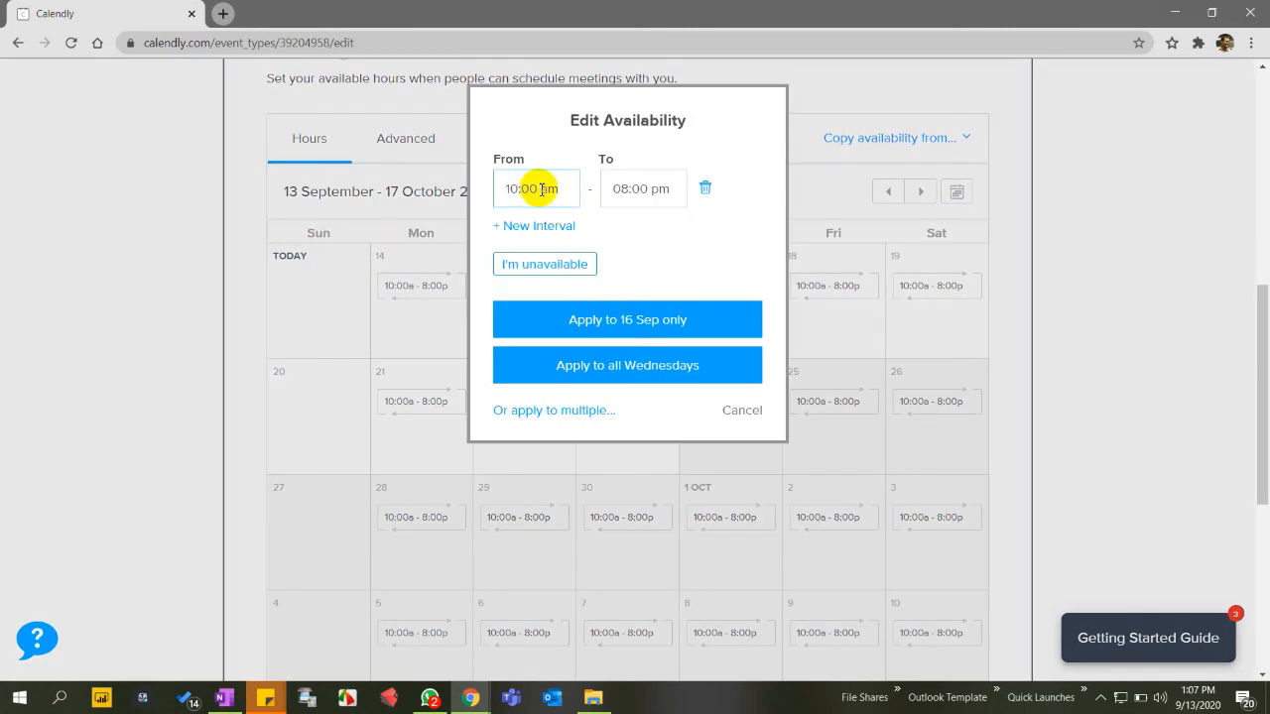
key(BackSpace)
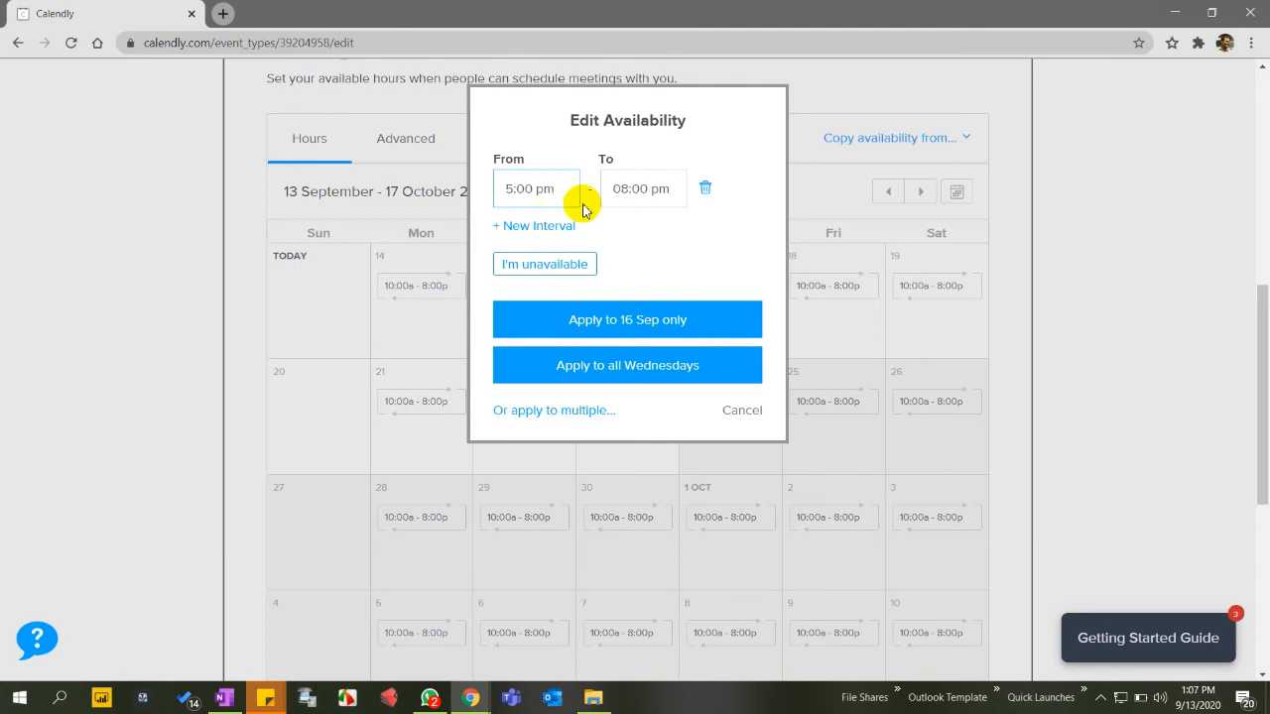
click(633, 370)
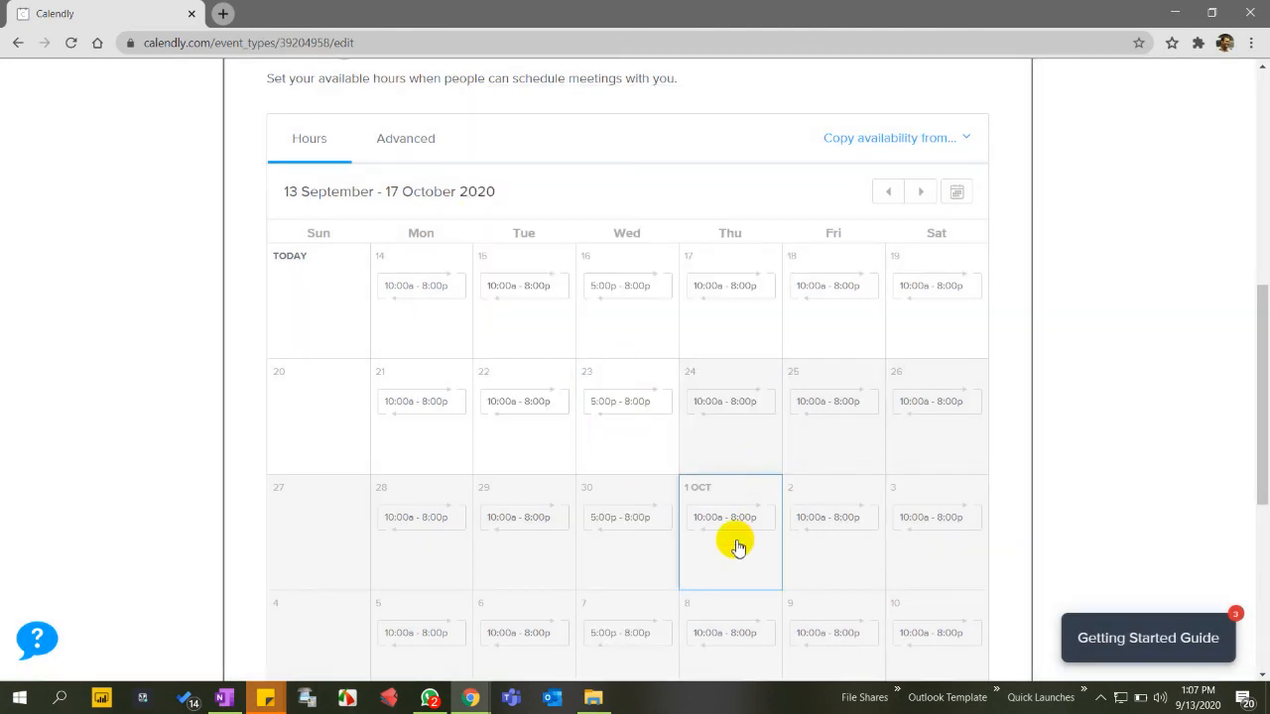
scroll(738, 546, down, 5)
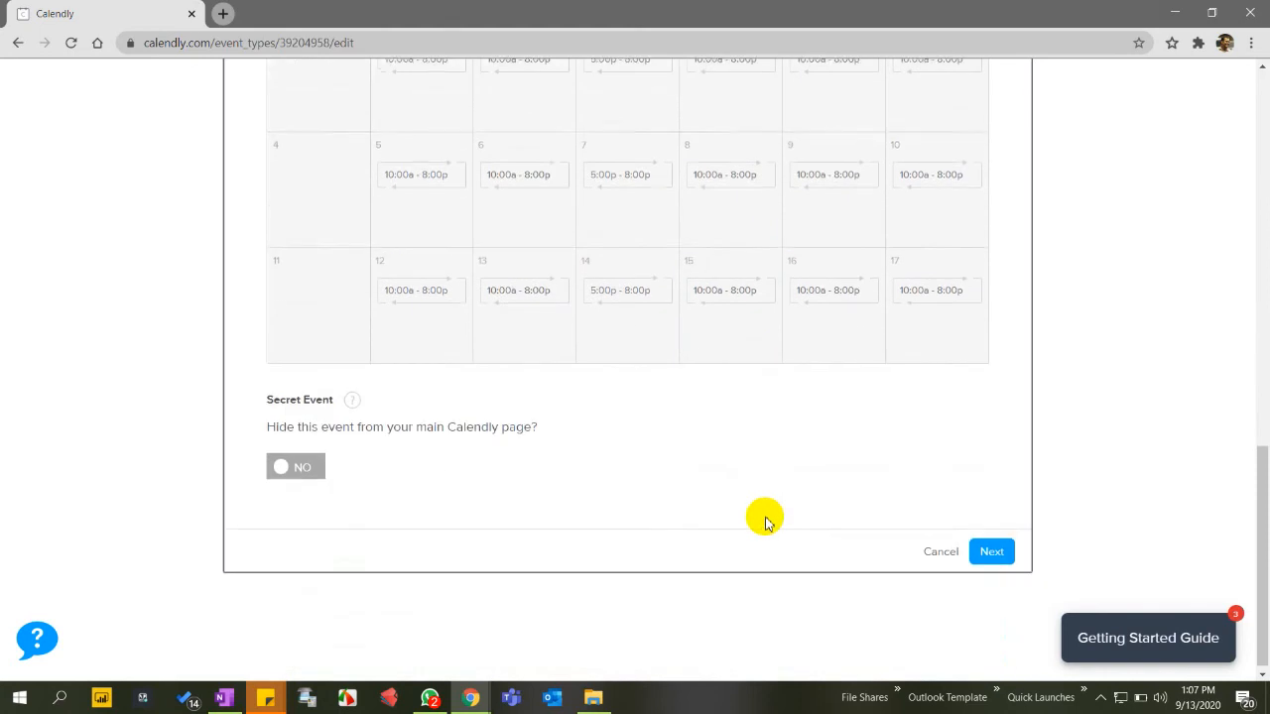
click(988, 551)
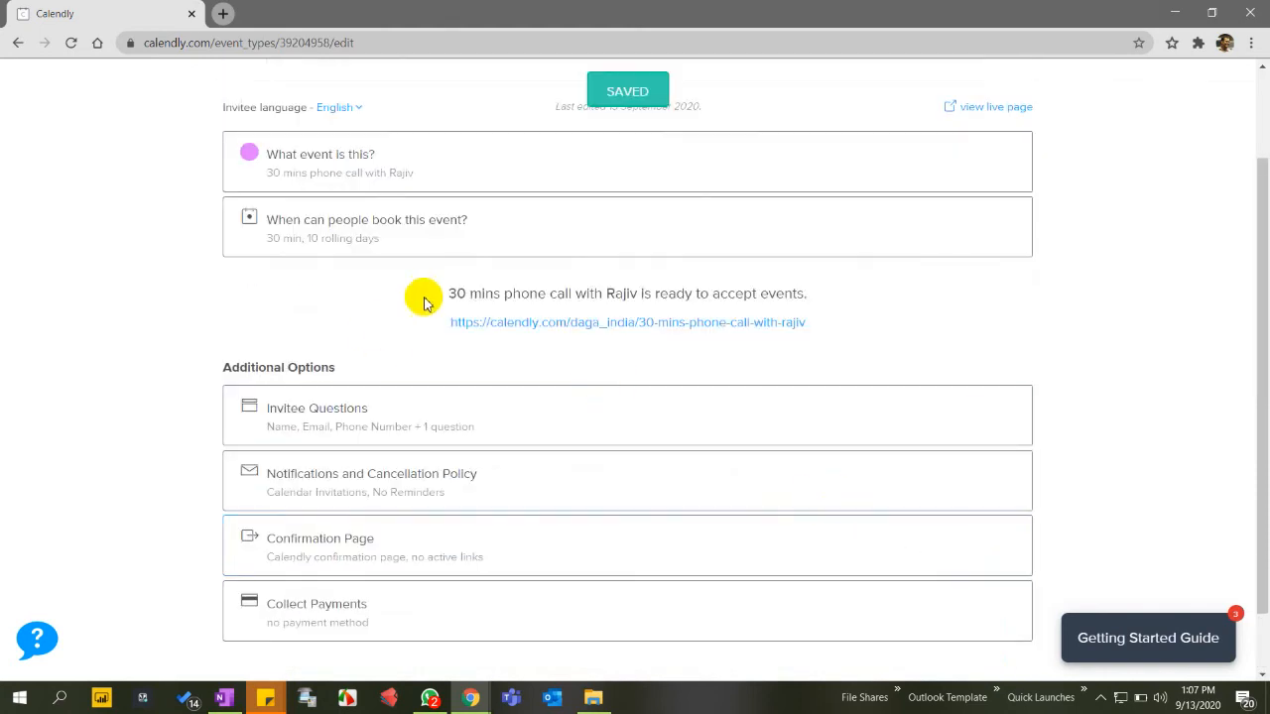
- In the invitee questions, change the name input to separate First Name, Last Name fields
click(333, 432)
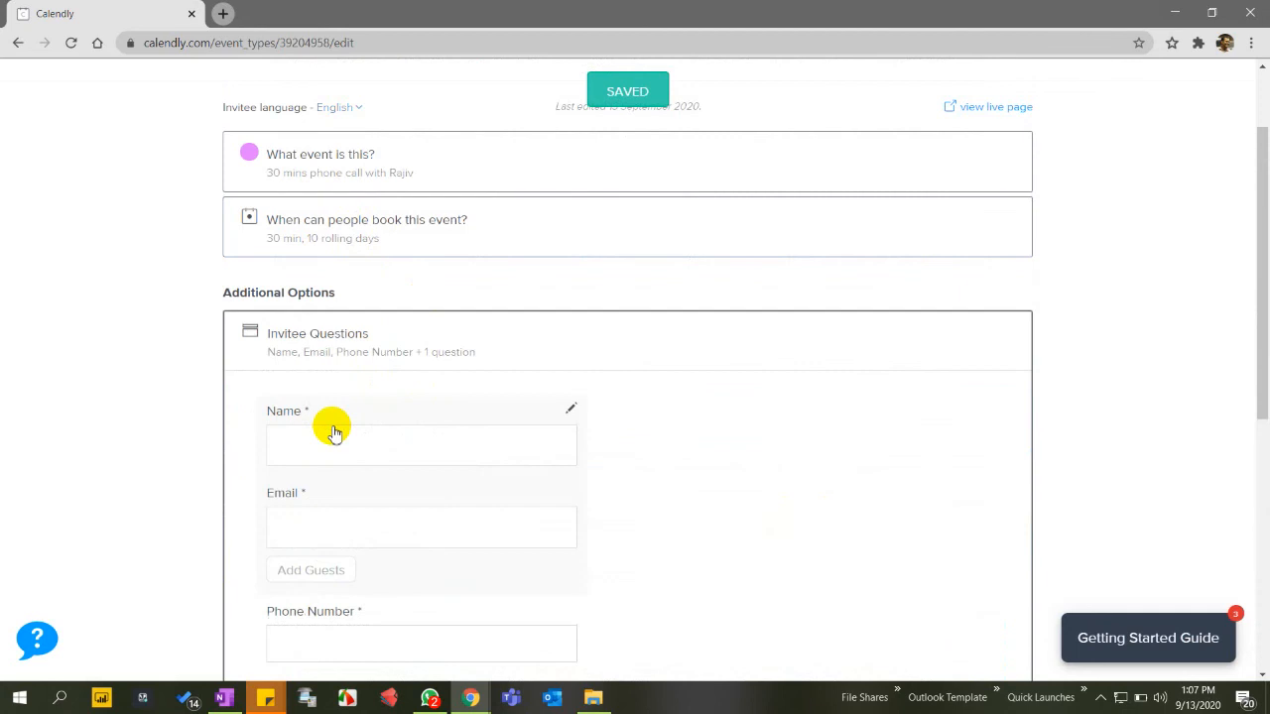
click(385, 445)
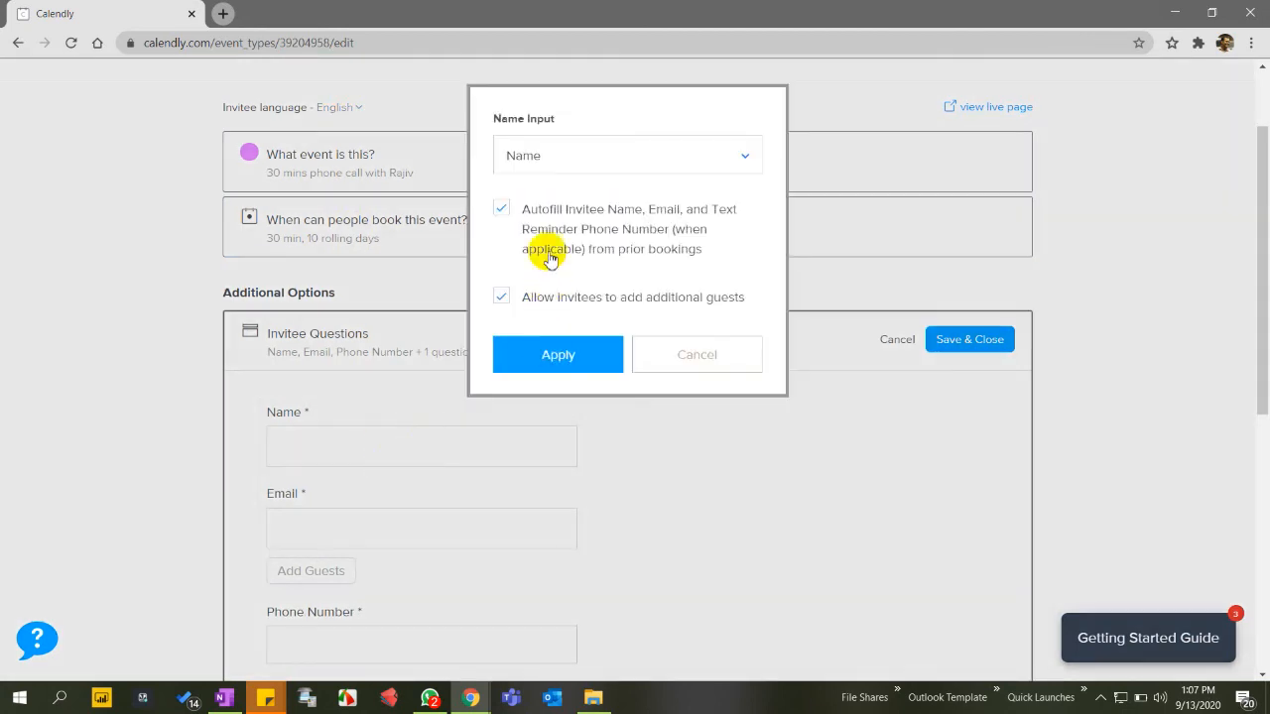
click(583, 149)
click(585, 242)
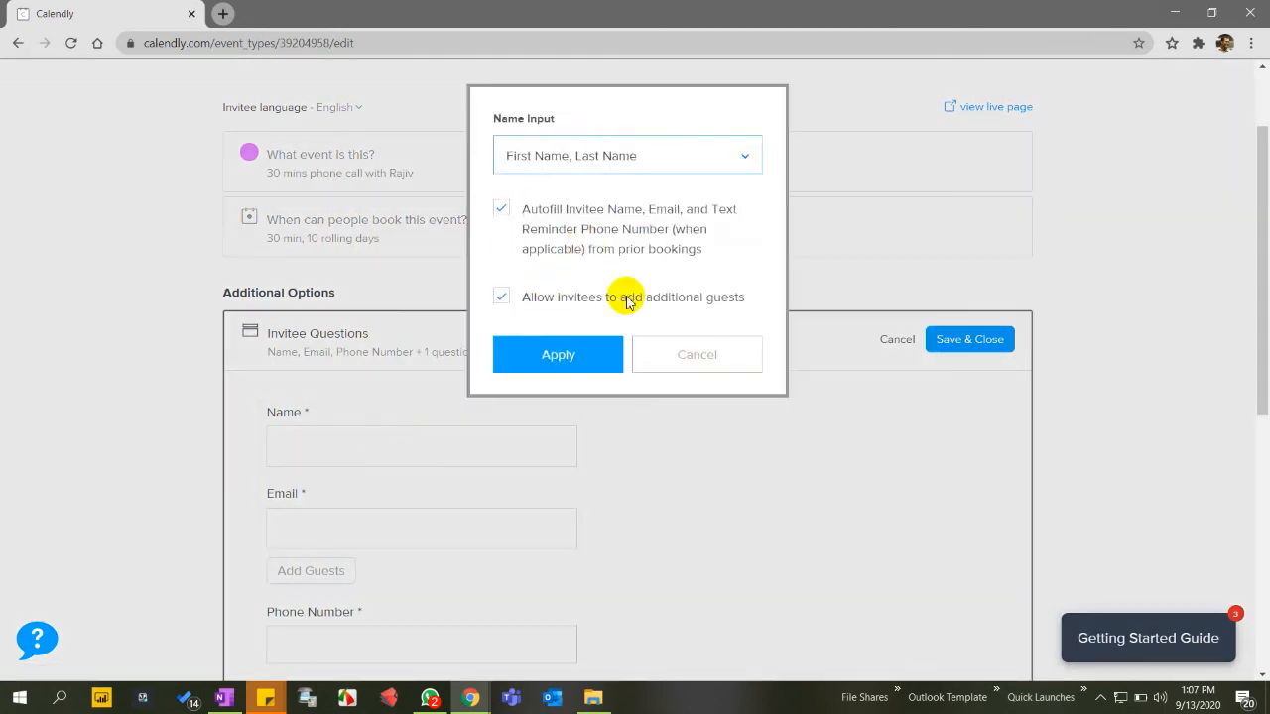
click(556, 347)
- Review the remaining invitee questions, including phone number and meeting preparation, and save the form
scroll(674, 479, down, 2)
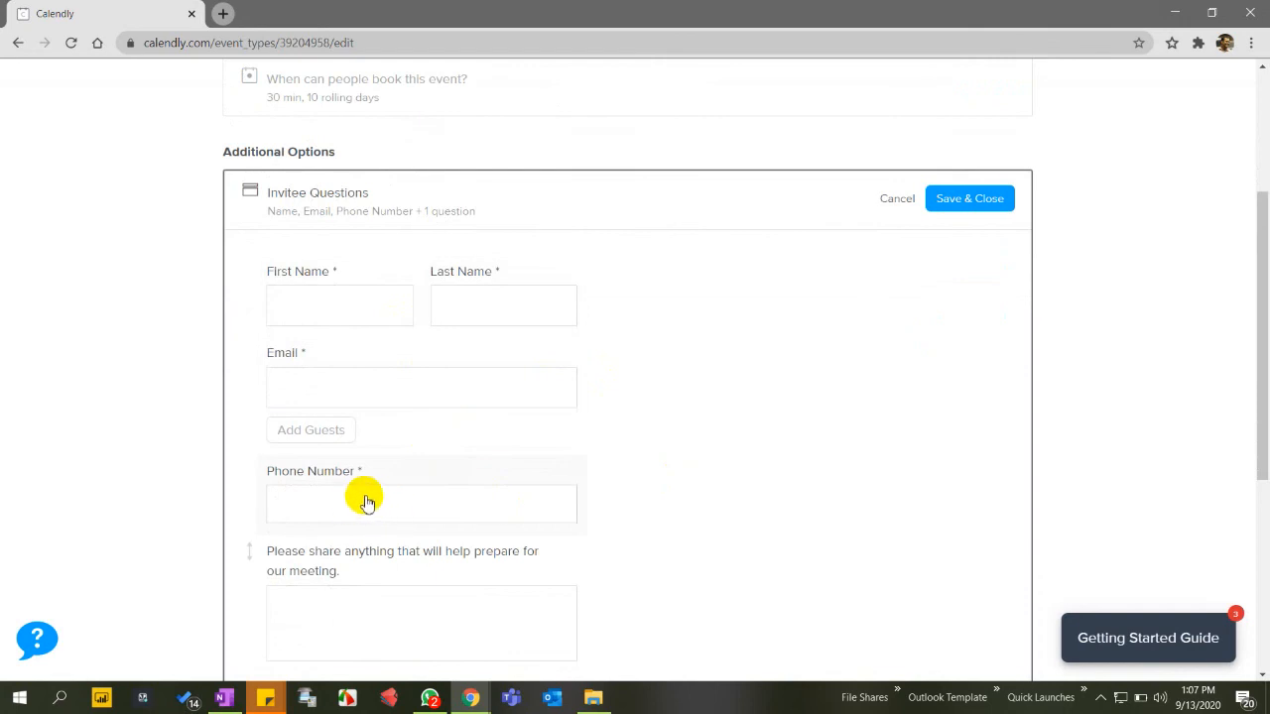
scroll(406, 507, down, 4)
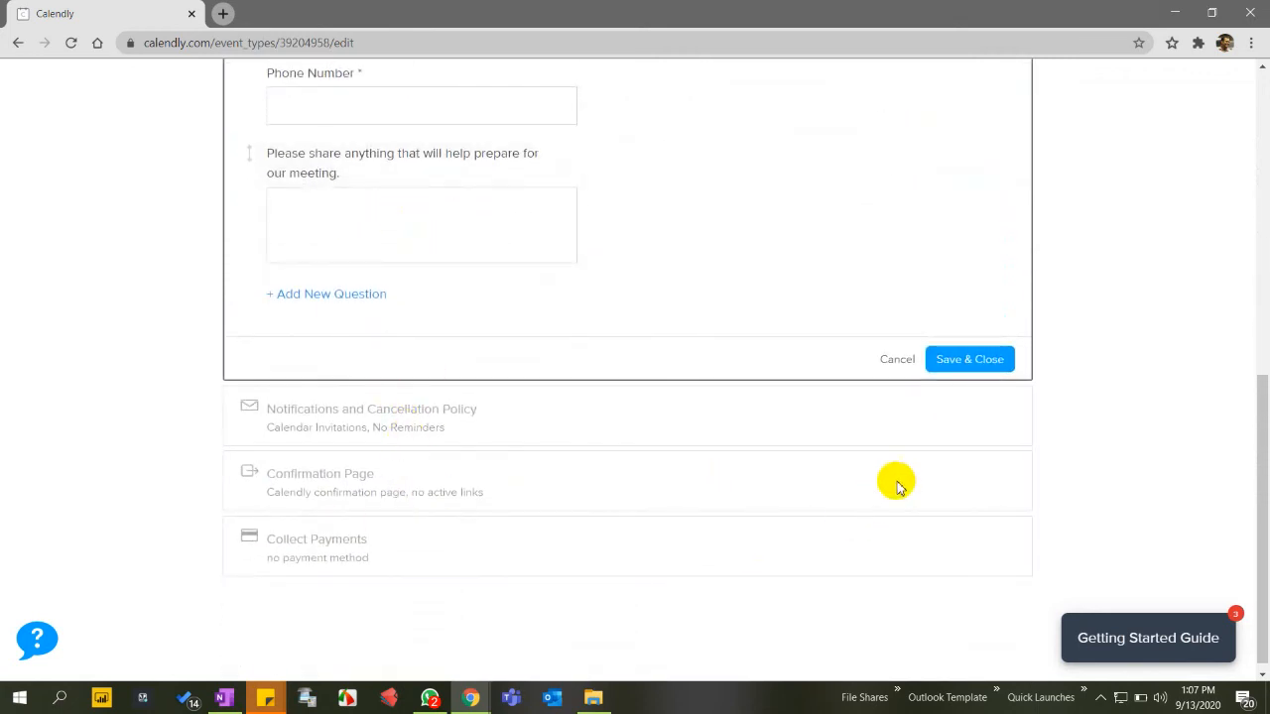
scroll(897, 486, up, 7)
scroll(897, 486, down, 1)
scroll(897, 486, down, 6)
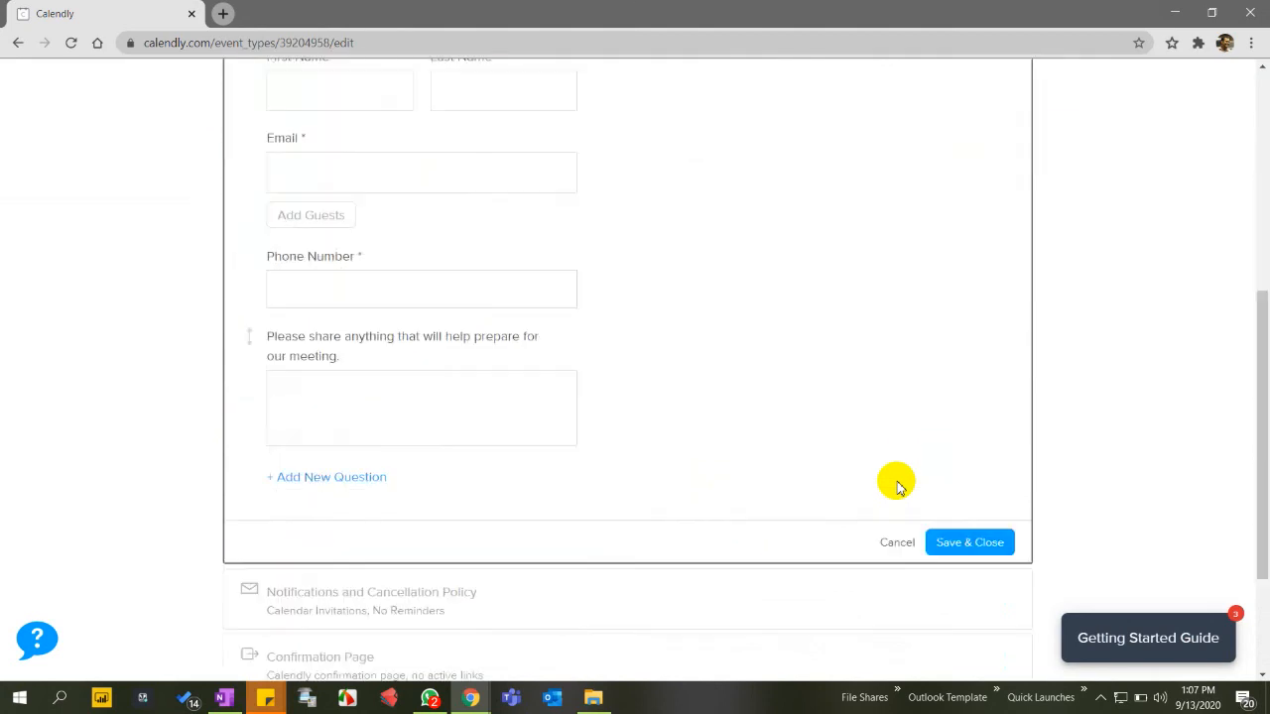
click(968, 351)
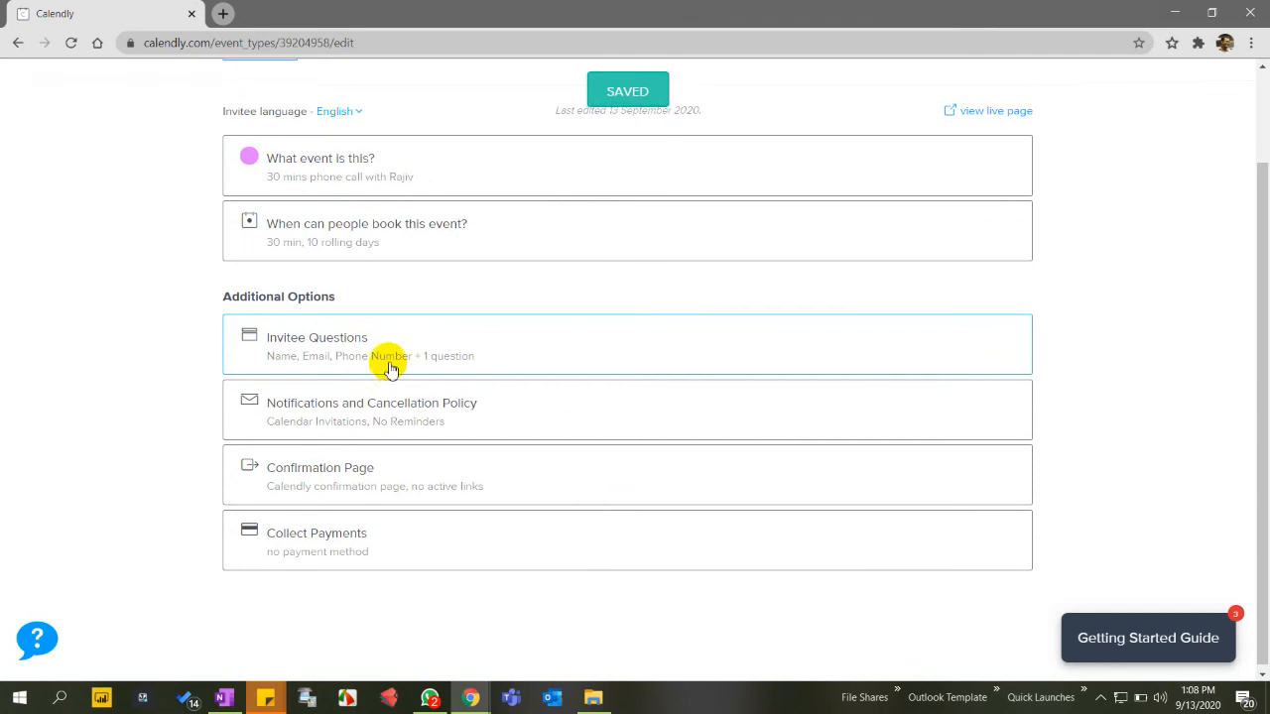
- Return to the event types overview, copy the 30 mins phone call event's link, and open it in a new browser tab
scroll(383, 363, up, 2)
click(262, 157)
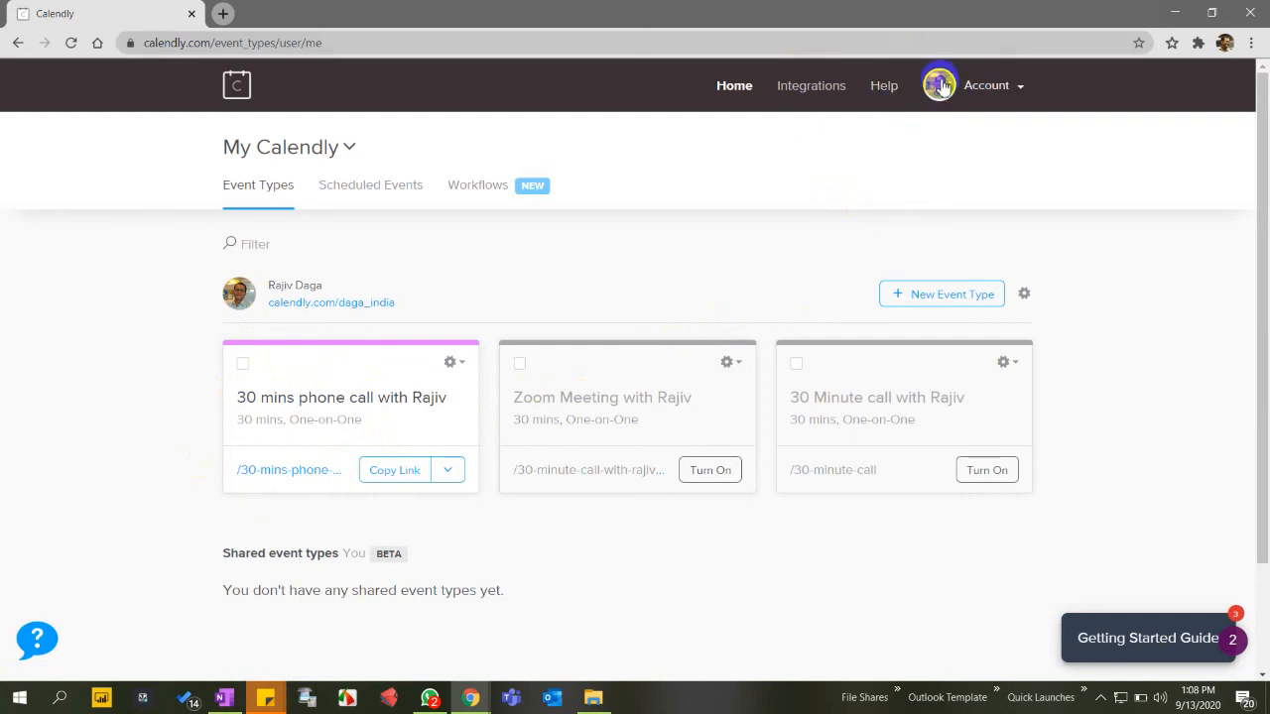
click(400, 472)
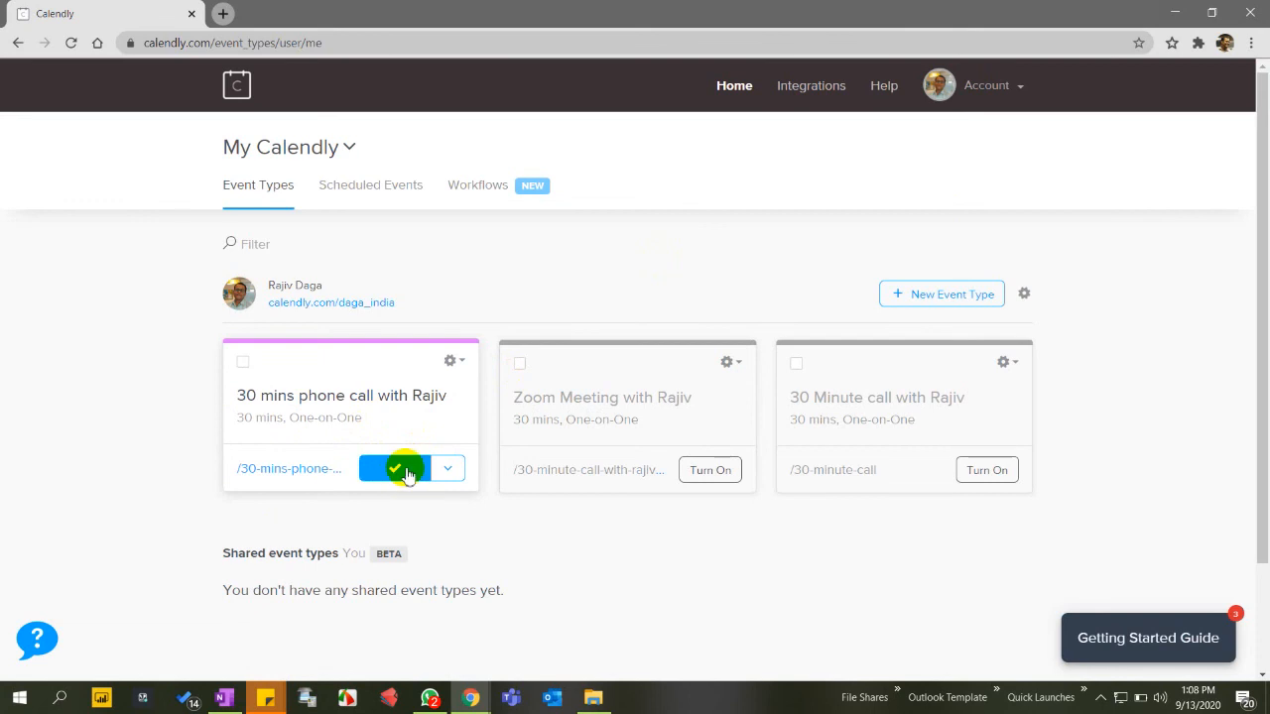
click(224, 14)
text(https://calendly.com/daga_india/30-mins-phone-call-with-rajiv)
key(Return)
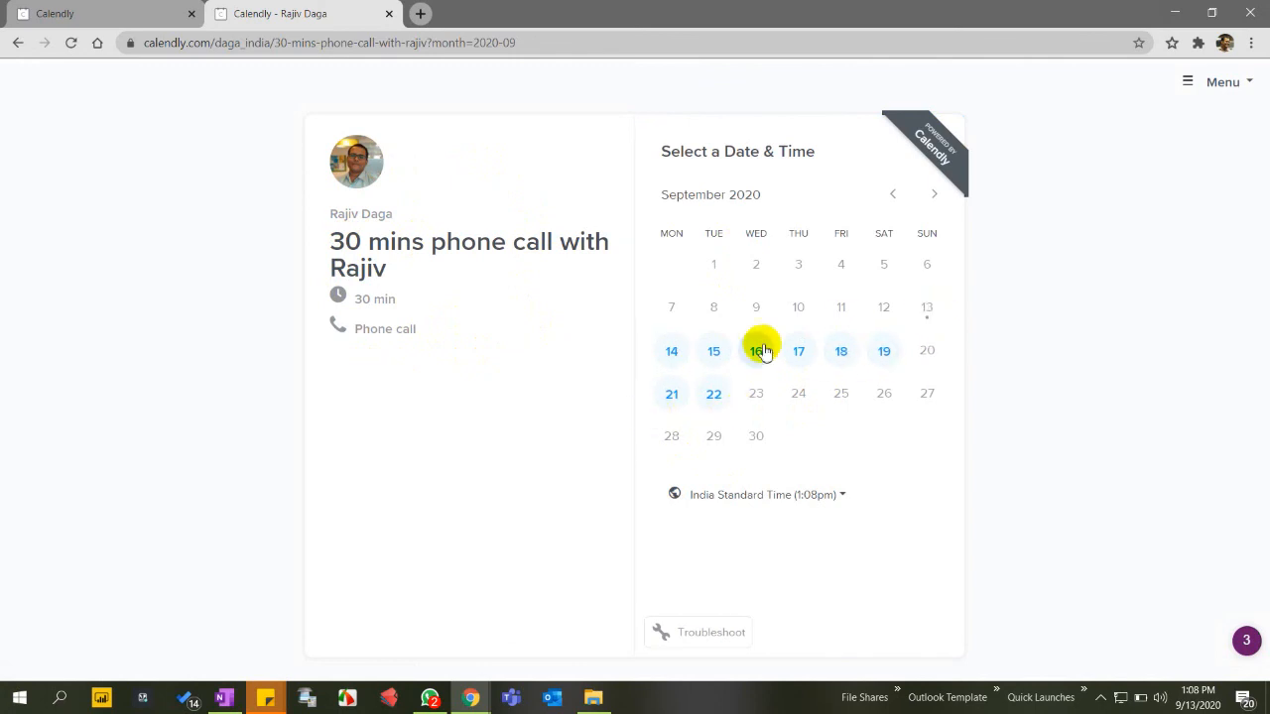
- Examine the bookable time slots for September 14, 16 and 17 on the event's public booking page
click(672, 363)
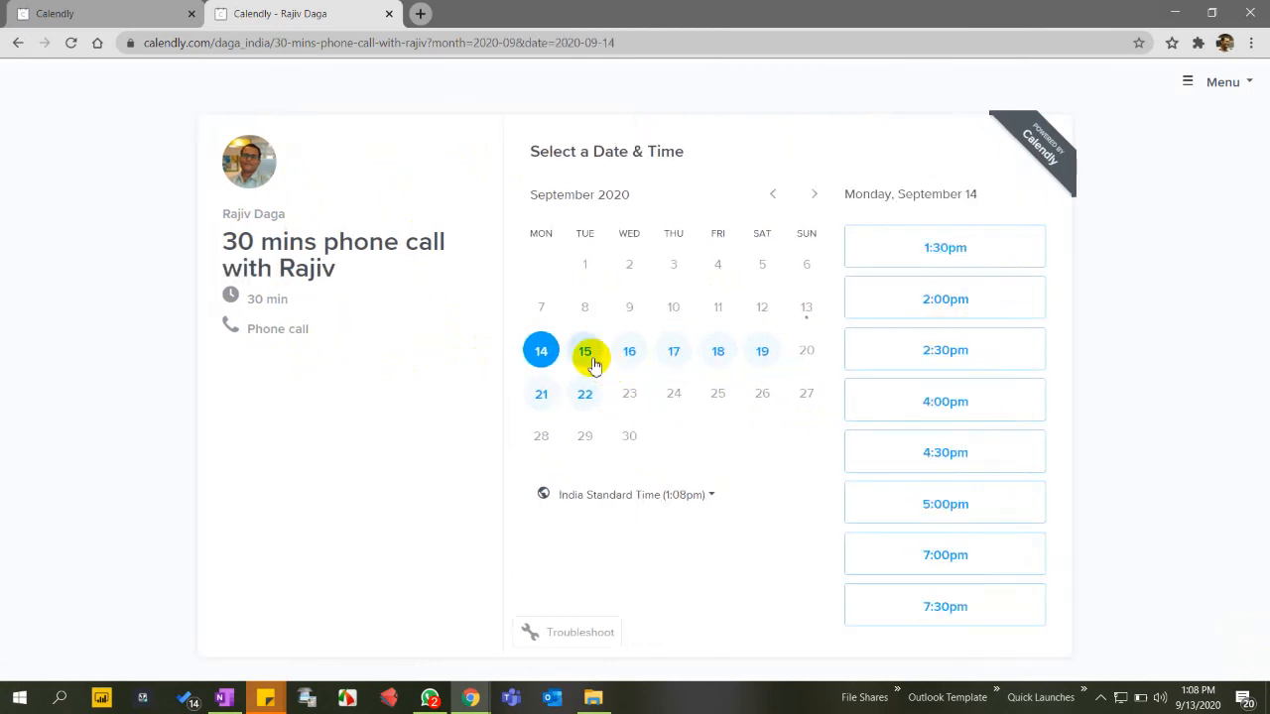
click(631, 355)
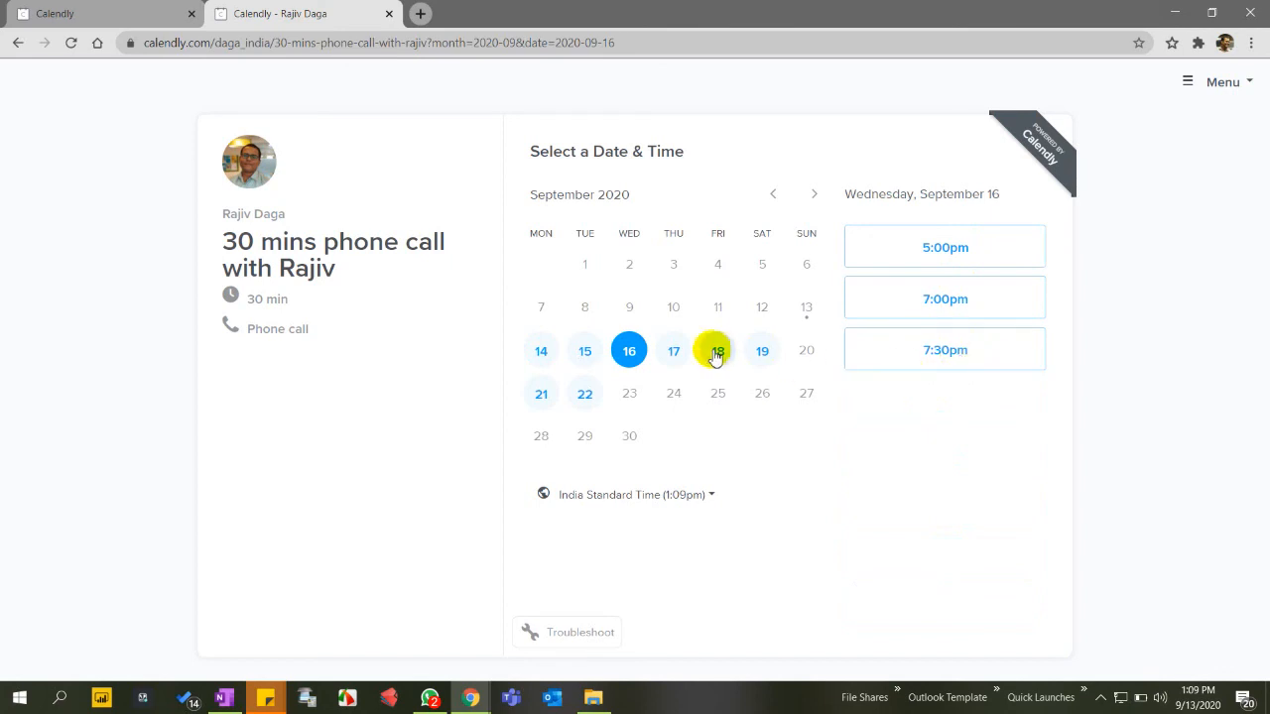
click(684, 359)
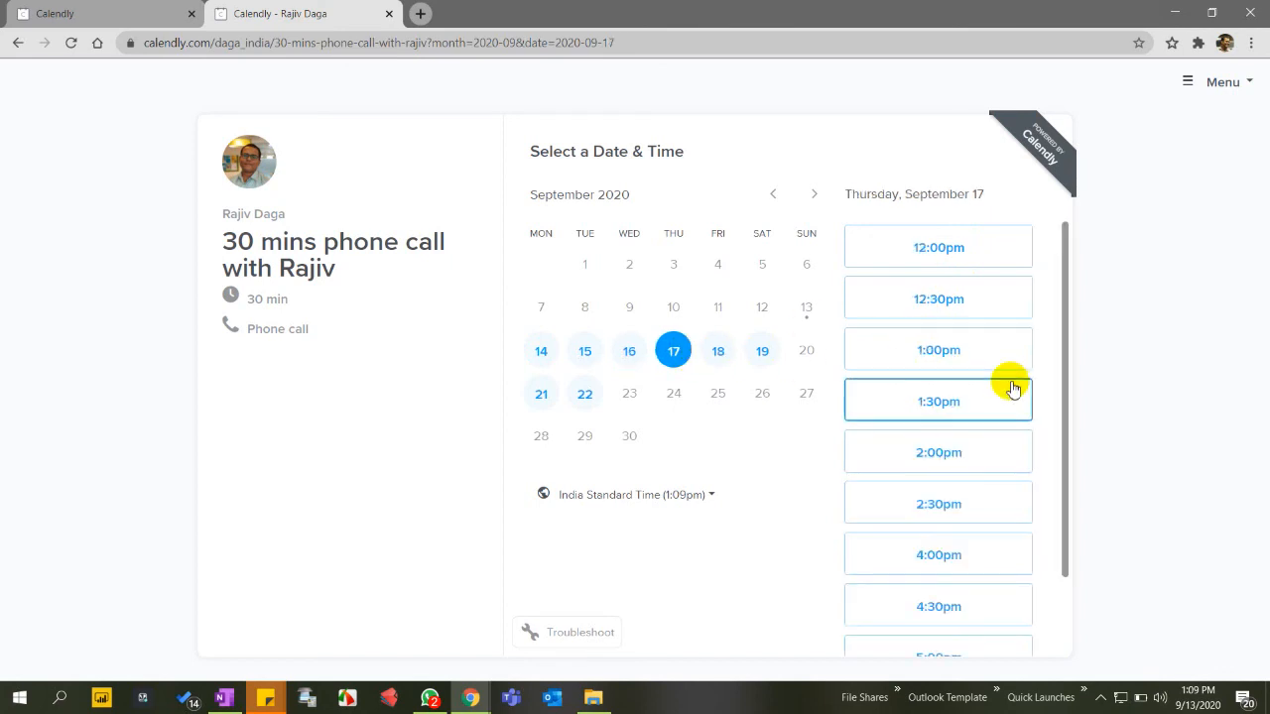
scroll(1008, 412, down, 1)
scroll(1006, 442, up, 1)
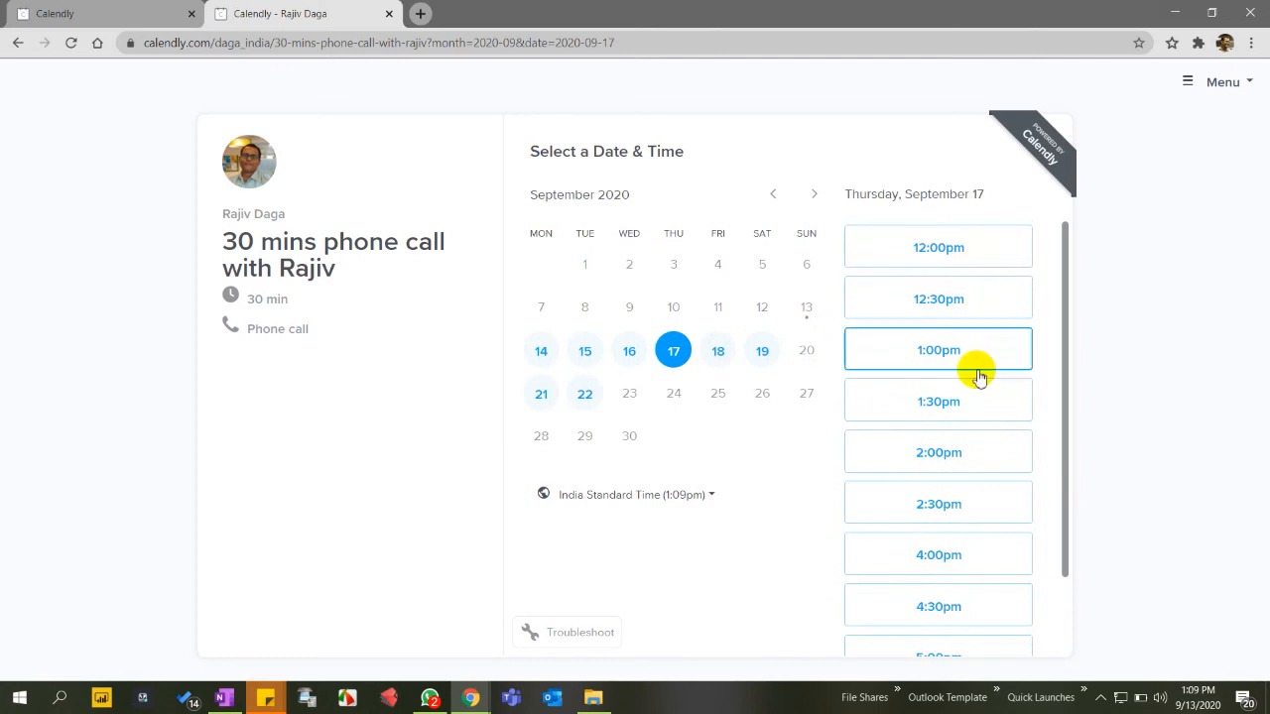
scroll(975, 486, down, 1)
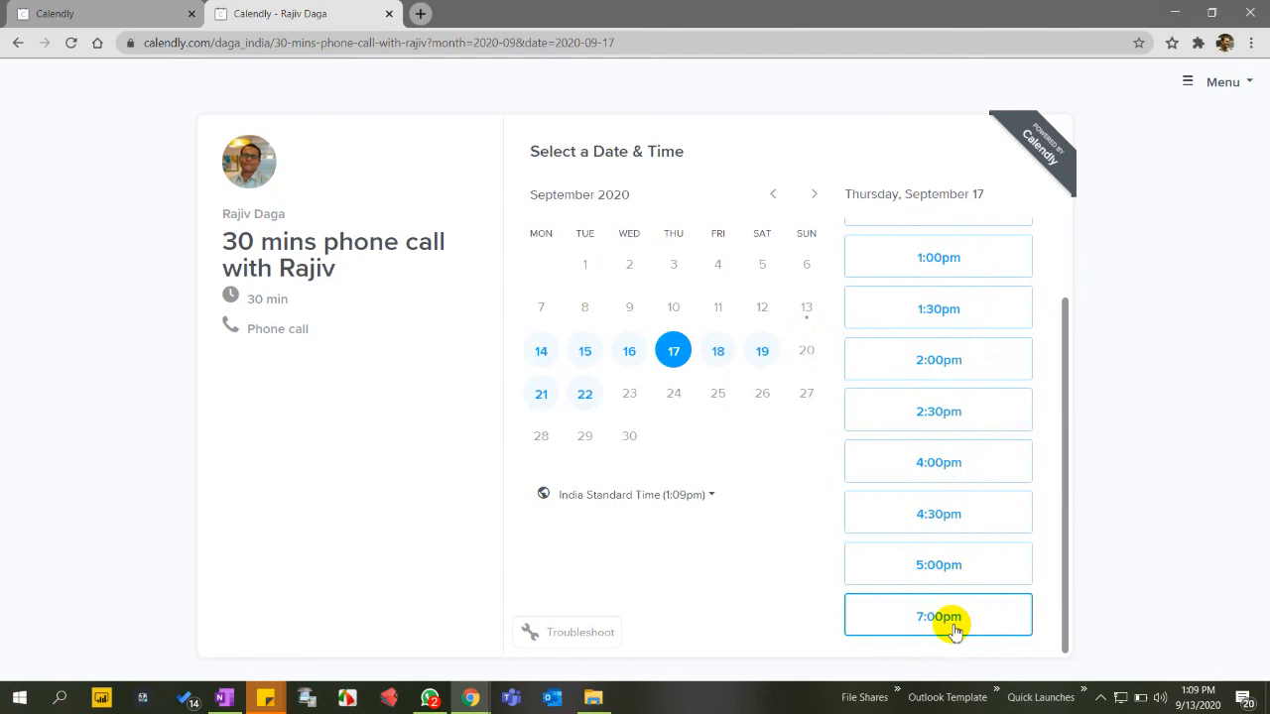
scroll(958, 363, up, 1)
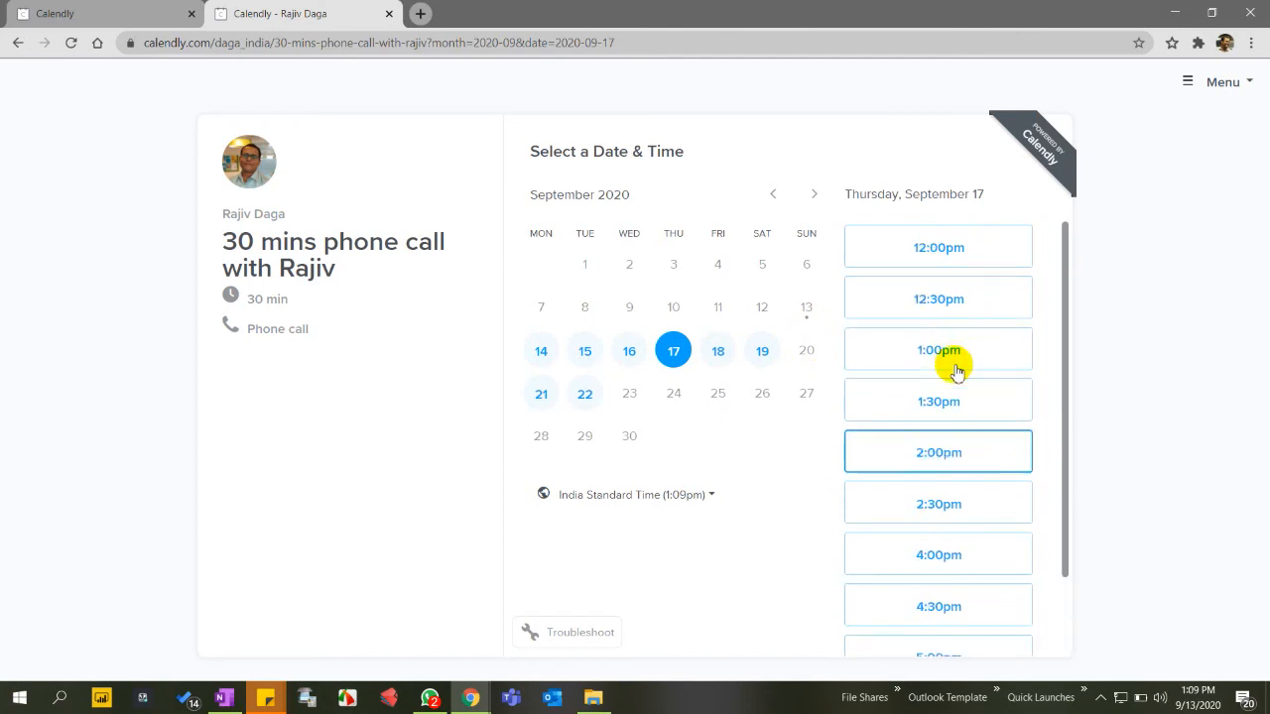
scroll(954, 516, down, 1)
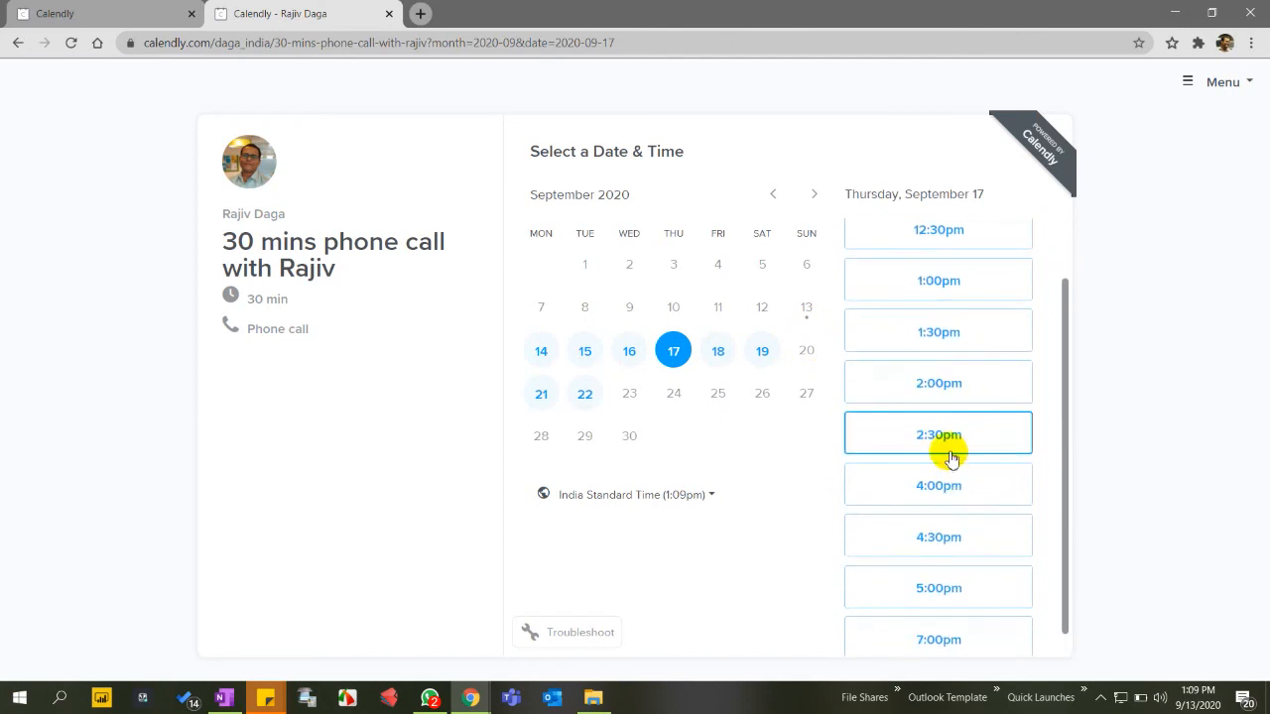